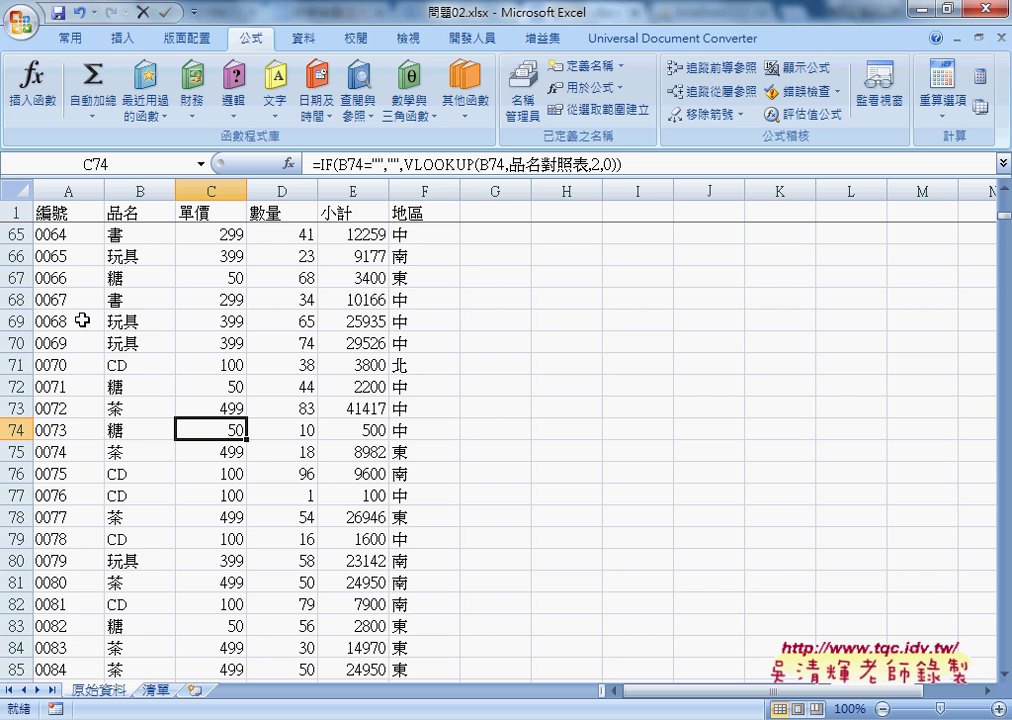
- Inspect the serial-number formulas in column A down to the last data row
left_click(81, 320)
scroll(81, 400, "down", 7)
scroll(79, 420, "down", 4)
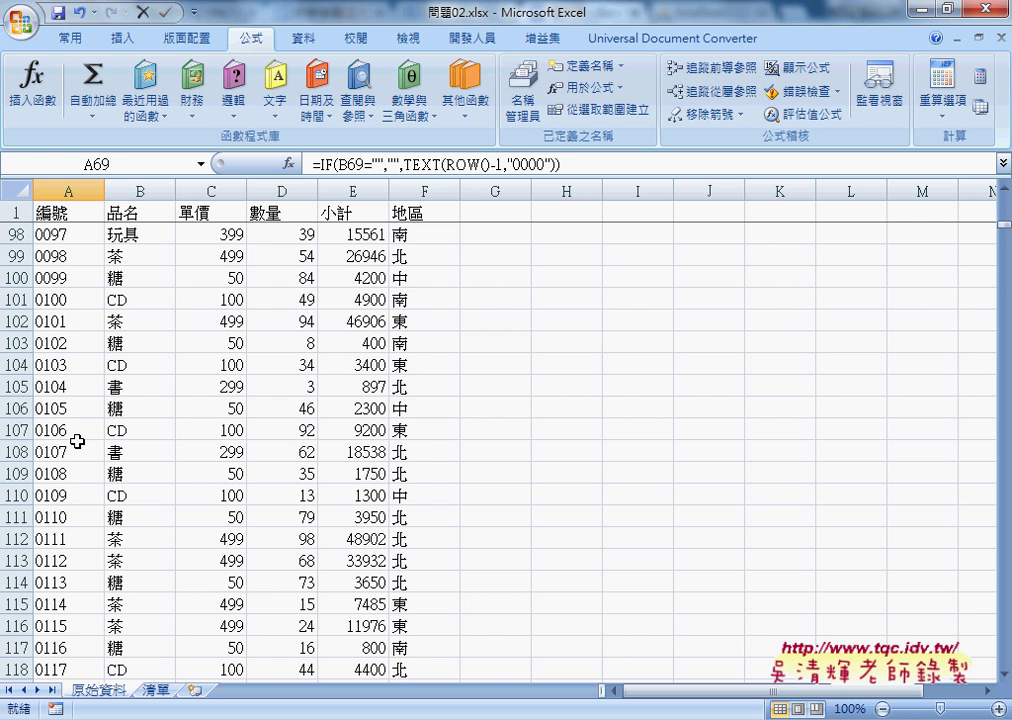
scroll(76, 442, "down", 7)
scroll(76, 442, "down", 8)
scroll(77, 443, "down", 7)
scroll(76, 443, "down", 3)
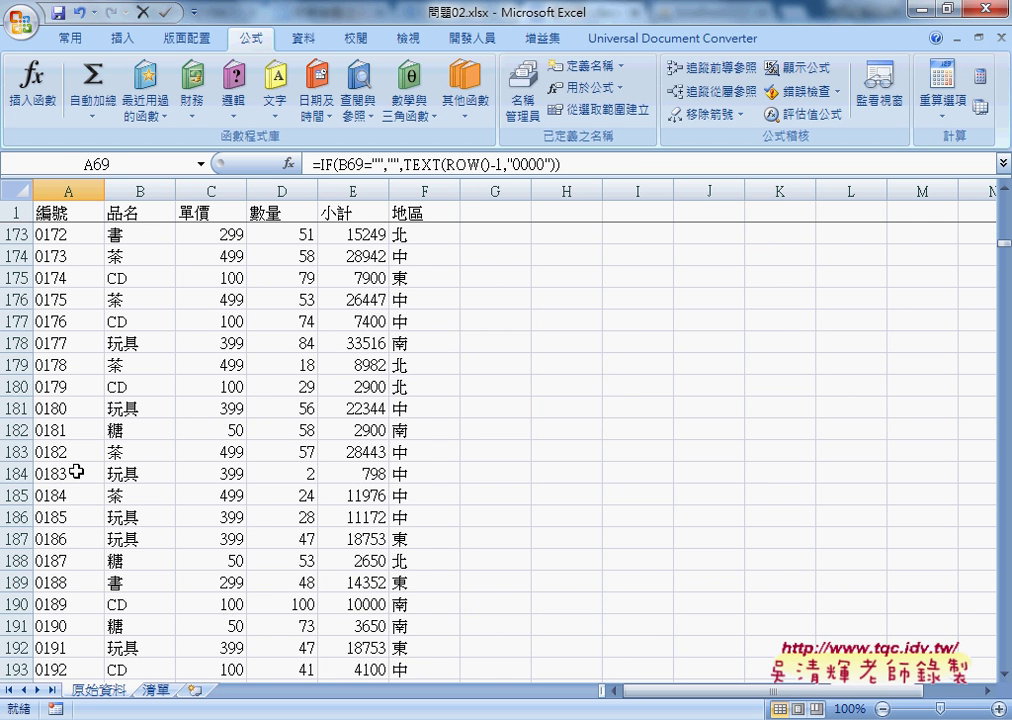
left_click(71, 517)
key("ctrl+Down")
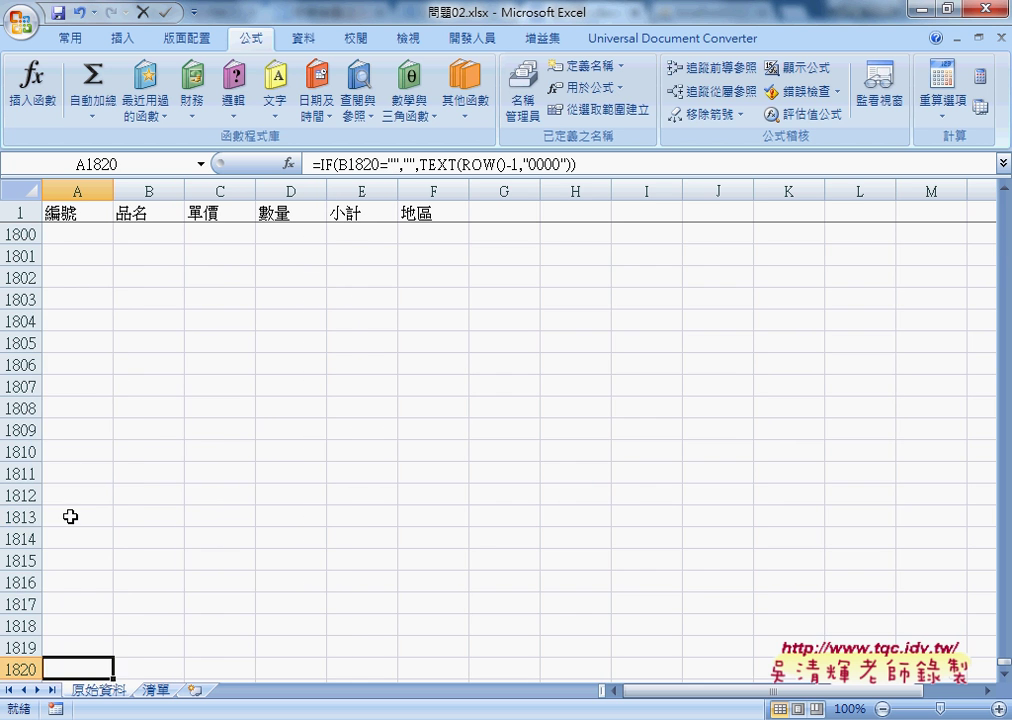
scroll(122, 298, "up", 4)
scroll(108, 321, "up", 3)
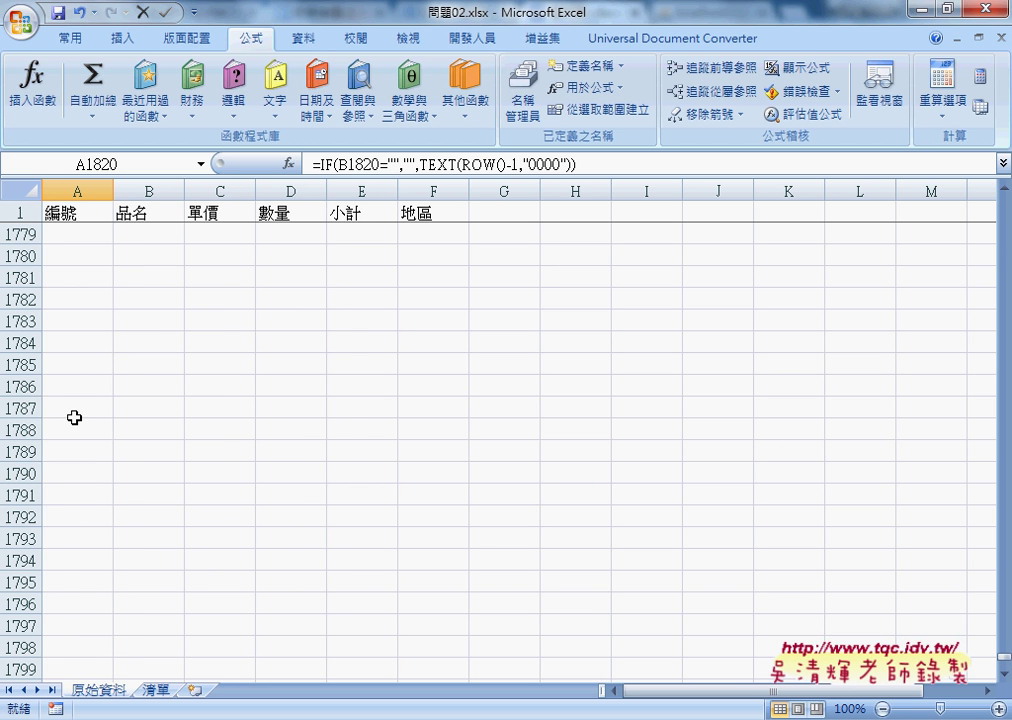
scroll(74, 417, "up", 9)
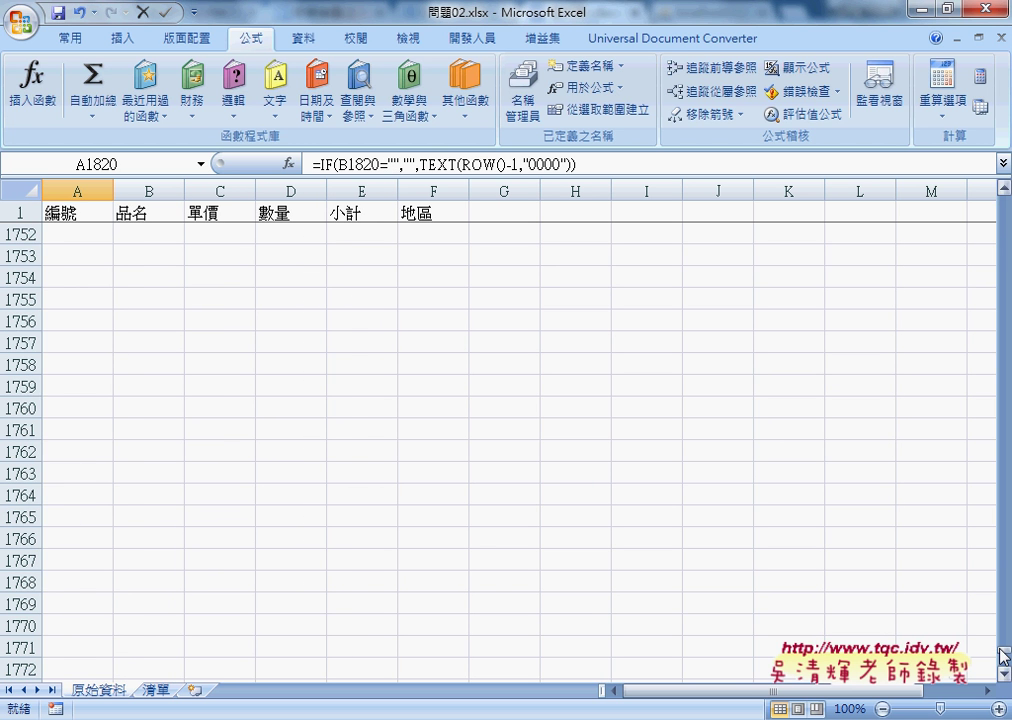
left_click_drag(1003, 656, 1003, 553)
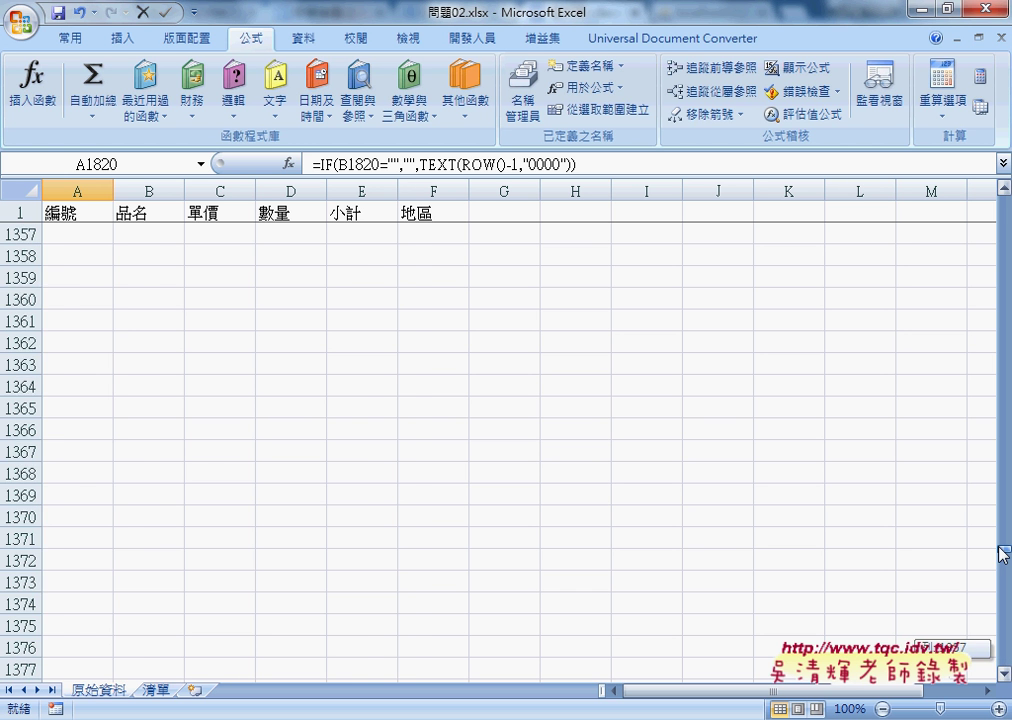
left_click_drag(1003, 553, 1003, 519)
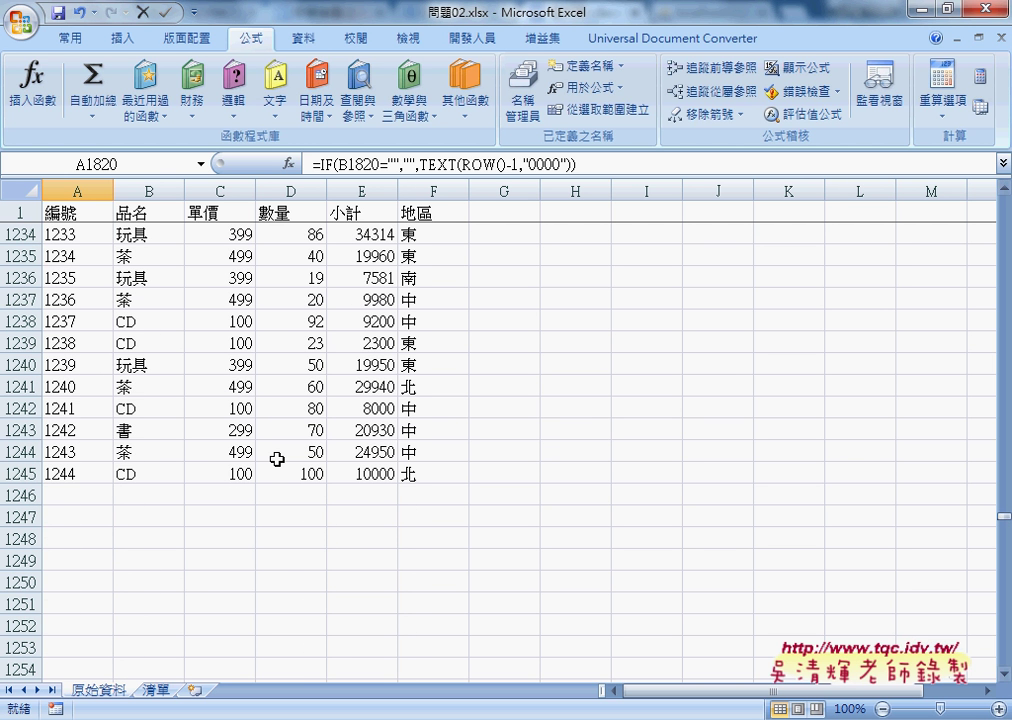
left_click(72, 474)
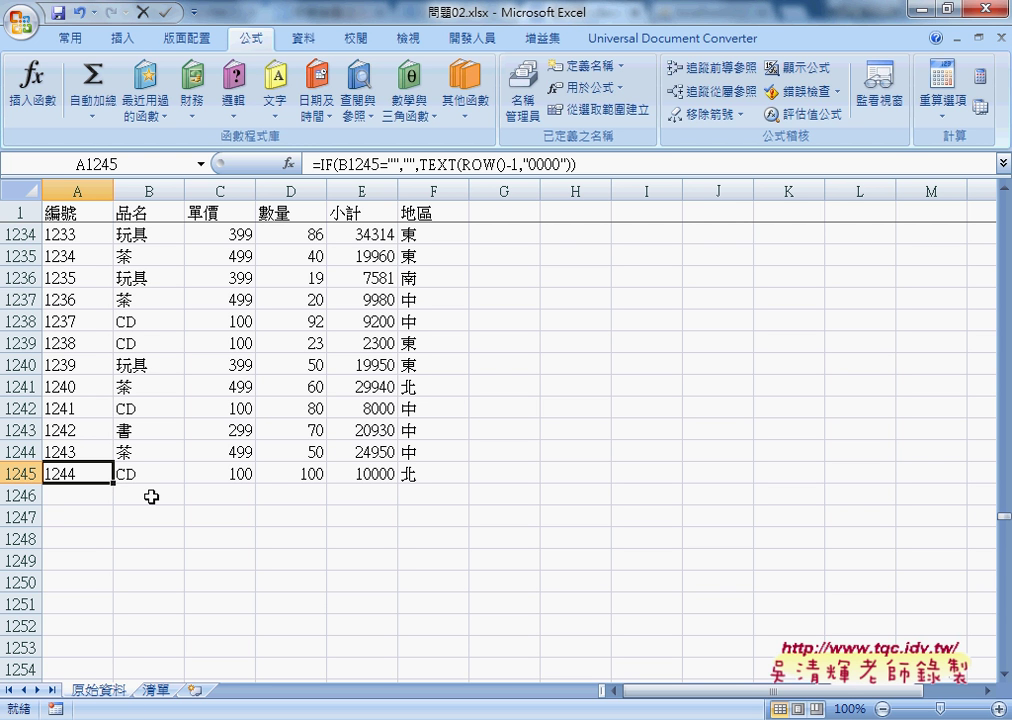
- Clear the serial formula in A1246 and choose CD as the product in B1246
left_click(61, 495)
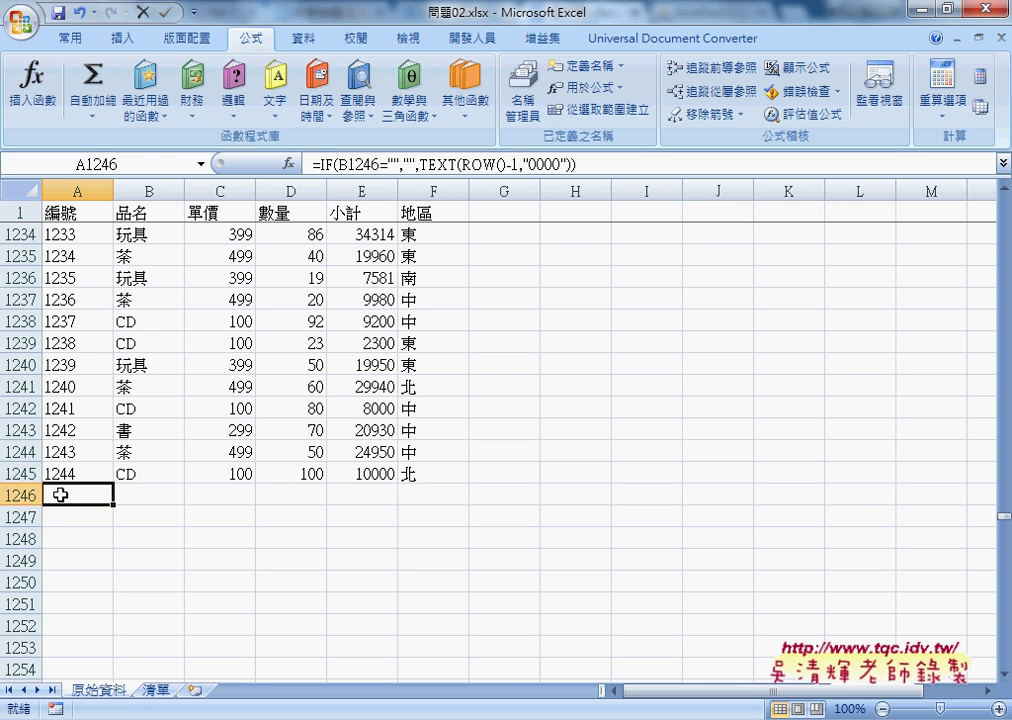
key("Delete")
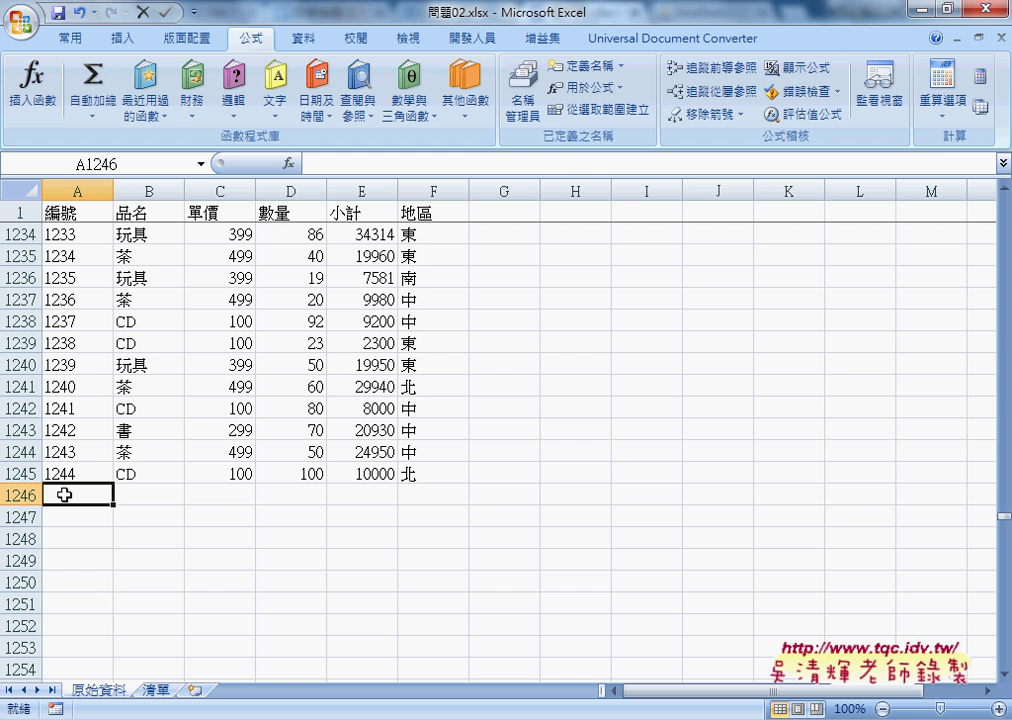
left_click(154, 495)
left_click(192, 495)
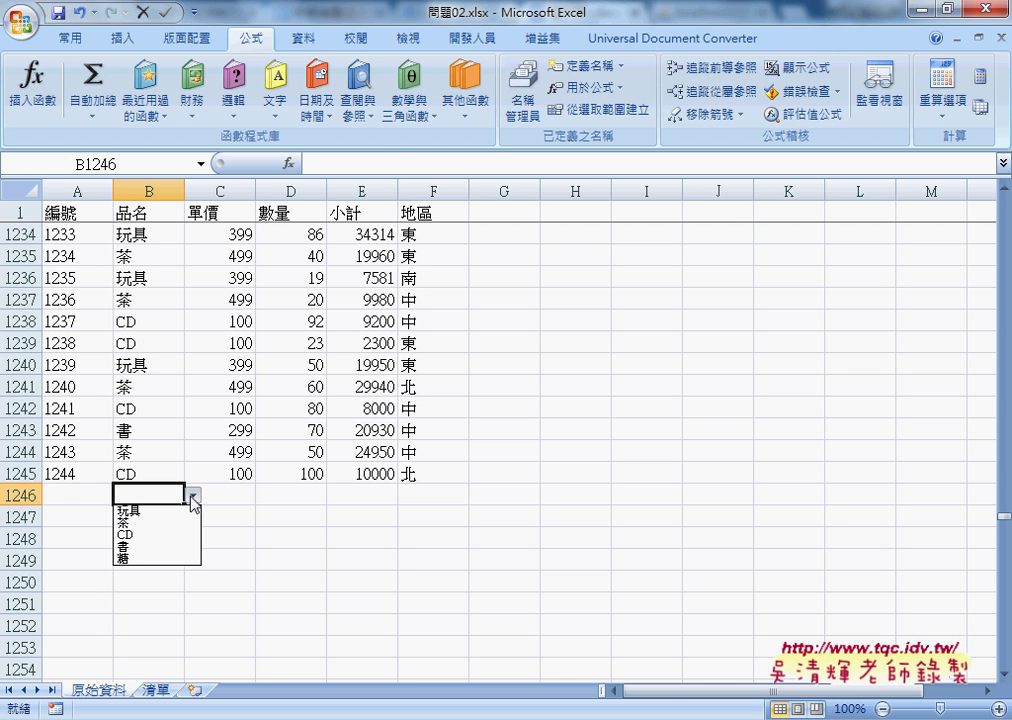
left_click(180, 541)
left_click(78, 495)
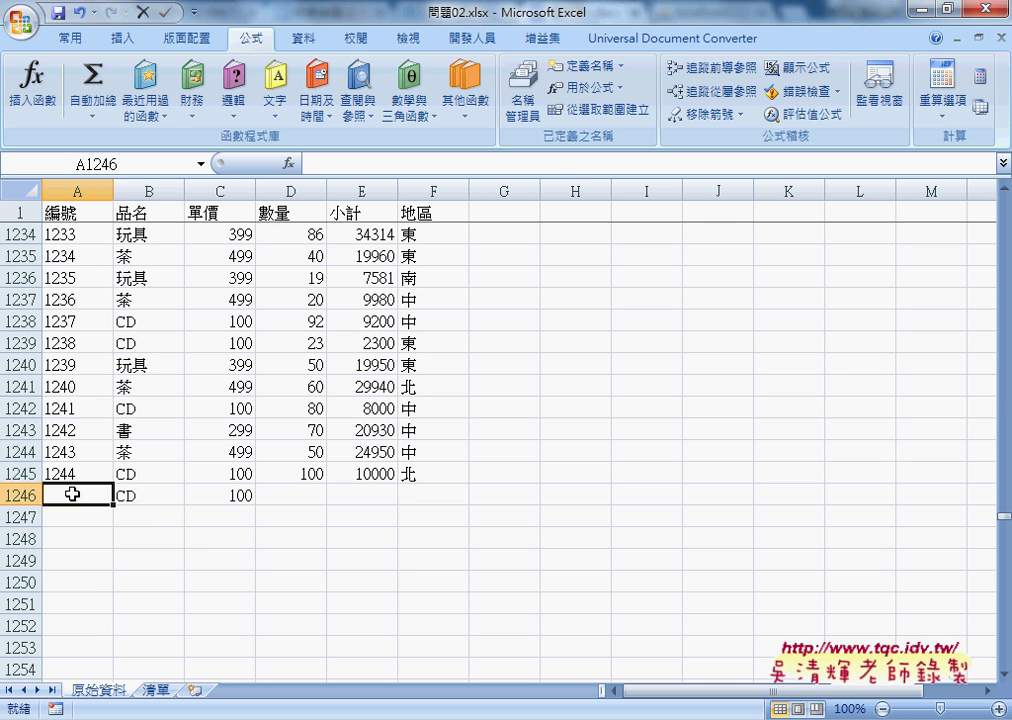
- Check the price and serial formulas in row 1247, then choose 茶 in B1247
left_click(220, 517)
left_click(65, 516)
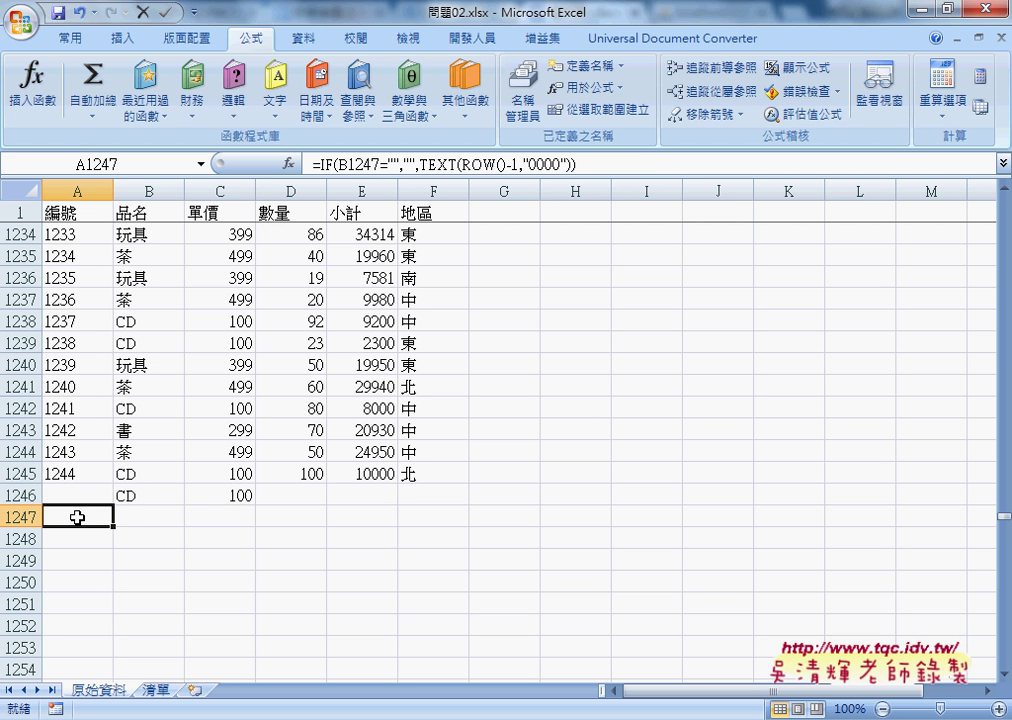
left_click(167, 517)
left_click(193, 517)
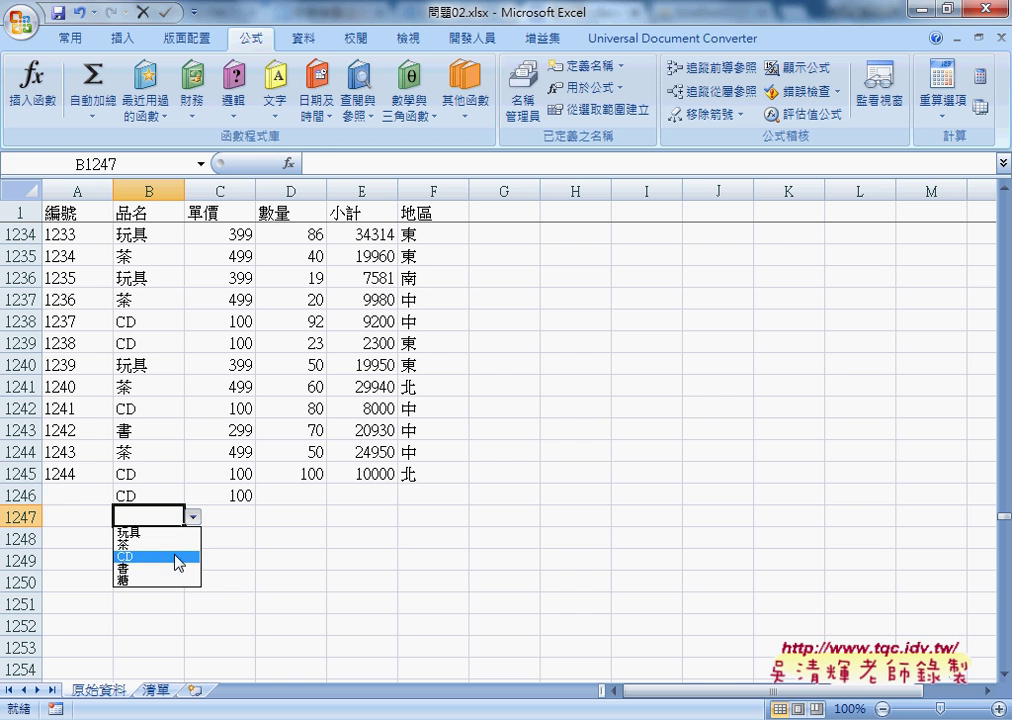
left_click(179, 555)
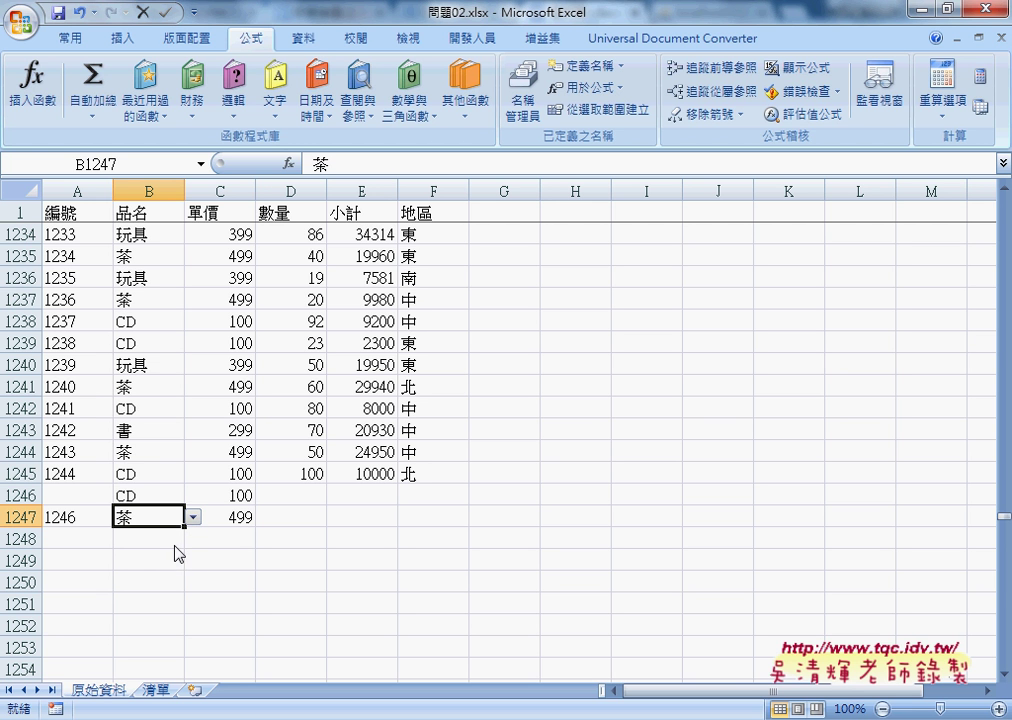
- Fill the serial number up into A1246 so it shows 1245, then duplicate the 原始資料 sheet
left_click(76, 516)
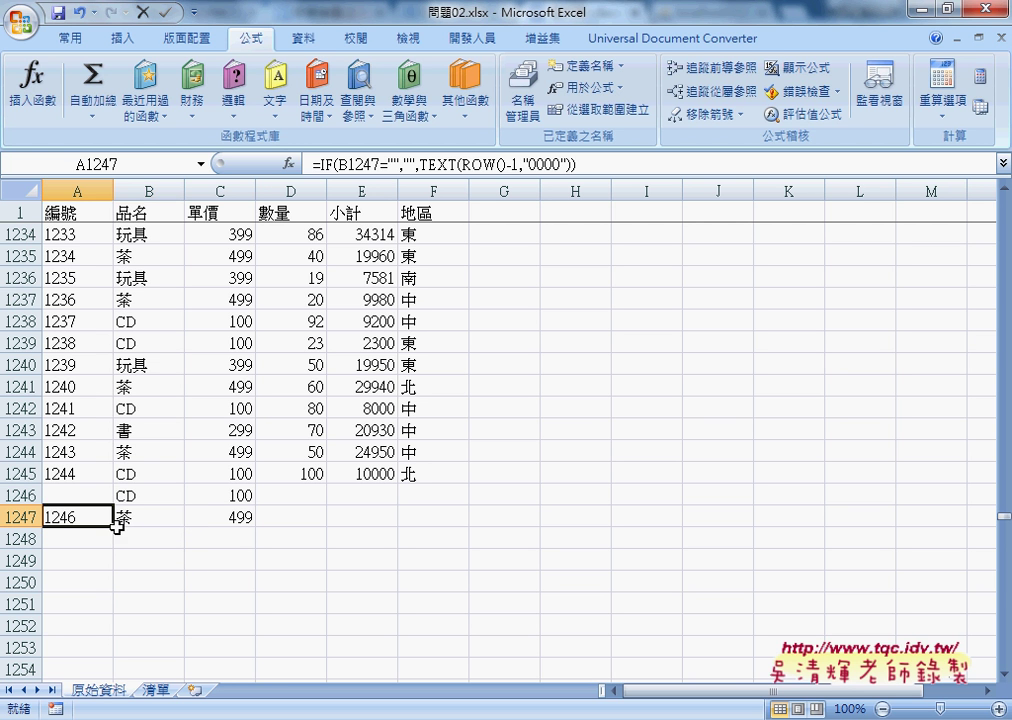
left_click_drag(113, 527, 112, 492)
left_click(84, 515)
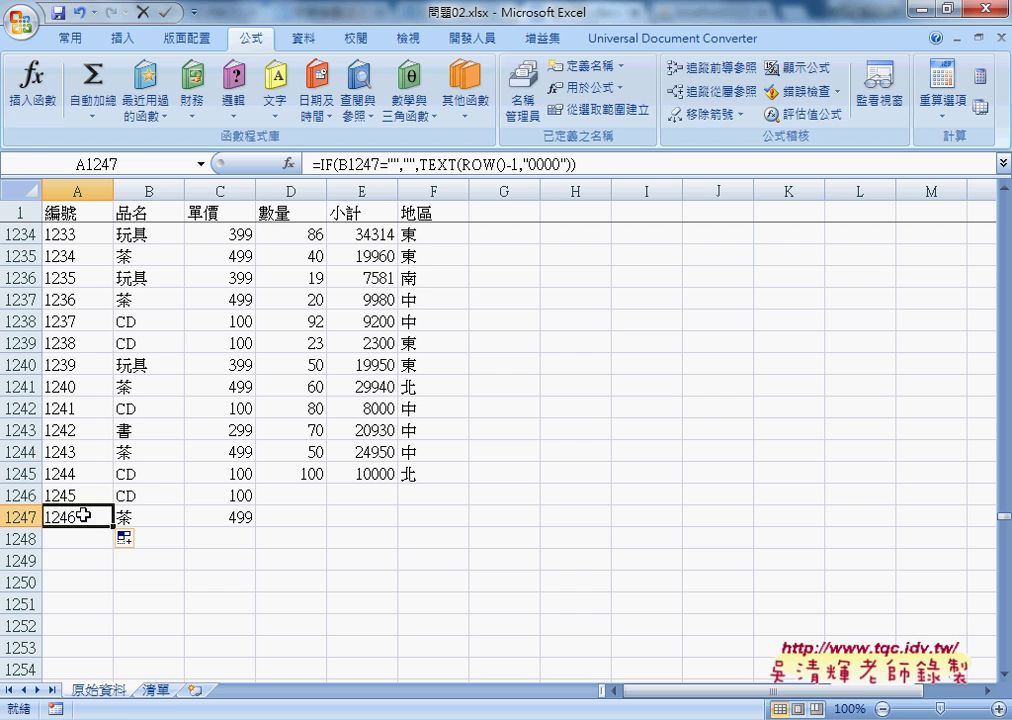
left_click_drag(117, 692, 169, 699)
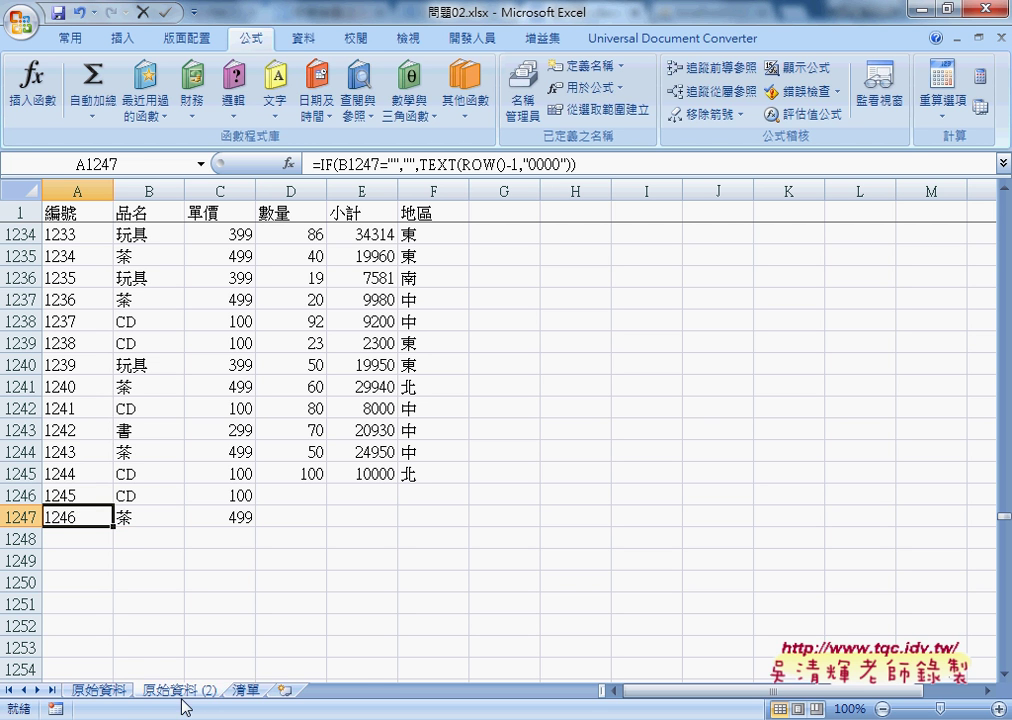
- Change the copied sheet's name from 原始資料 (2) to 原始資料 (VBA)
left_click(205, 690)
key("BackSpace")
key("BackSpace")
key("BackSpace")
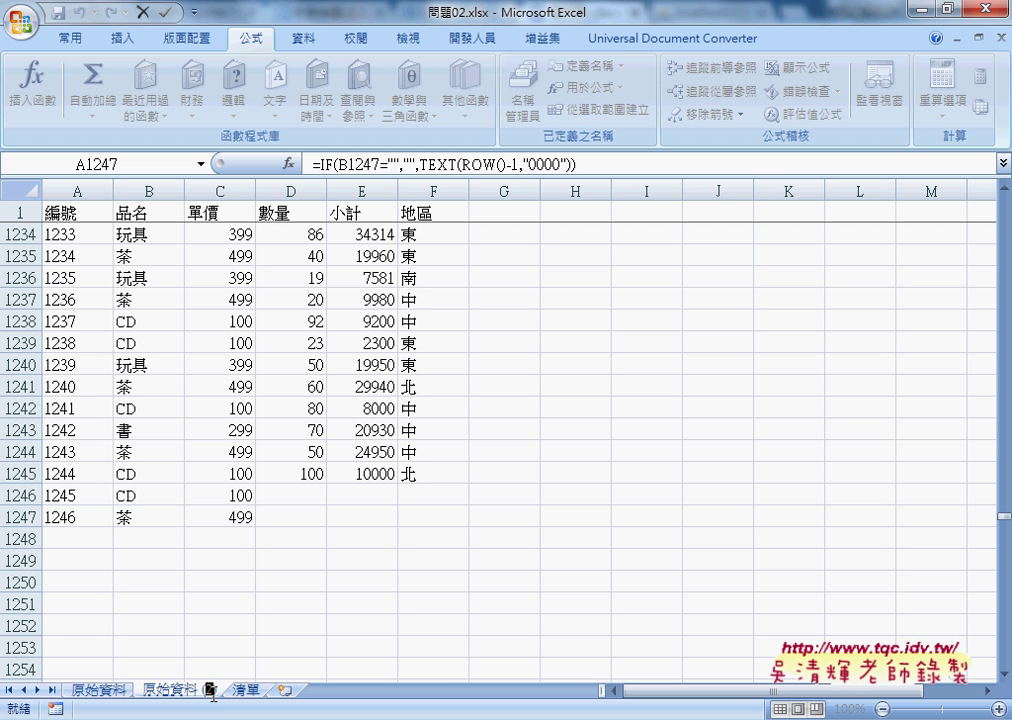
type("(VB)")
key("Return")
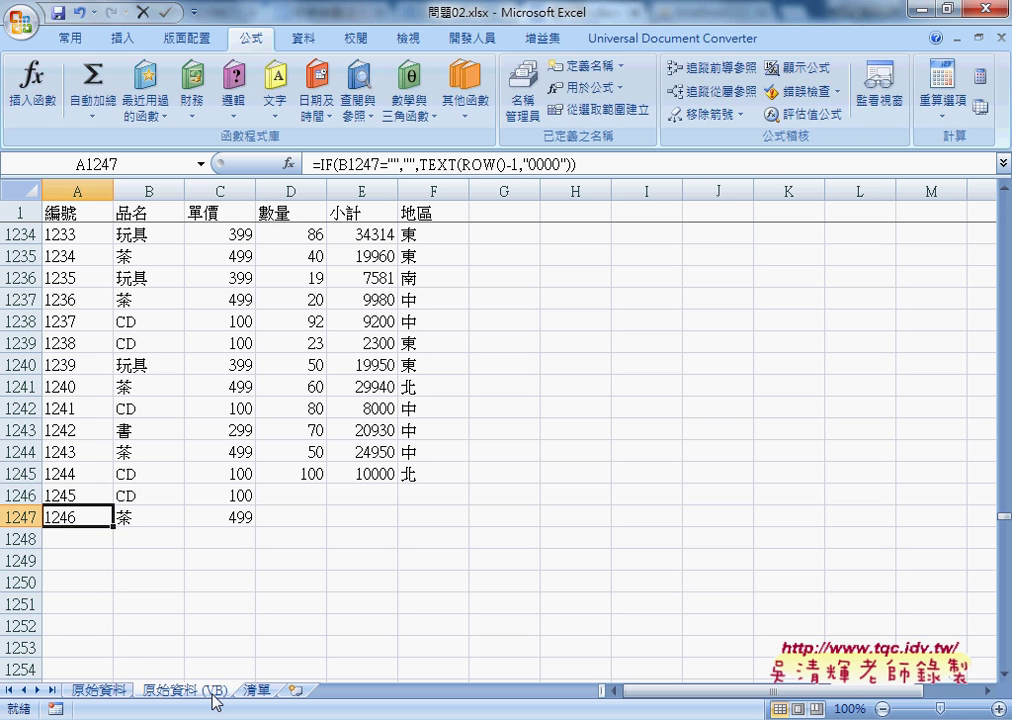
double_click(219, 692)
key("End")
key("Left")
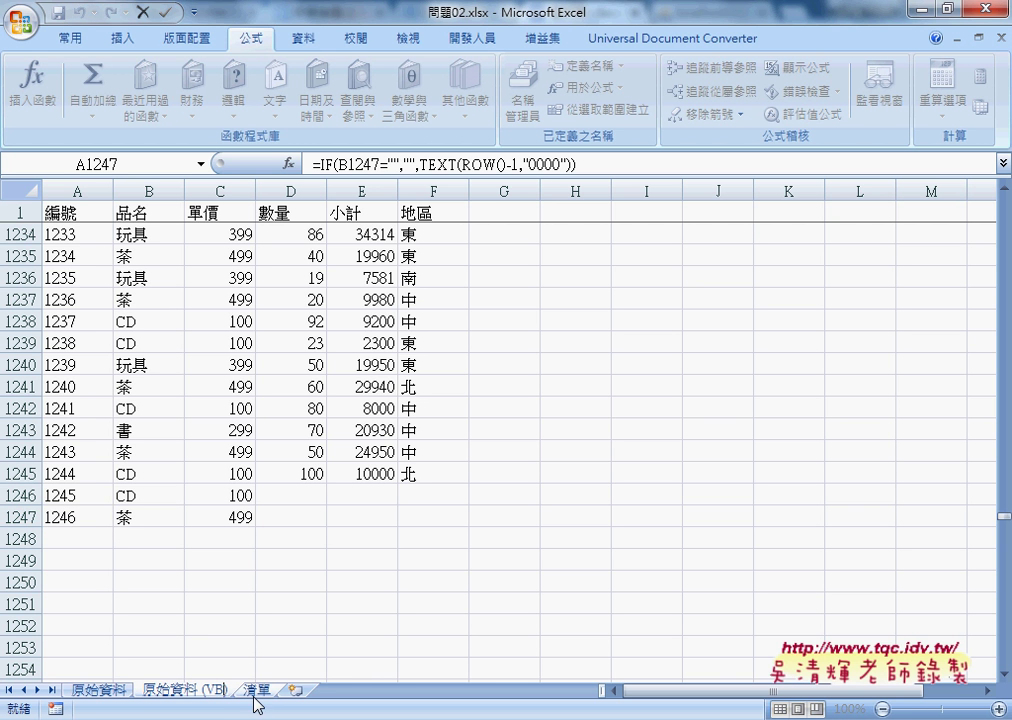
type("A")
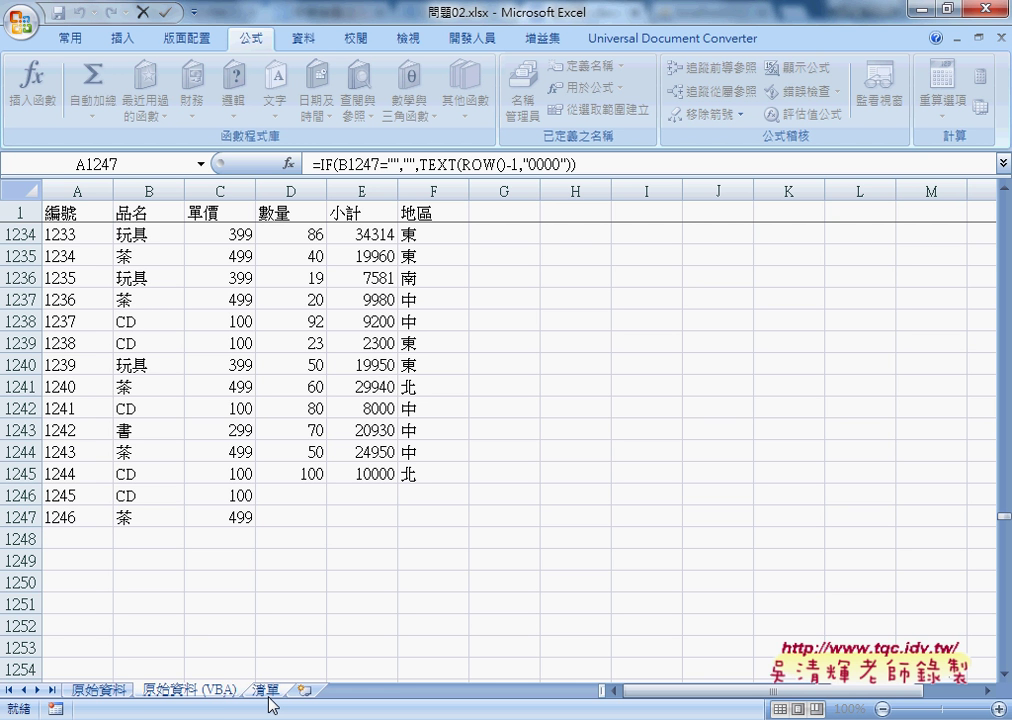
key("Return")
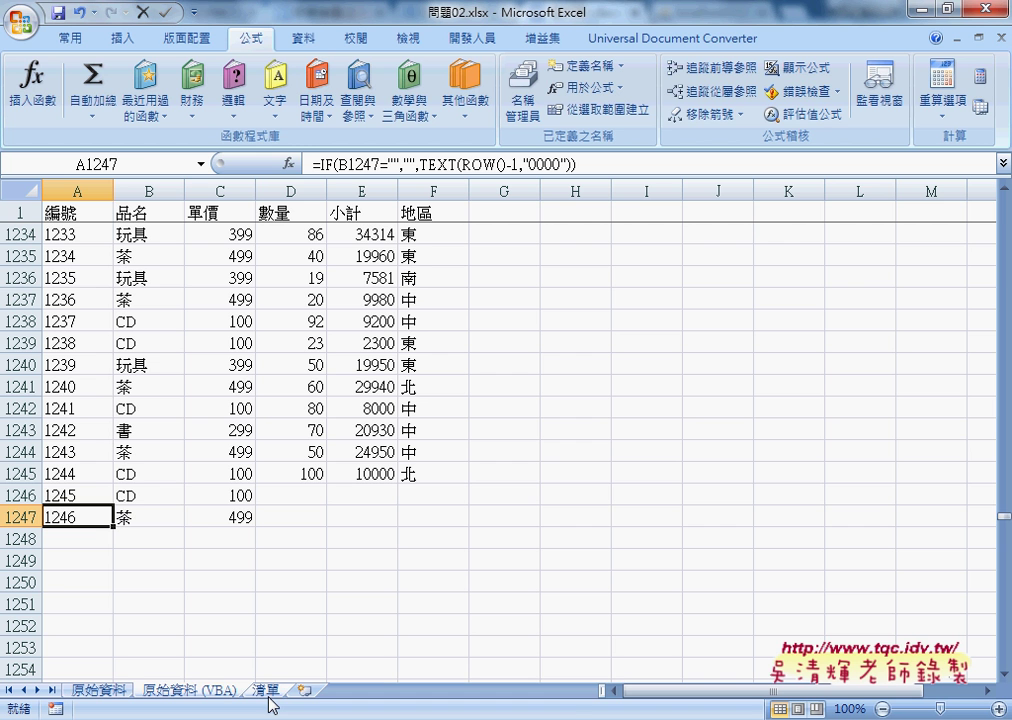
left_click(84, 494)
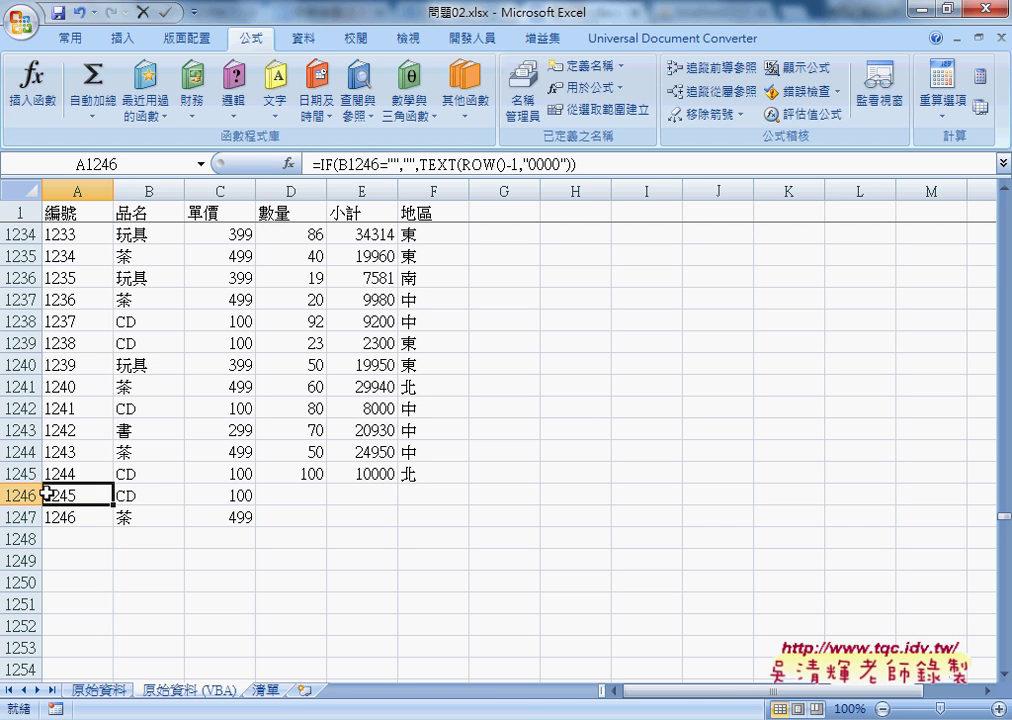
- Select A1246:C1246 down to row 1820, delete the contents, and return to the last data row
left_click_drag(22, 495, 23, 516)
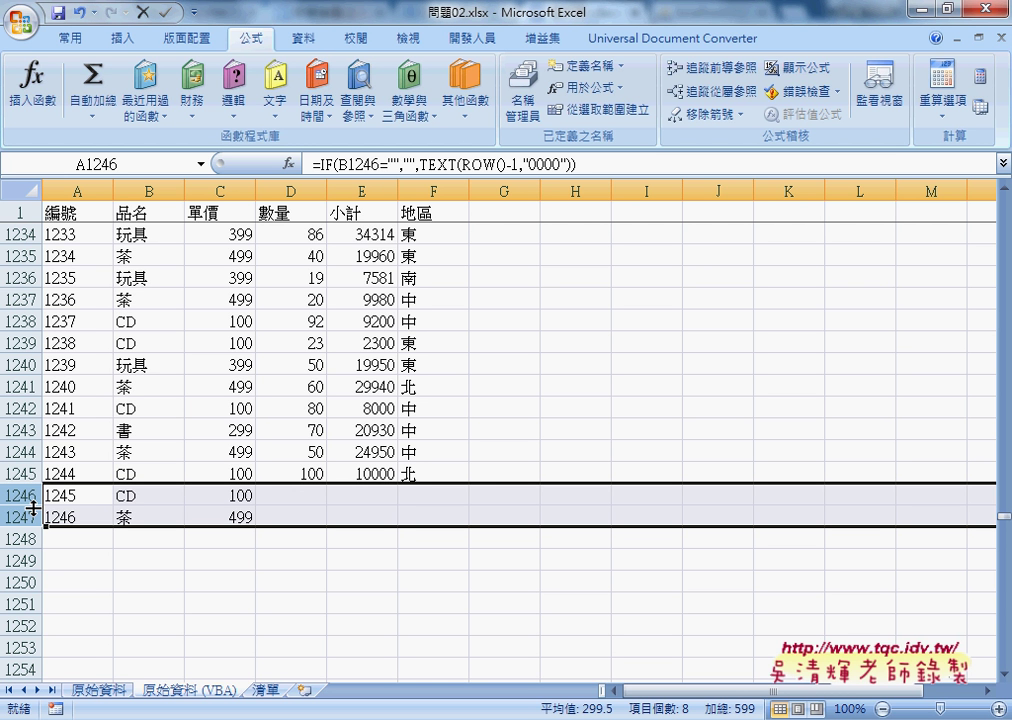
left_click(76, 493)
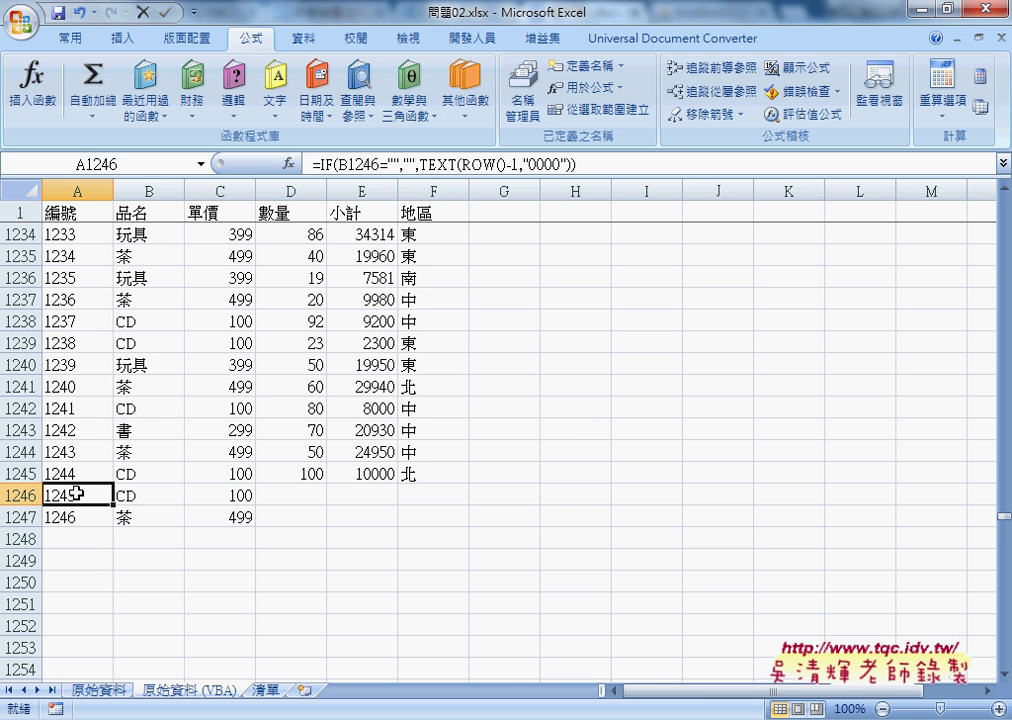
key("shift+Right")
key("shift+Right")
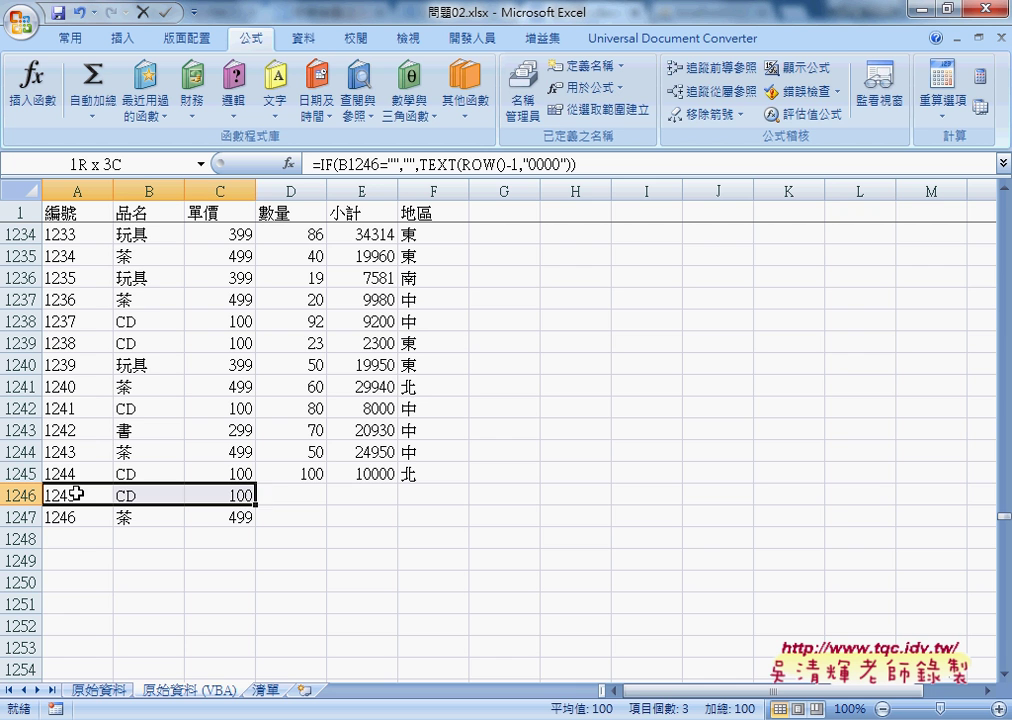
key("shift+Right")
key("shift+Right")
key("ctrl+shift+Right")
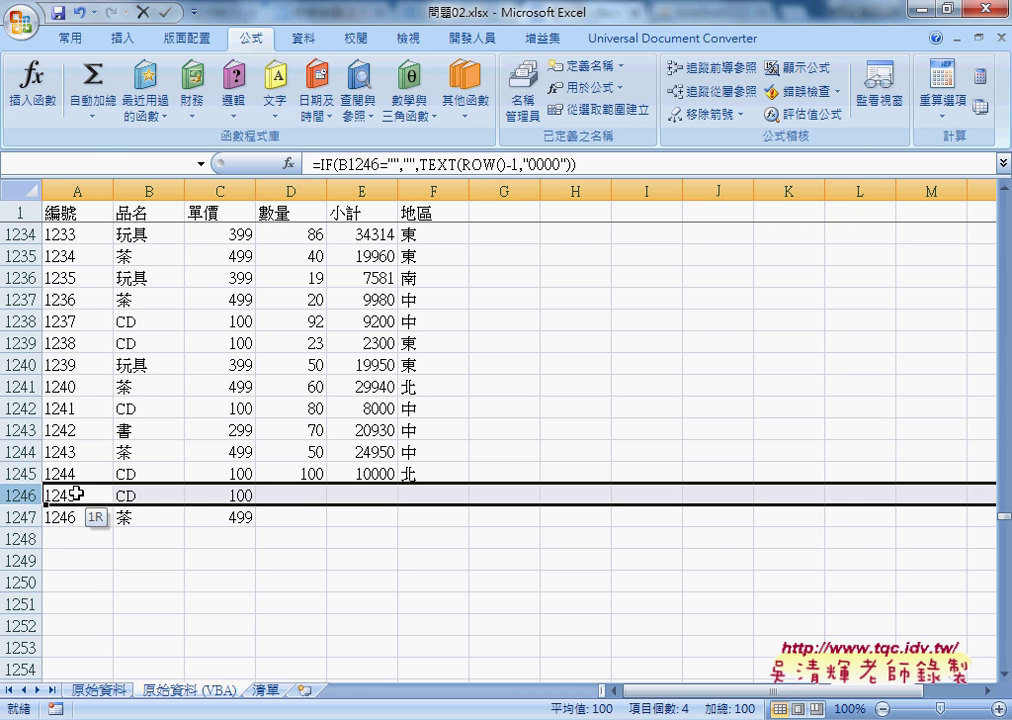
key("ctrl+shift+Down")
key("Delete")
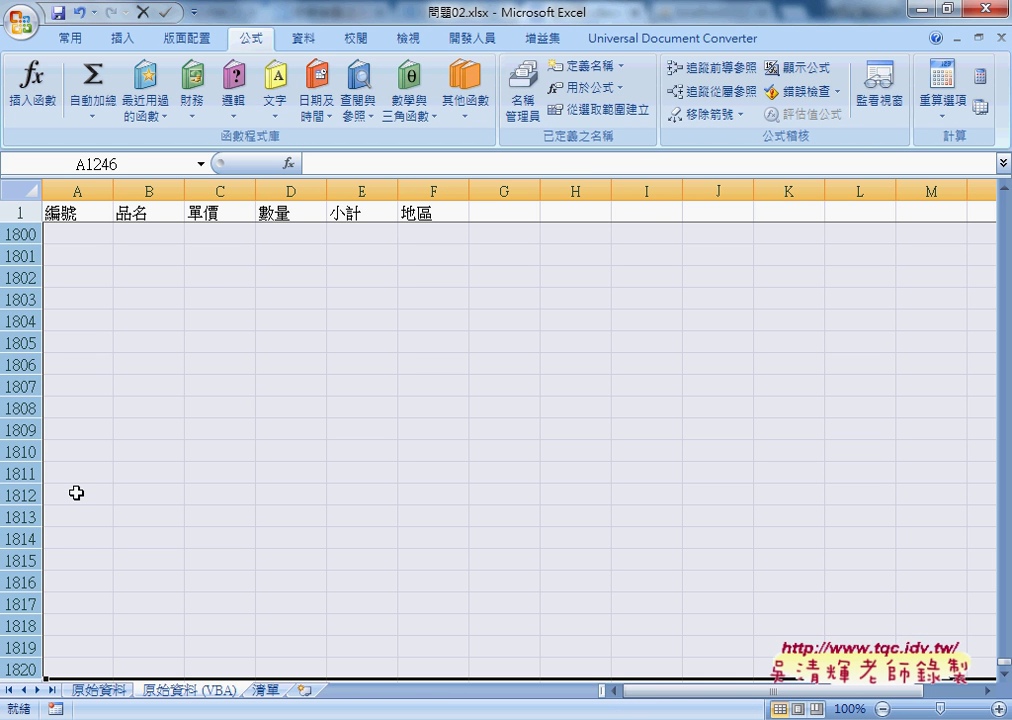
scroll(76, 492, "up", 3)
scroll(76, 492, "up", 1)
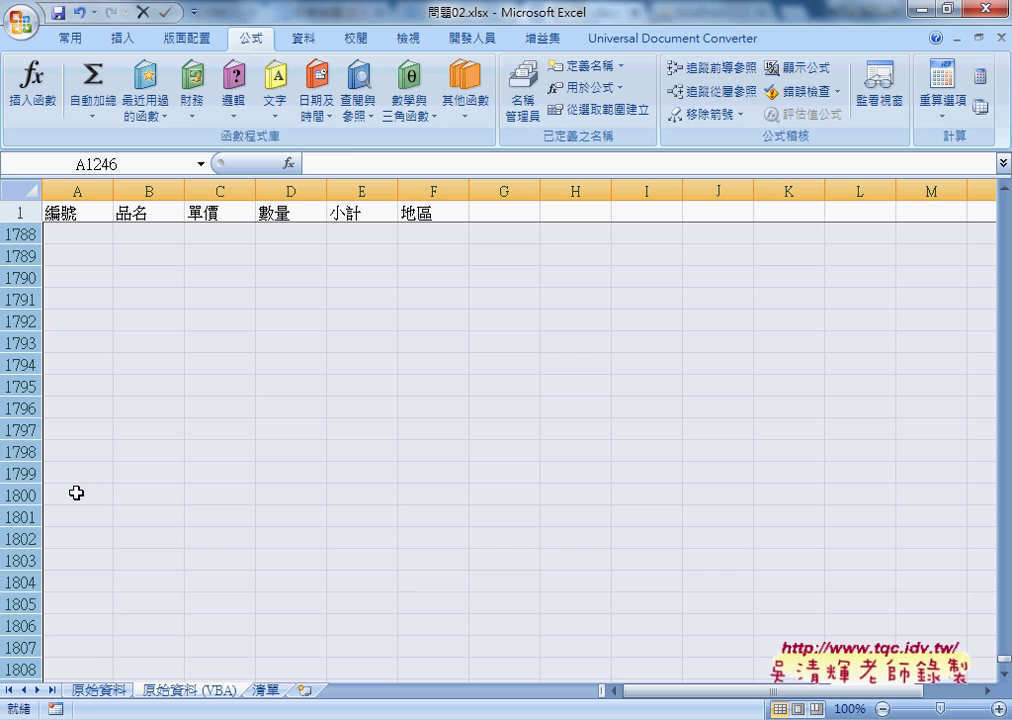
key("Up")
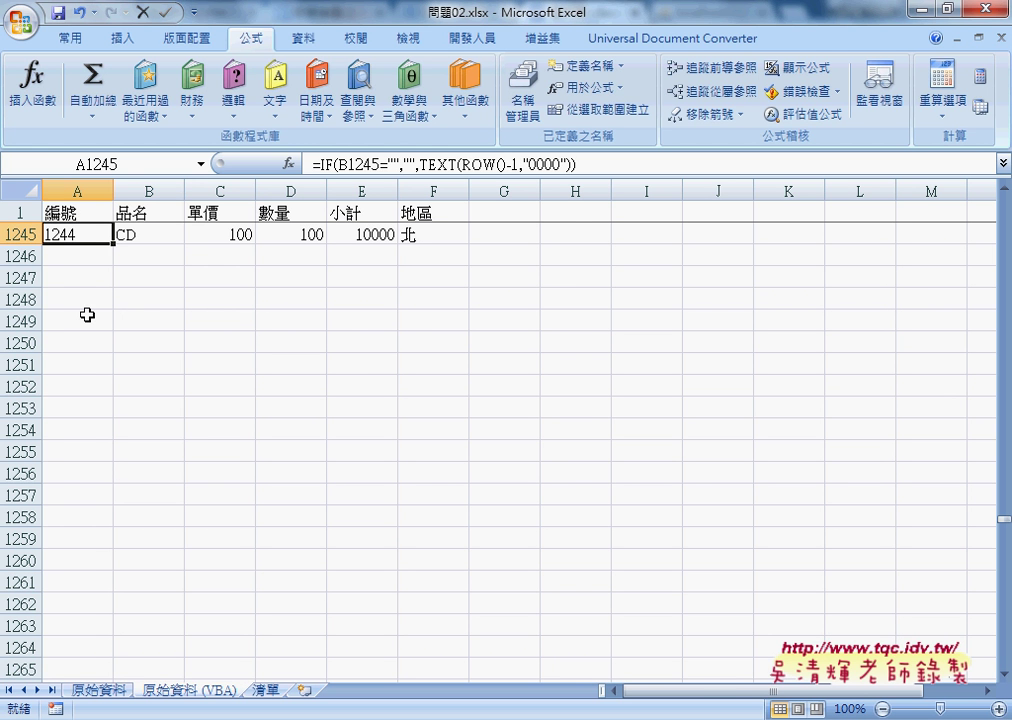
left_click(69, 252)
left_click(150, 191)
scroll(153, 318, "up", 3)
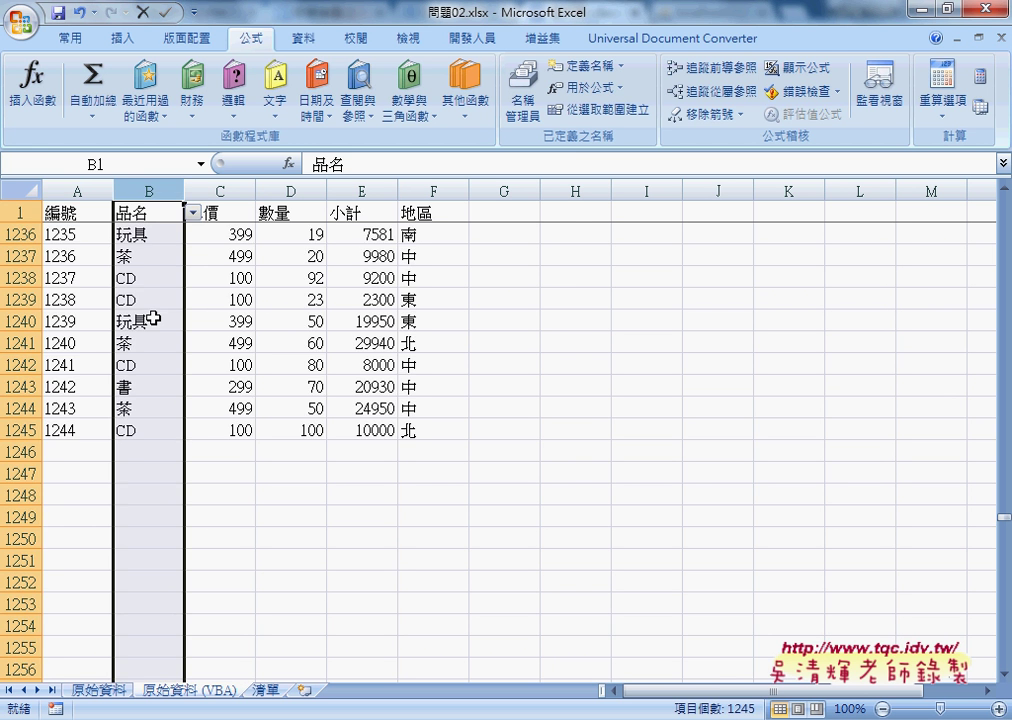
- Select empty cell B1246, then launch Visual Basic from the 開發人員 (Developer) ribbon
left_click(150, 452)
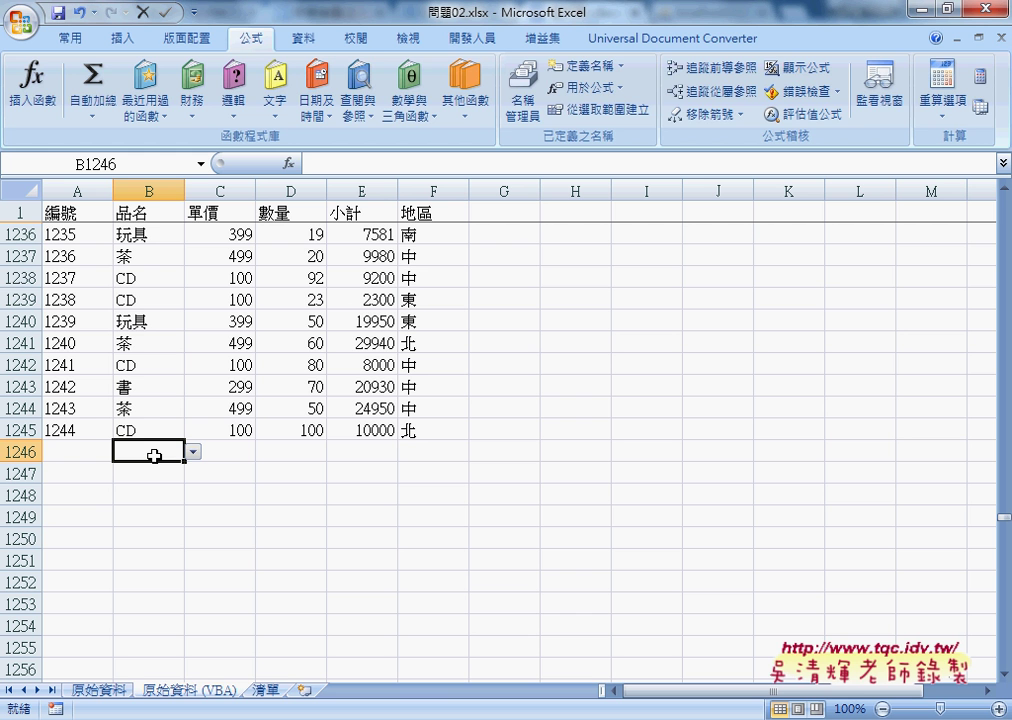
left_click(470, 38)
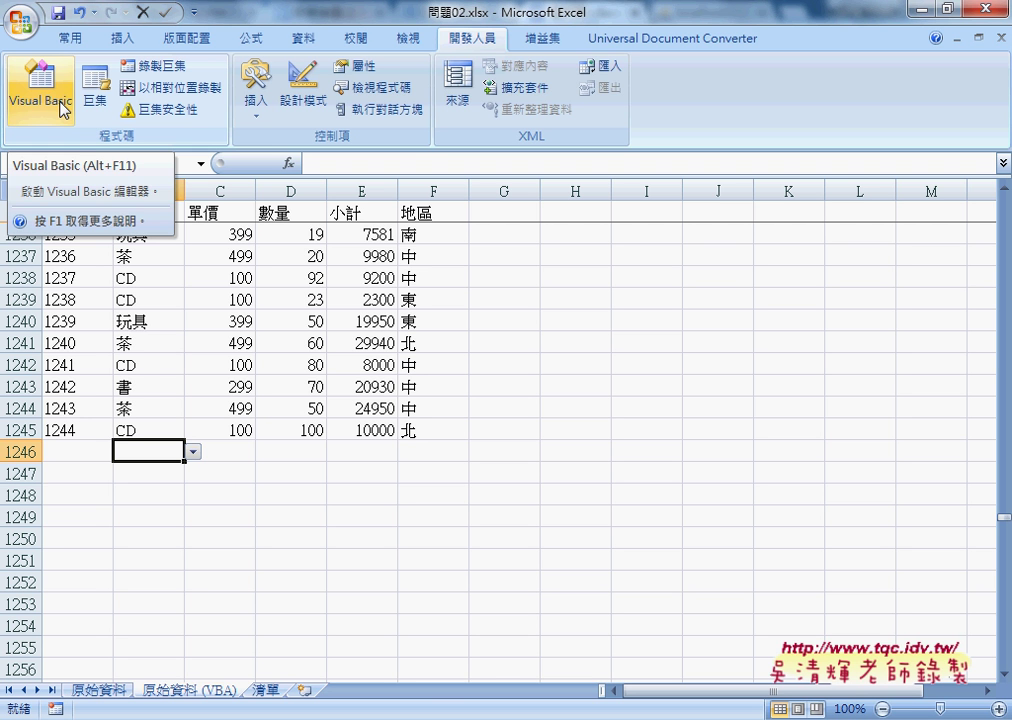
left_click(62, 108)
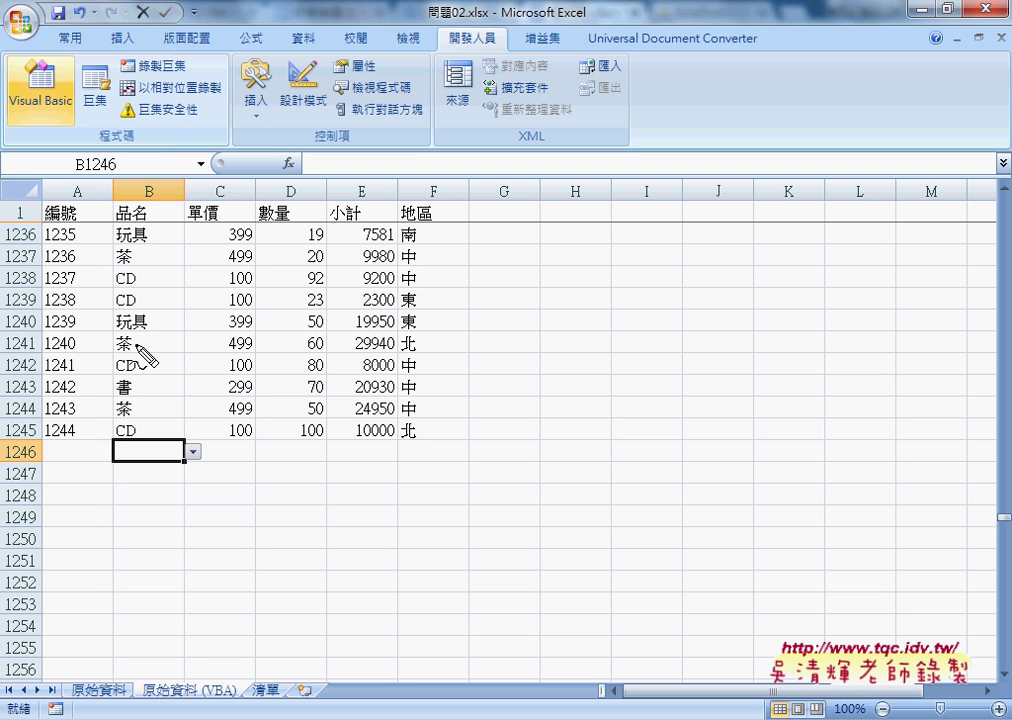
- Launch the Visual Basic editor, which shows Module1's 流水號 serial-number macro
left_click_drag(240, 702, 260, 705)
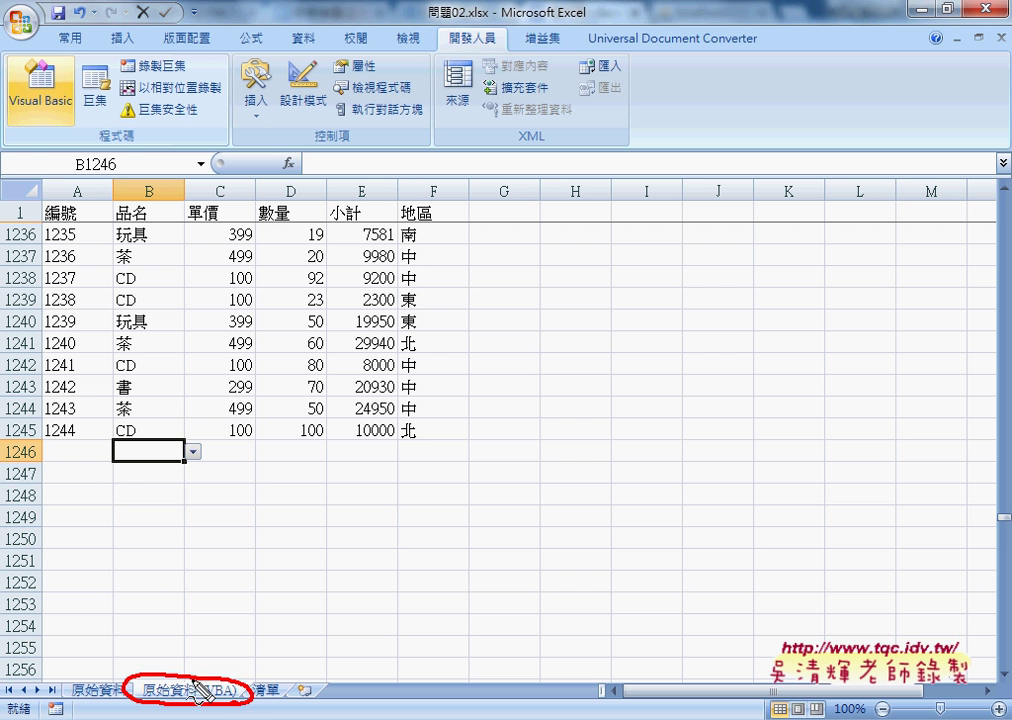
mouse_move(147, 128)
left_mouse_down()
mouse_move(147, 166)
mouse_move(155, 153)
mouse_move(170, 182)
left_mouse_up()
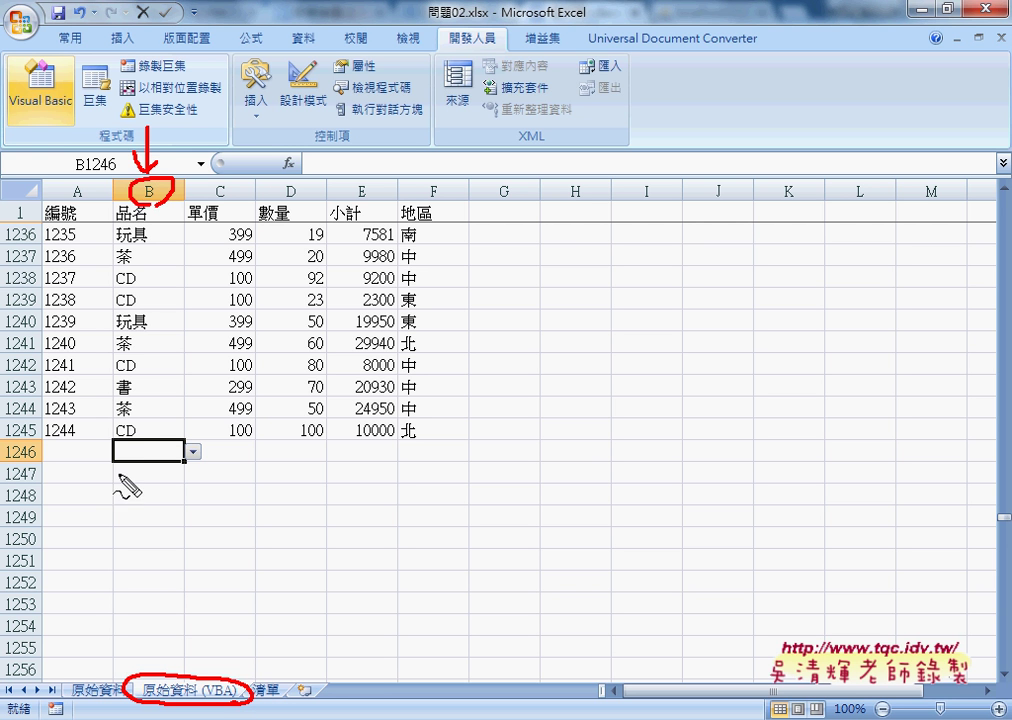
left_click_drag(112, 456, 120, 464)
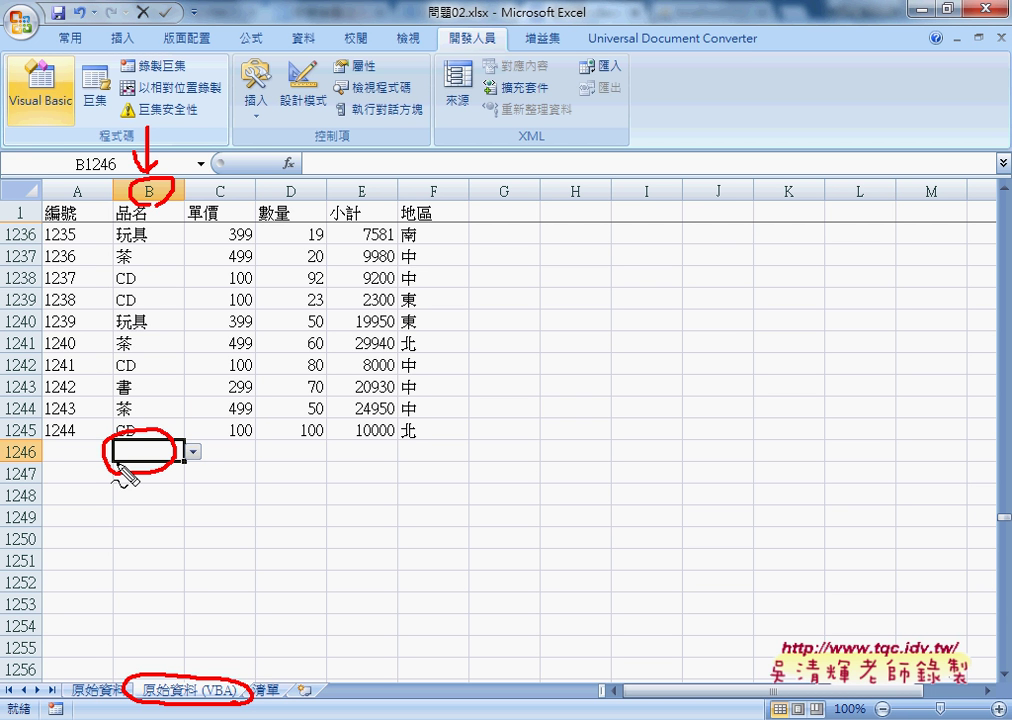
left_click(38, 95)
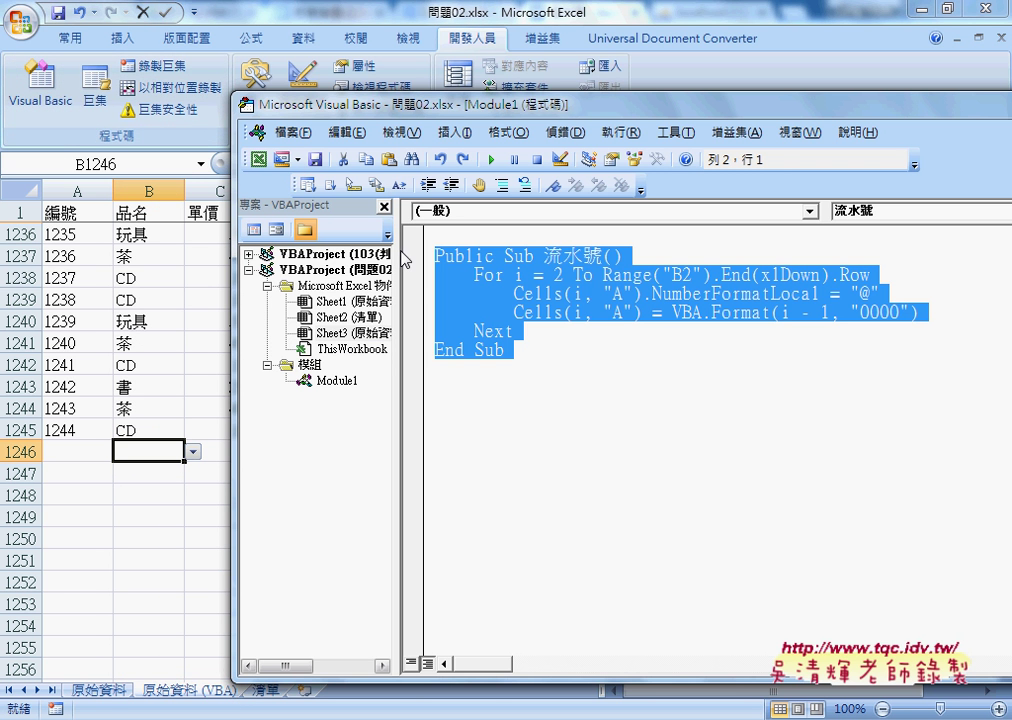
- Widen the Project Explorer, select Sheet3 (原始資料 (VBA)), and reposition the editor window
left_click_drag(398, 263, 520, 263)
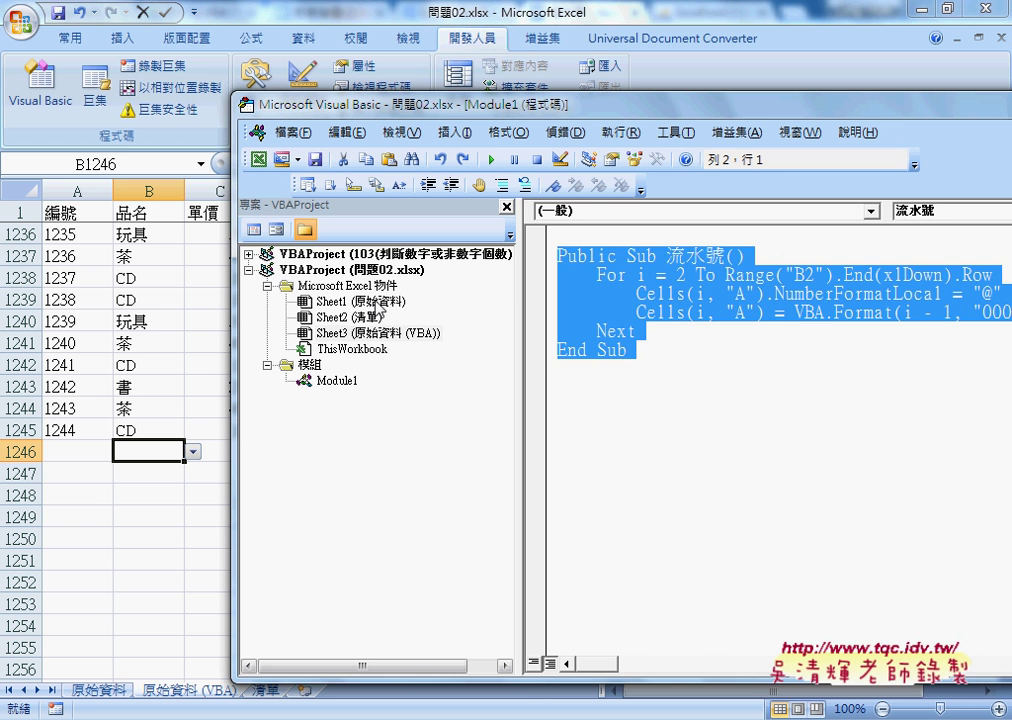
left_click(345, 270)
left_click(356, 333)
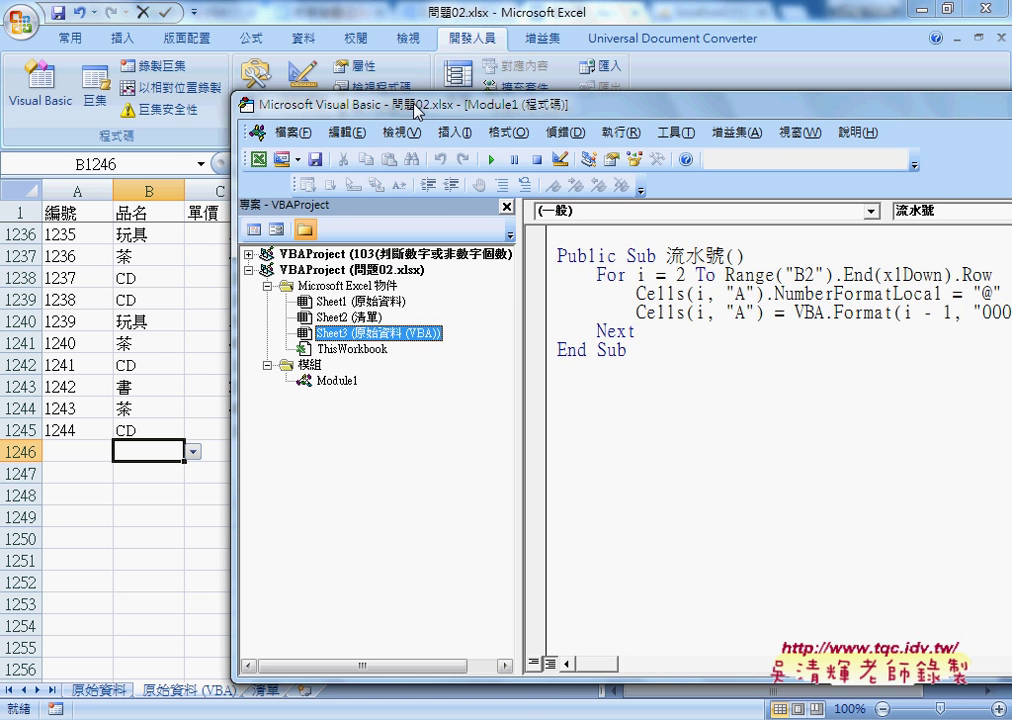
left_click_drag(326, 101, 340, 60)
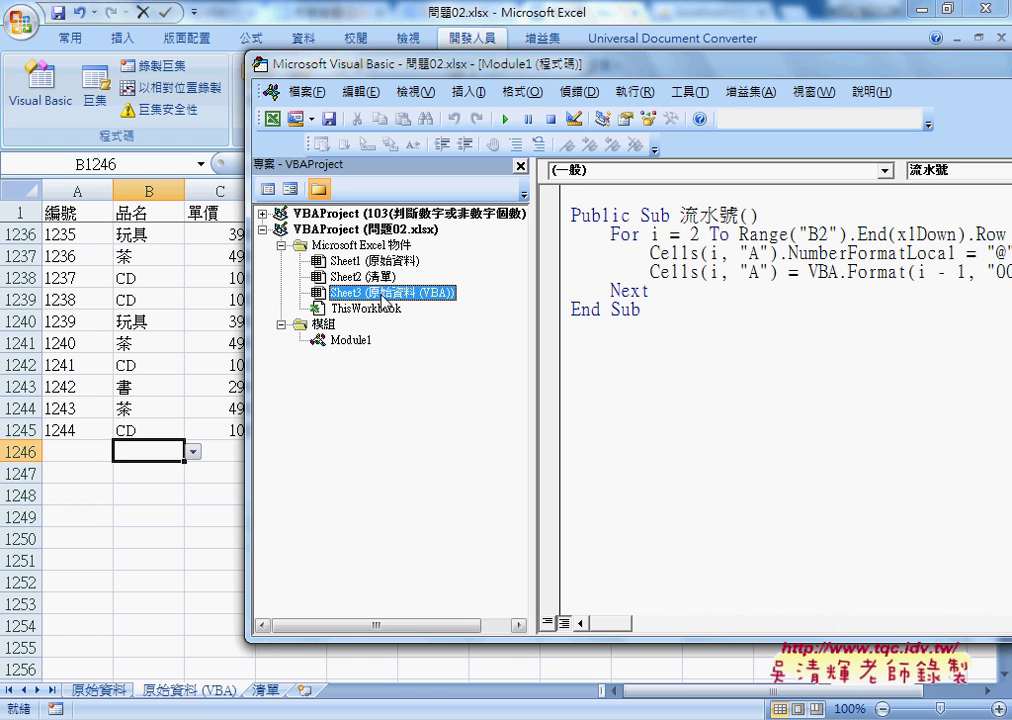
left_click_drag(381, 300, 389, 306)
left_click_drag(135, 710, 232, 700)
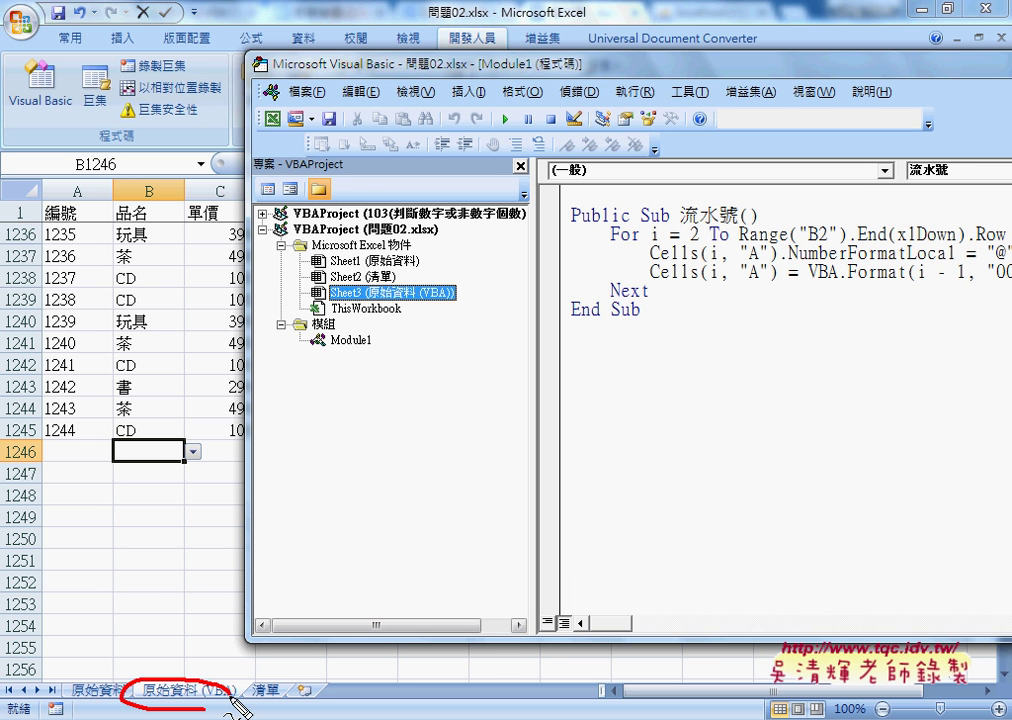
left_click_drag(450, 288, 454, 292)
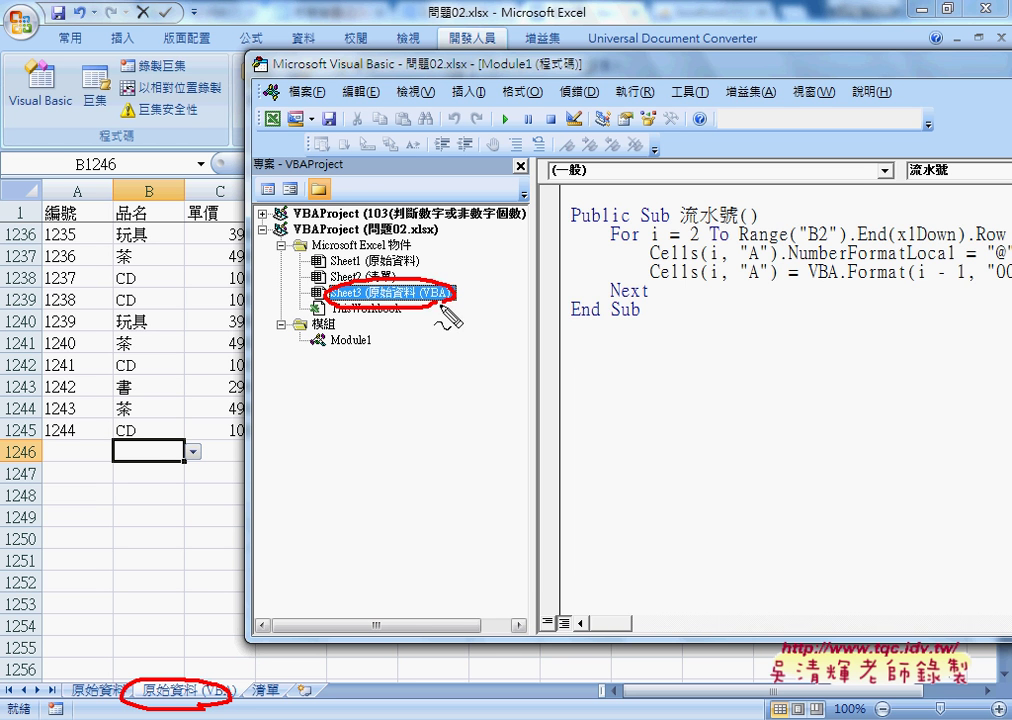
left_click_drag(160, 670, 305, 285)
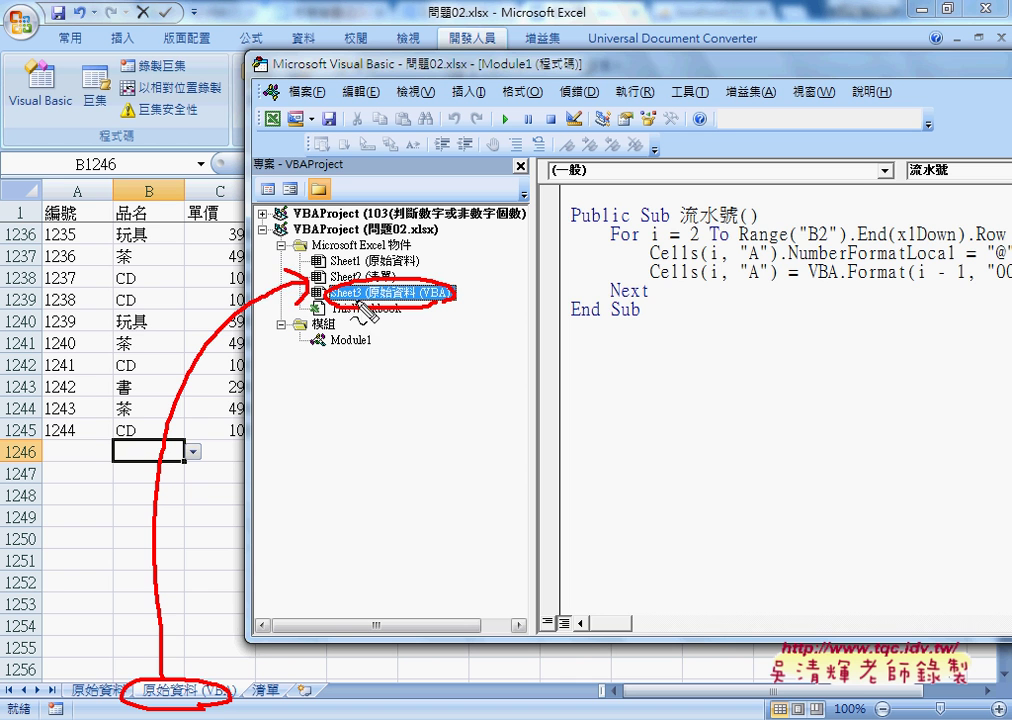
key("Escape")
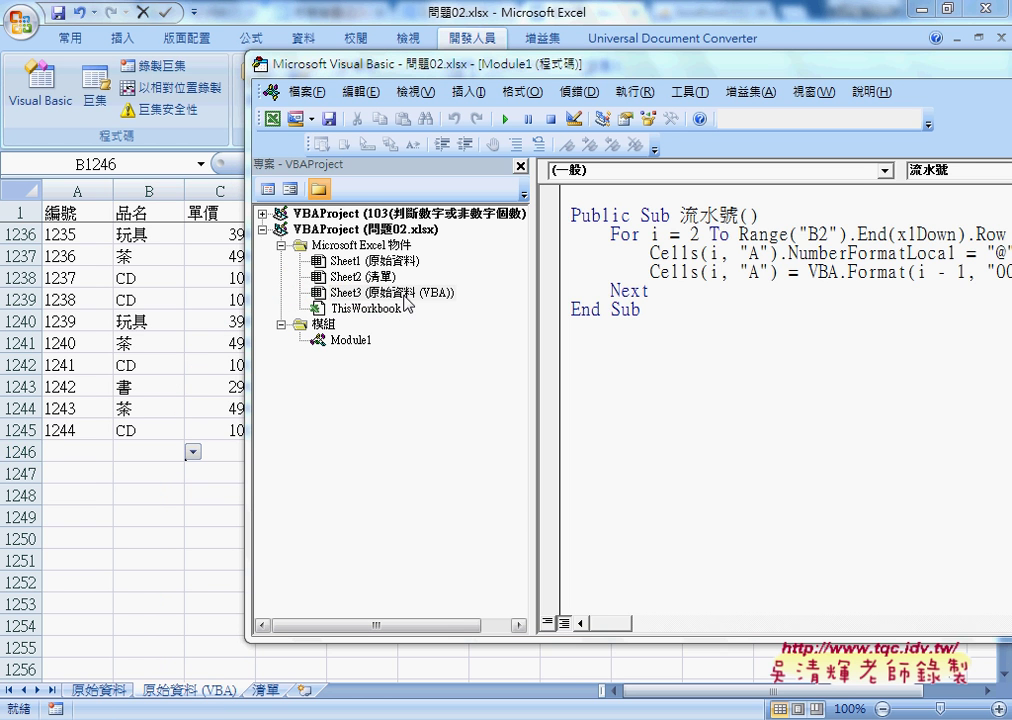
- Add a Worksheet_Change procedure to Sheet3 using the Worksheet object and Change event
double_click(404, 291)
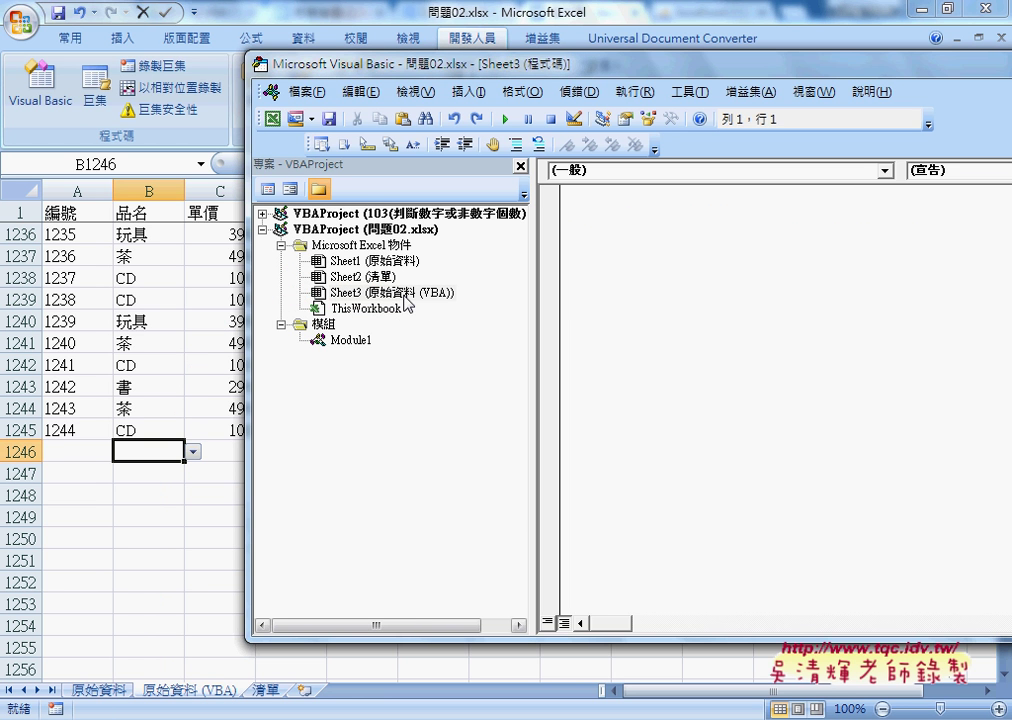
mouse_move(401, 66)
left_mouse_down()
mouse_move(303, 61)
mouse_move(312, 66)
left_mouse_up()
left_click(463, 166)
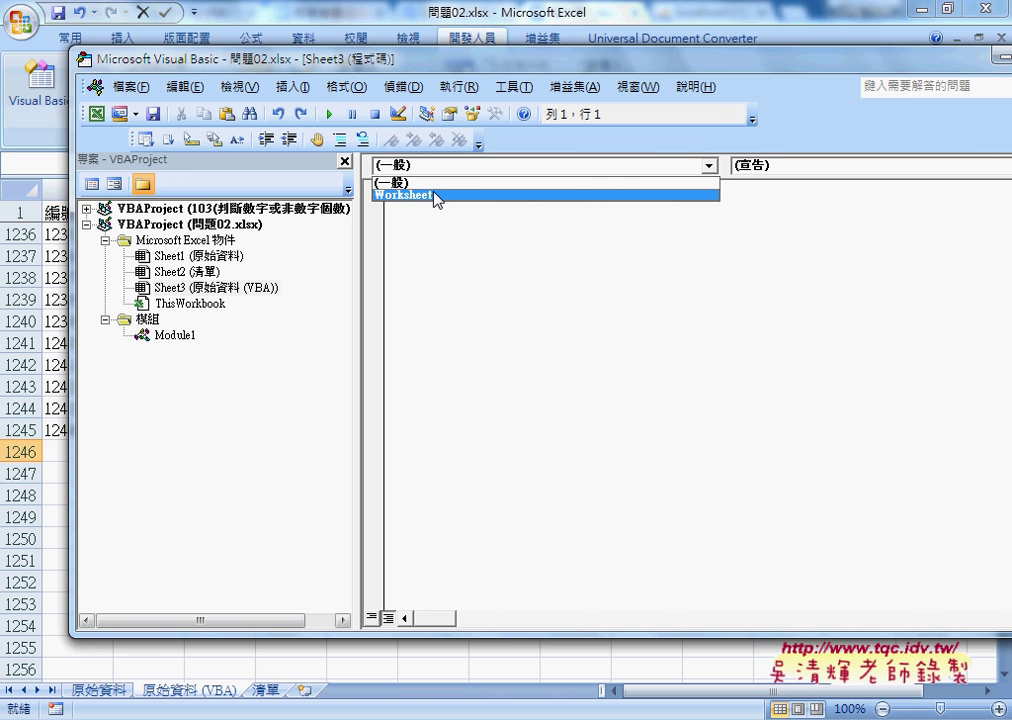
left_click(436, 196)
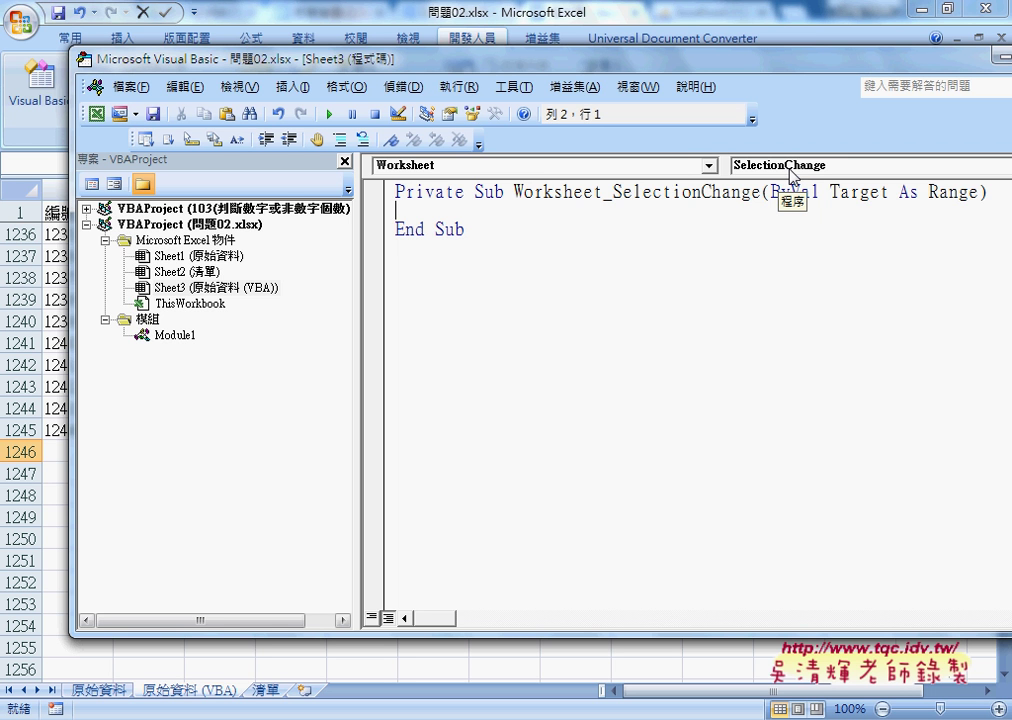
left_click(791, 176)
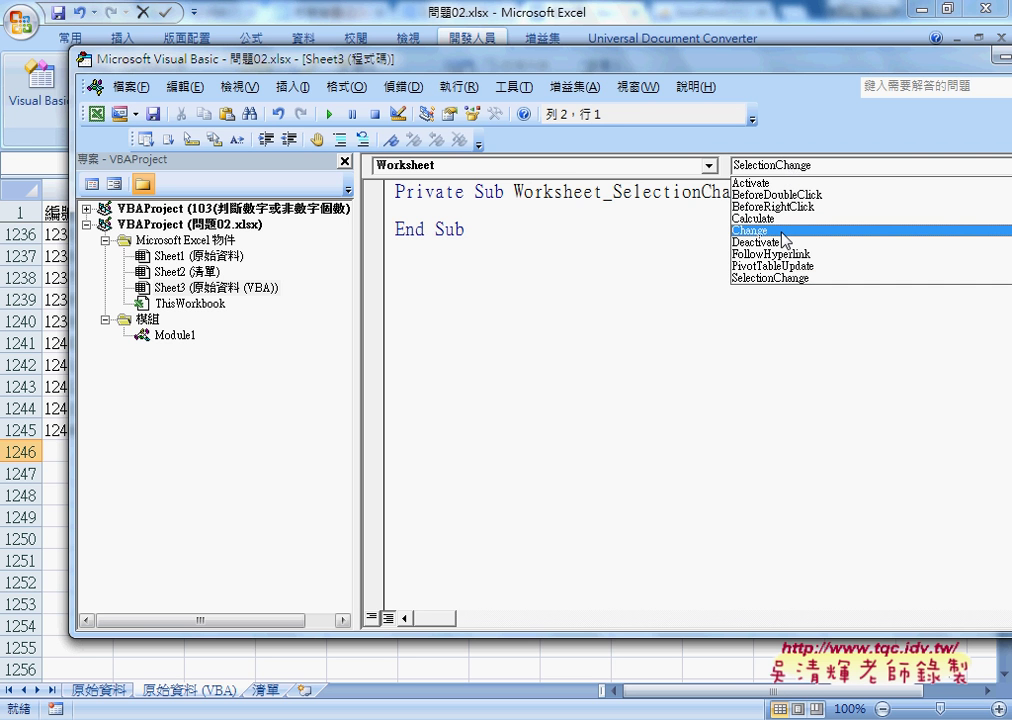
left_click(760, 230)
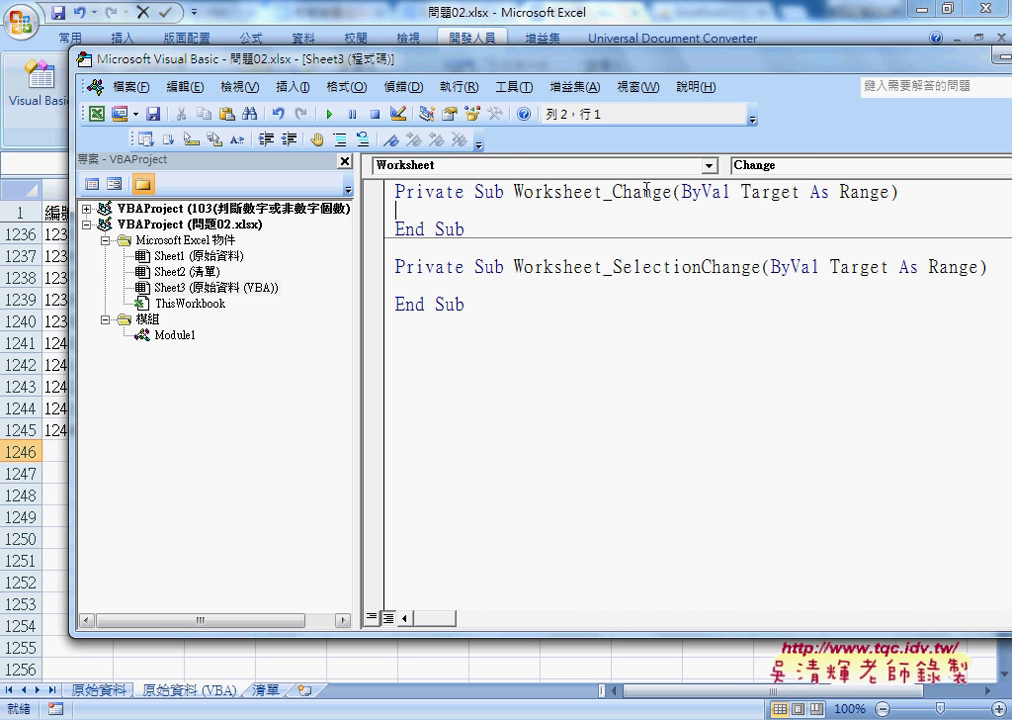
- Delete the unneeded Worksheet_SelectionChange stub, leaving the Target parameter highlighted
left_click(464, 327)
left_click_drag(464, 327, 396, 268)
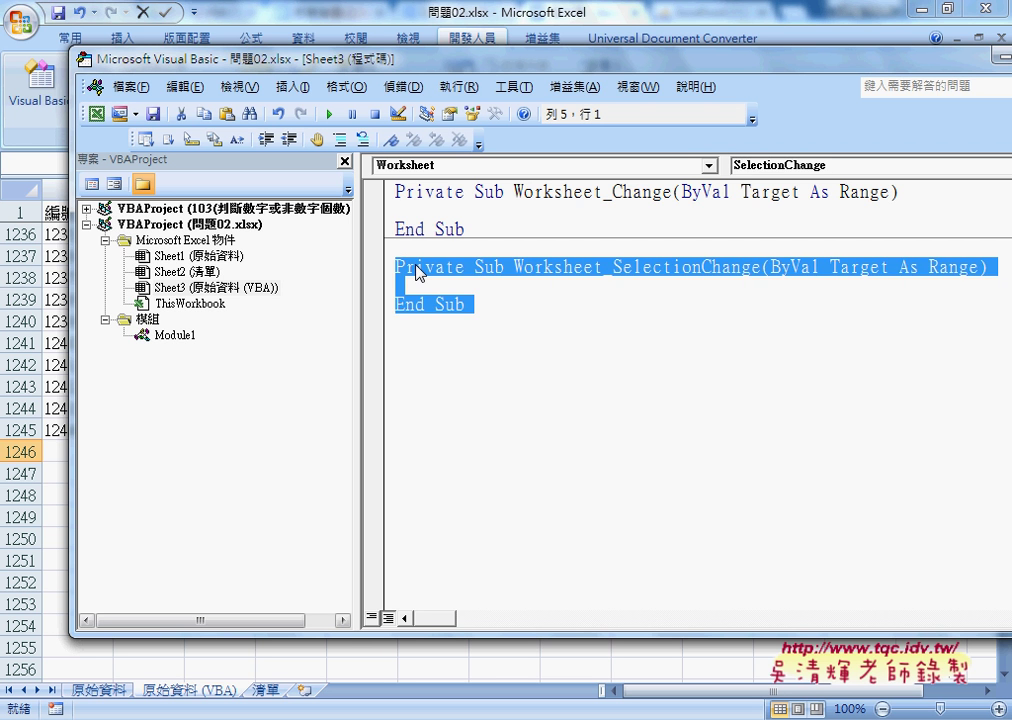
key("Delete")
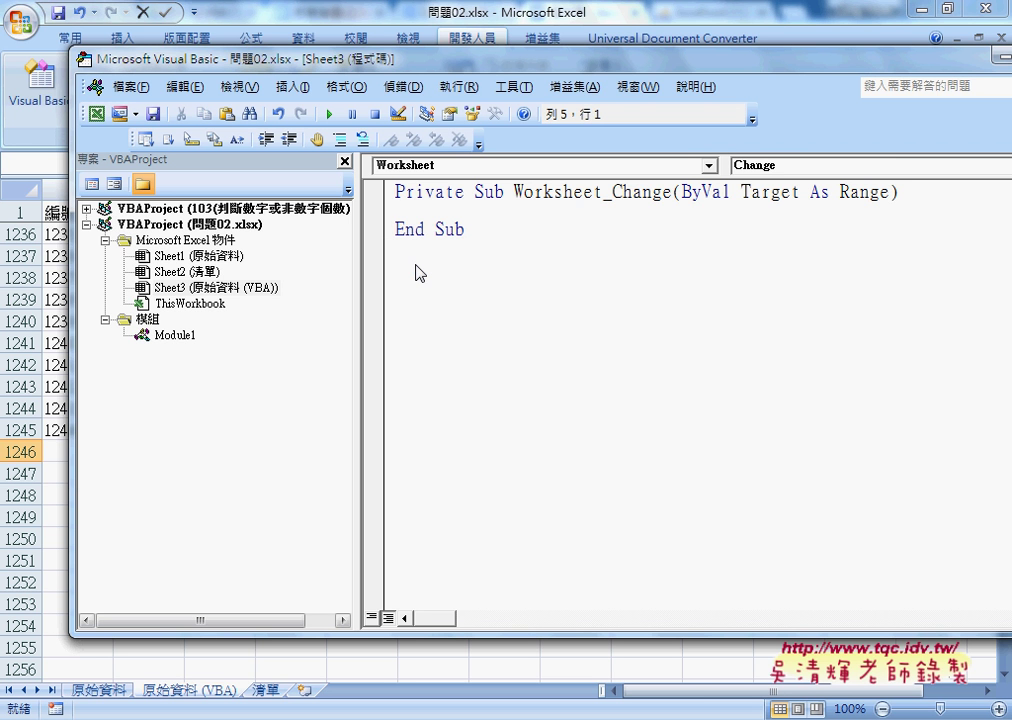
left_click_drag(741, 191, 801, 192)
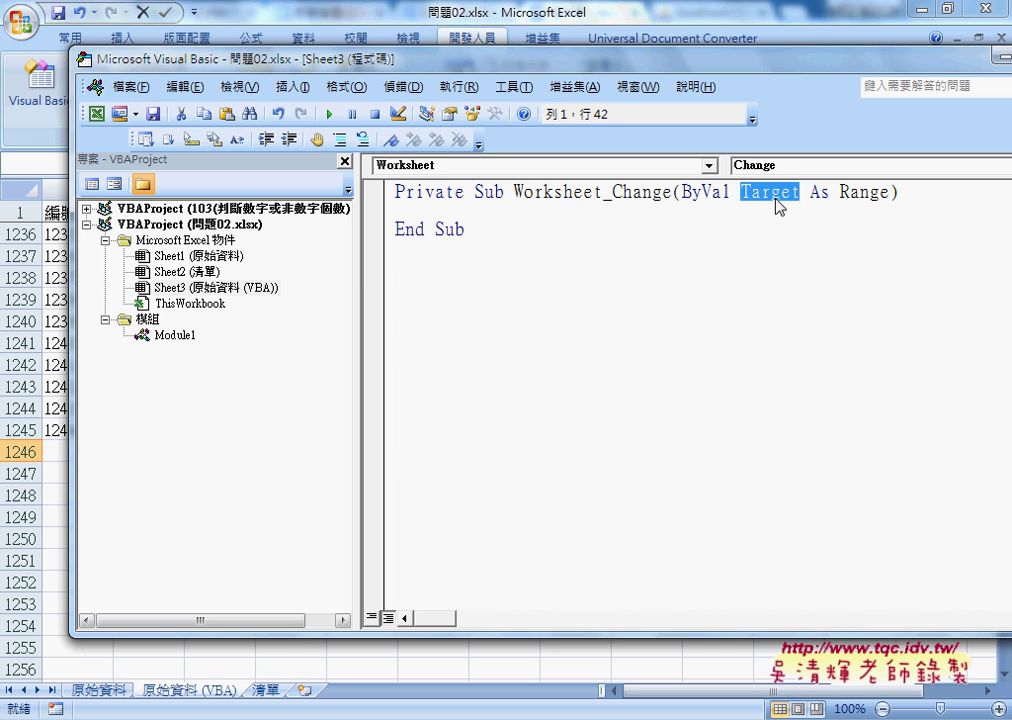
- Start the Worksheet_Change body with an indented 'if target.co =2' condition line
left_click_drag(360, 276, 282, 282)
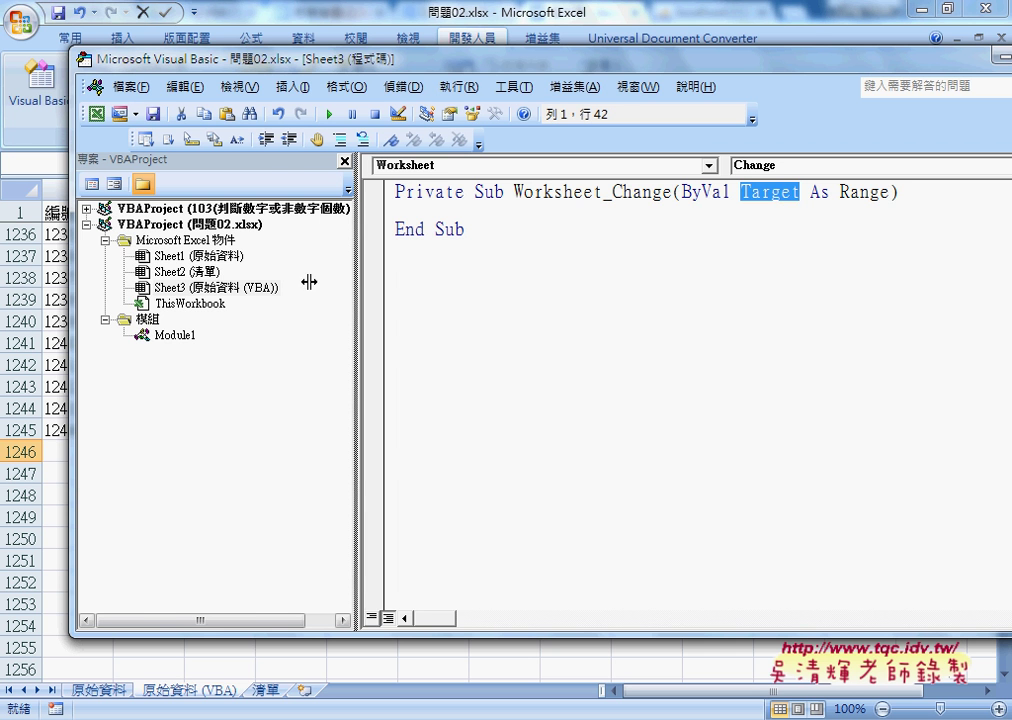
left_click_drag(283, 57, 348, 62)
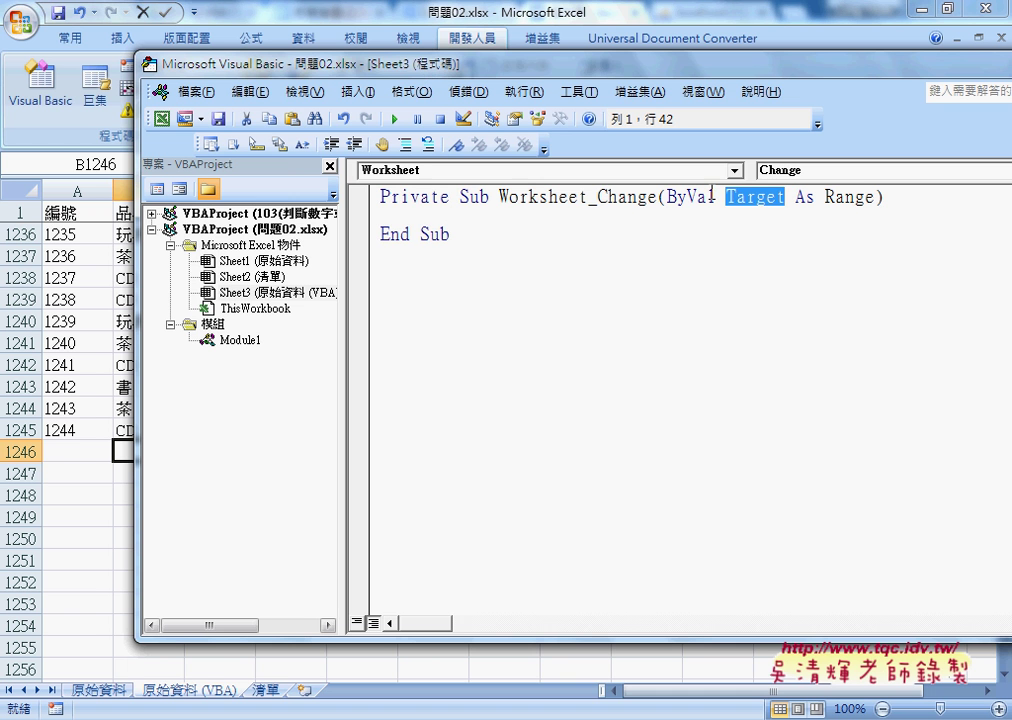
left_click(903, 204)
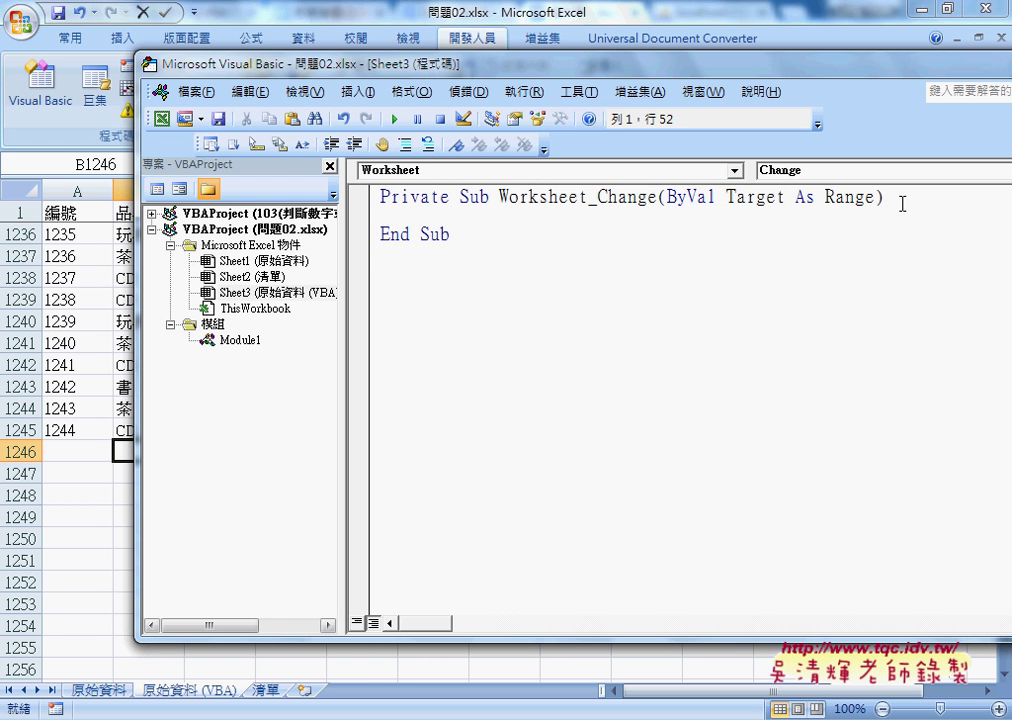
key("Return")
key("Tab")
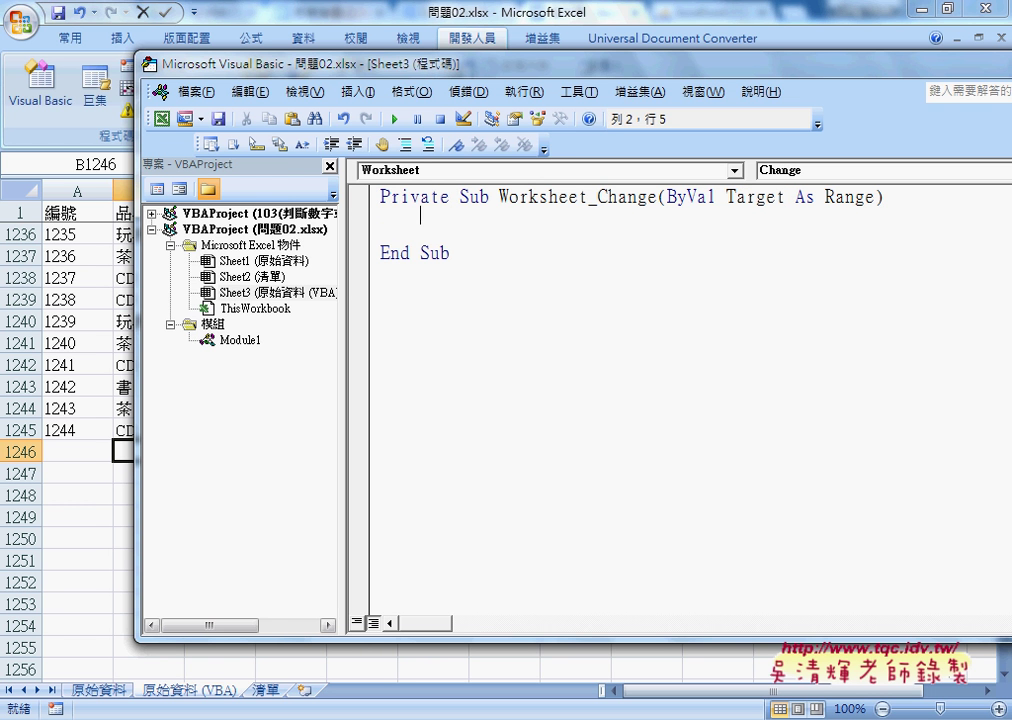
type("ㄈ")
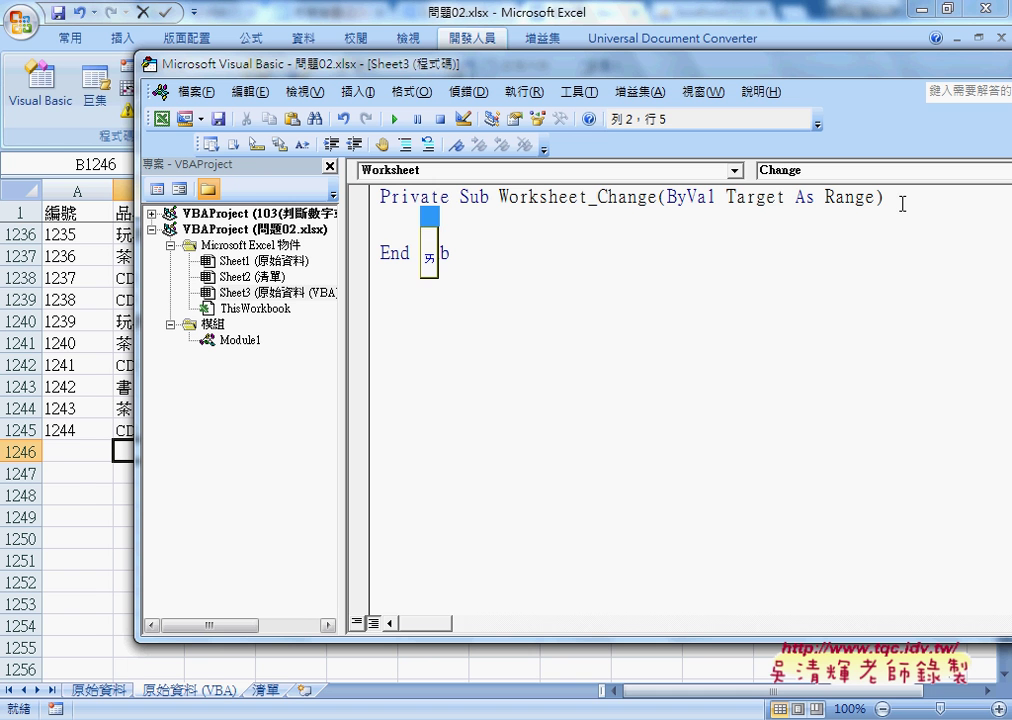
type("ㄞ")
key("Escape")
type("if ")
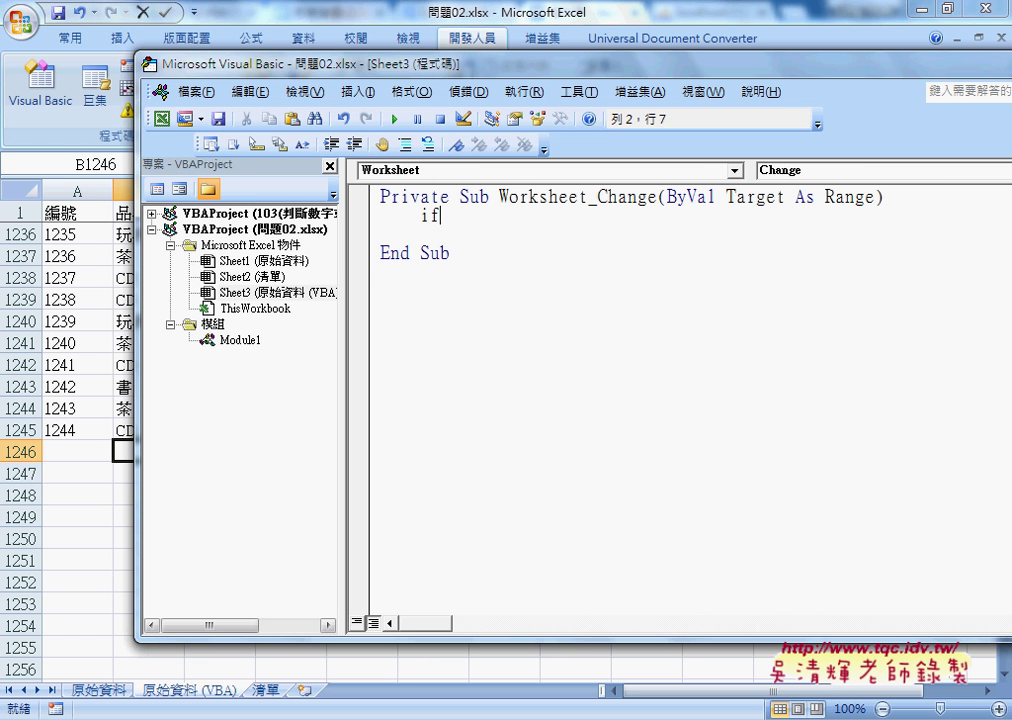
type("ta")
type("rget")
type(".")
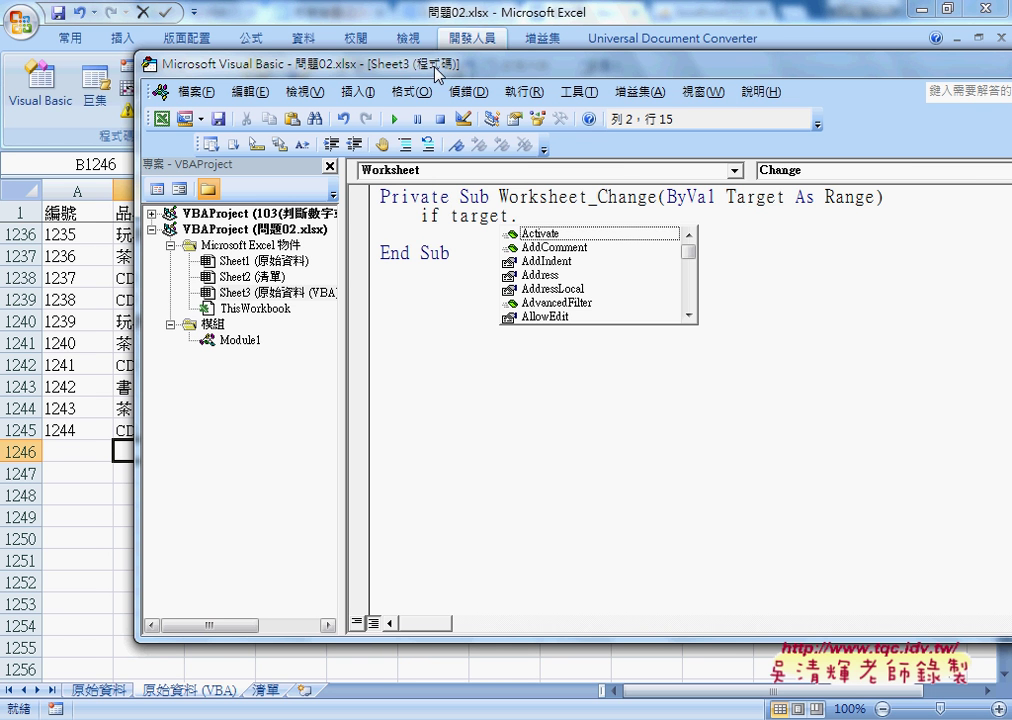
left_click_drag(438, 72, 545, 68)
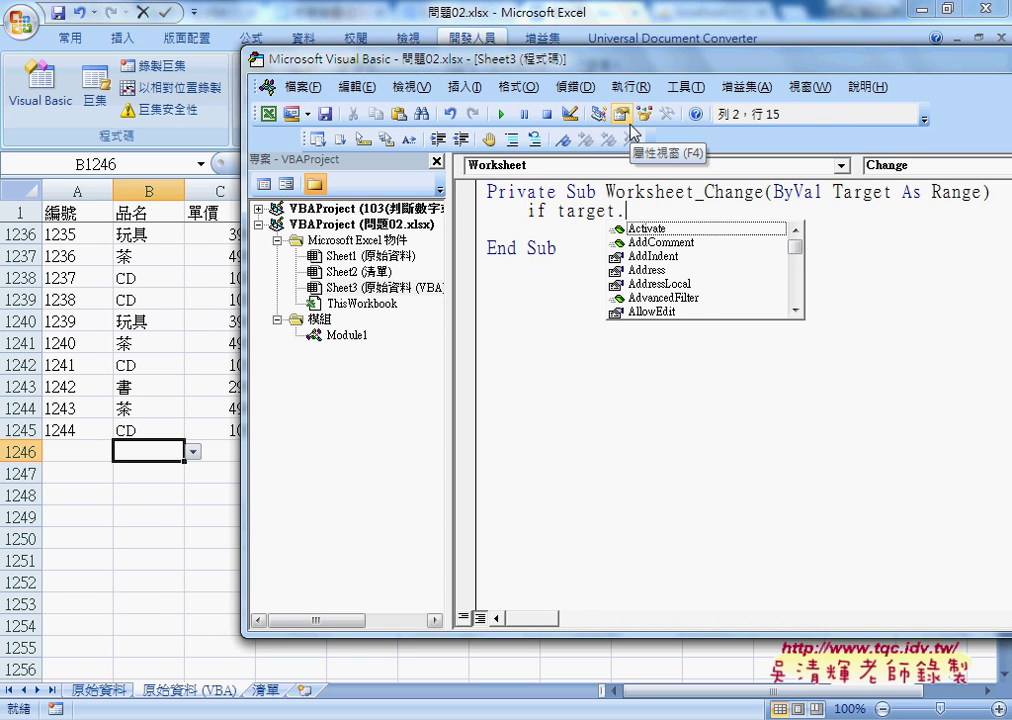
type("c")
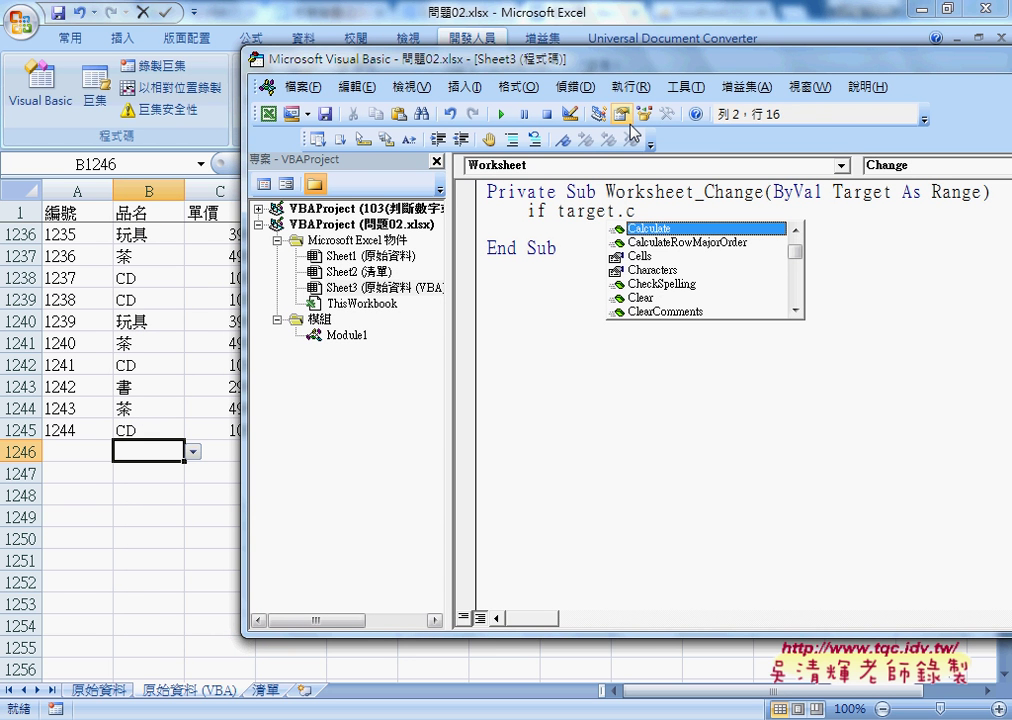
type("olumn")
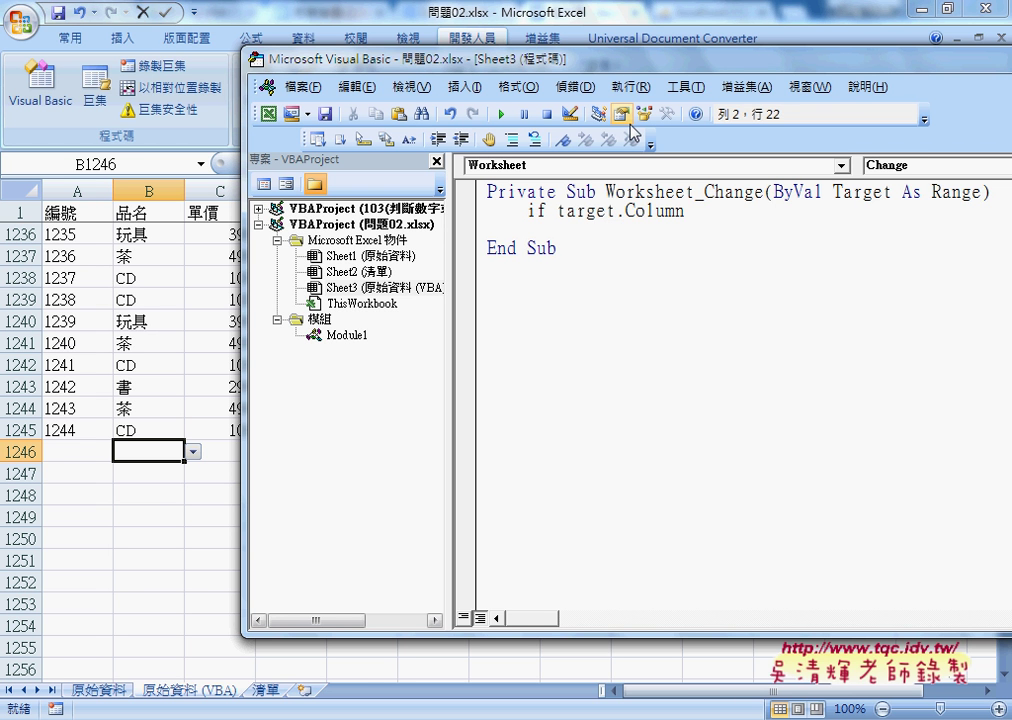
type(" =2")
- Finish the condition with Then and add Else and End If lines
type("the")
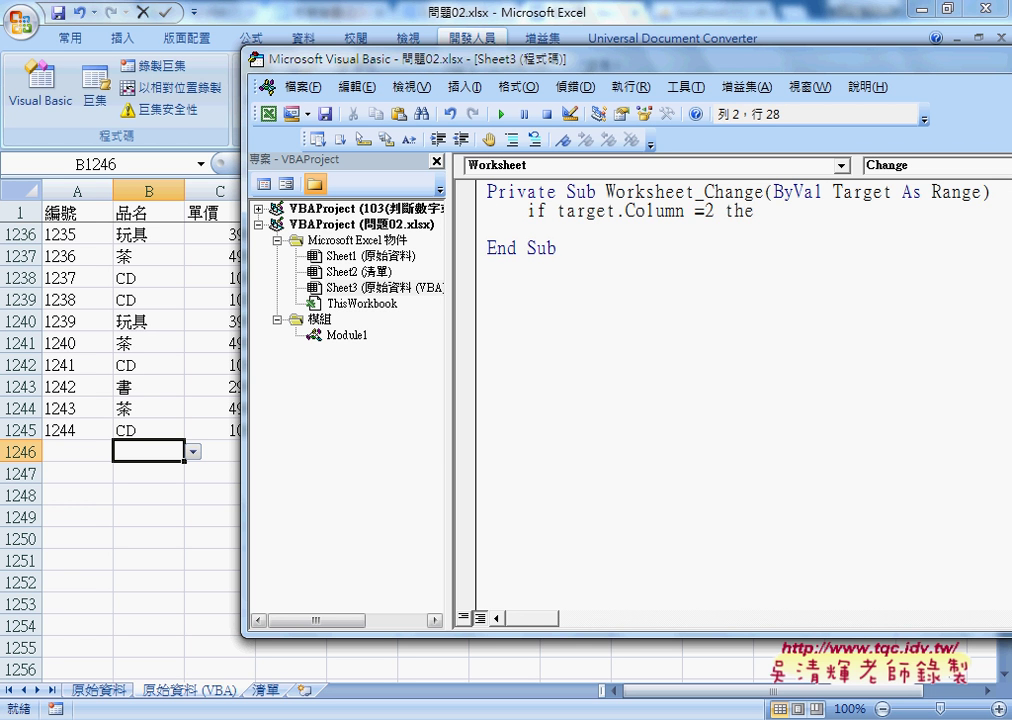
type("n")
key("Return")
key("Return")
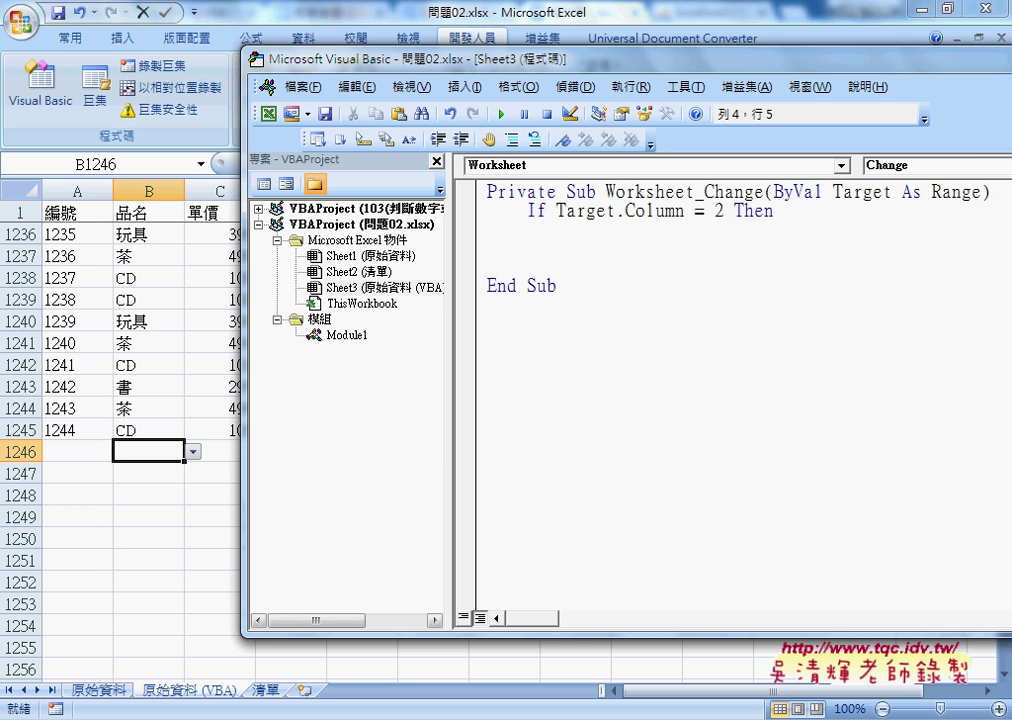
type("ek")
key("BackSpace")
type("l")
type("se")
key("Return")
key("Return")
type("e")
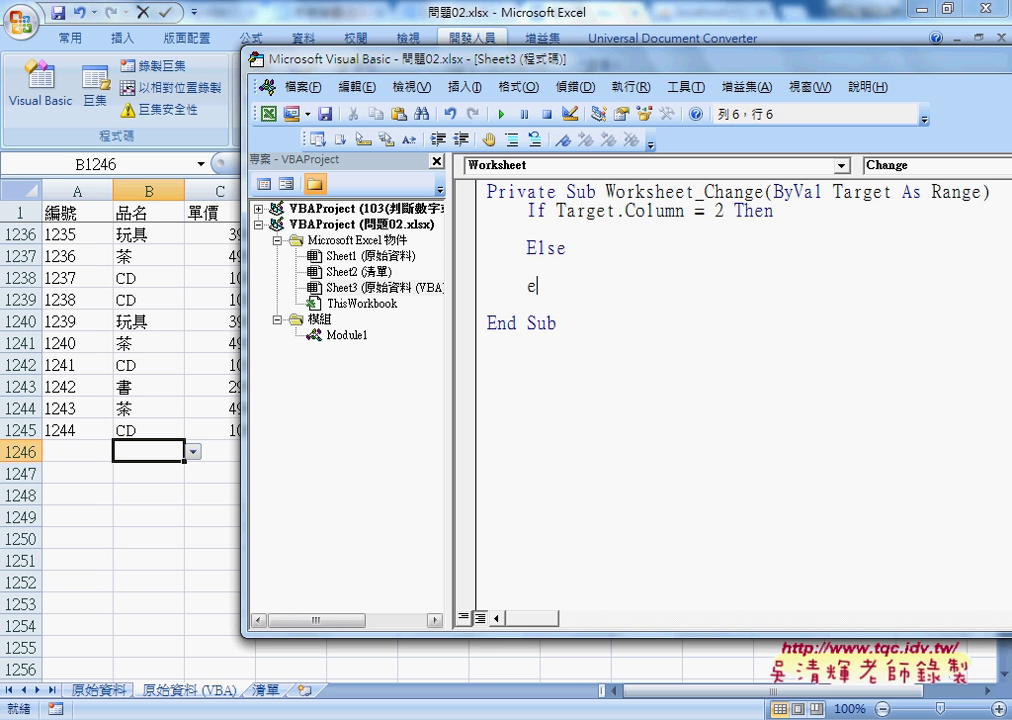
type("n")
type("d i")
type("f")
- Move to the blank line under the If statement and indent it
key("Up")
left_click_drag(555, 211, 725, 213)
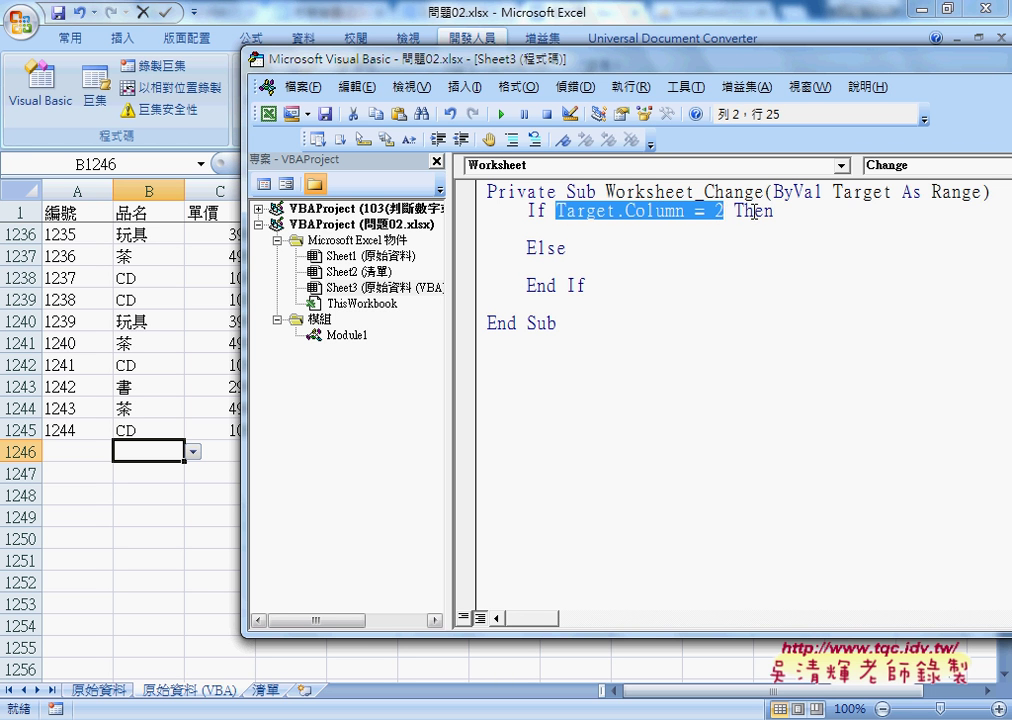
left_click(746, 212)
left_click(702, 228)
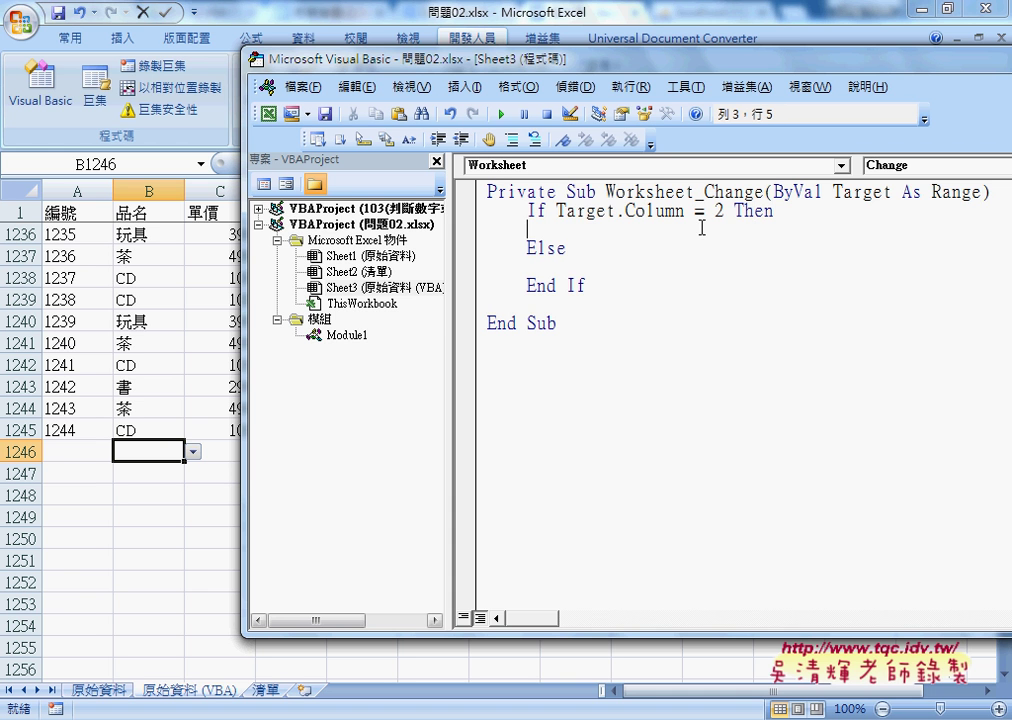
key("Tab")
- Write Cells(Target.Row, "A") = Target.Row + 1 inside the column-2 If branch
type("cell")
type("s(")
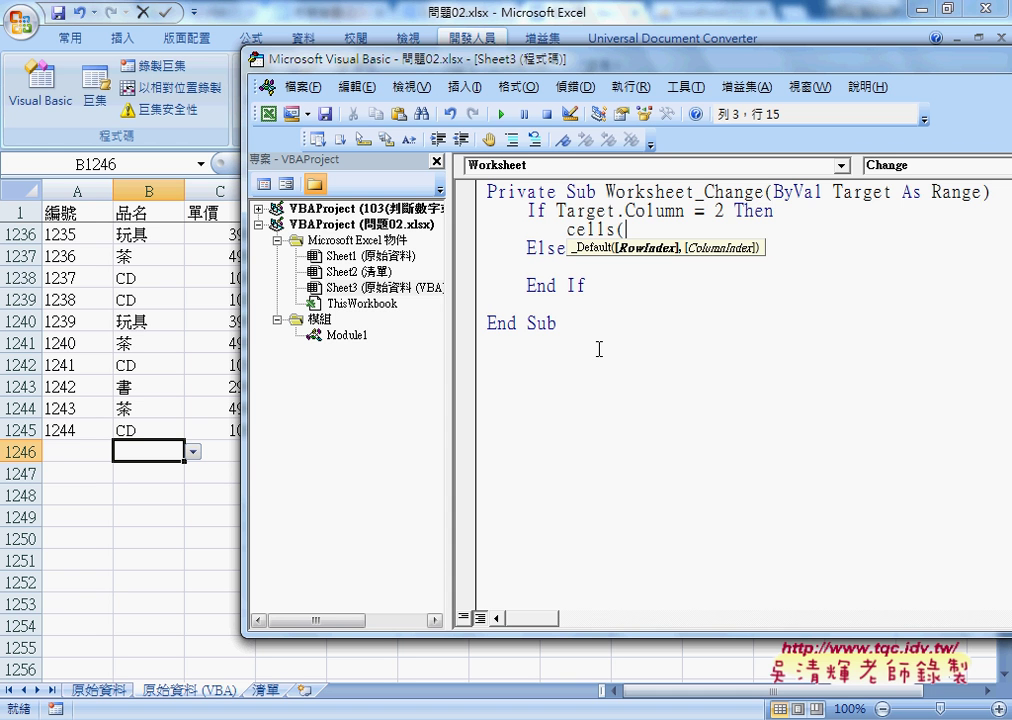
type("t")
type("arg")
type("et.")
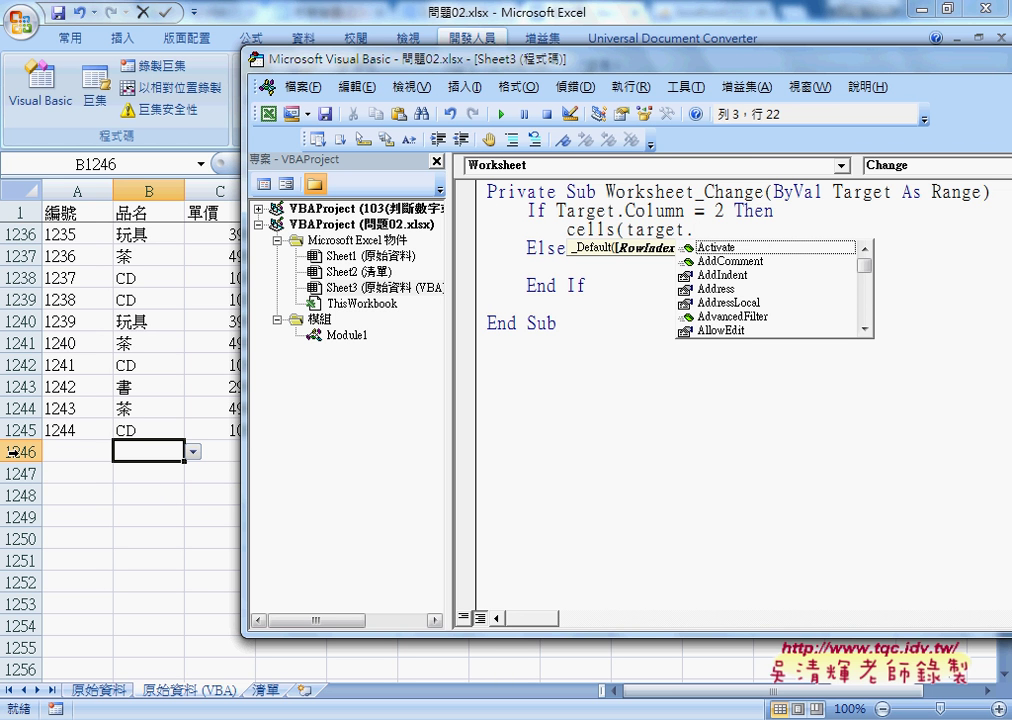
type("row")
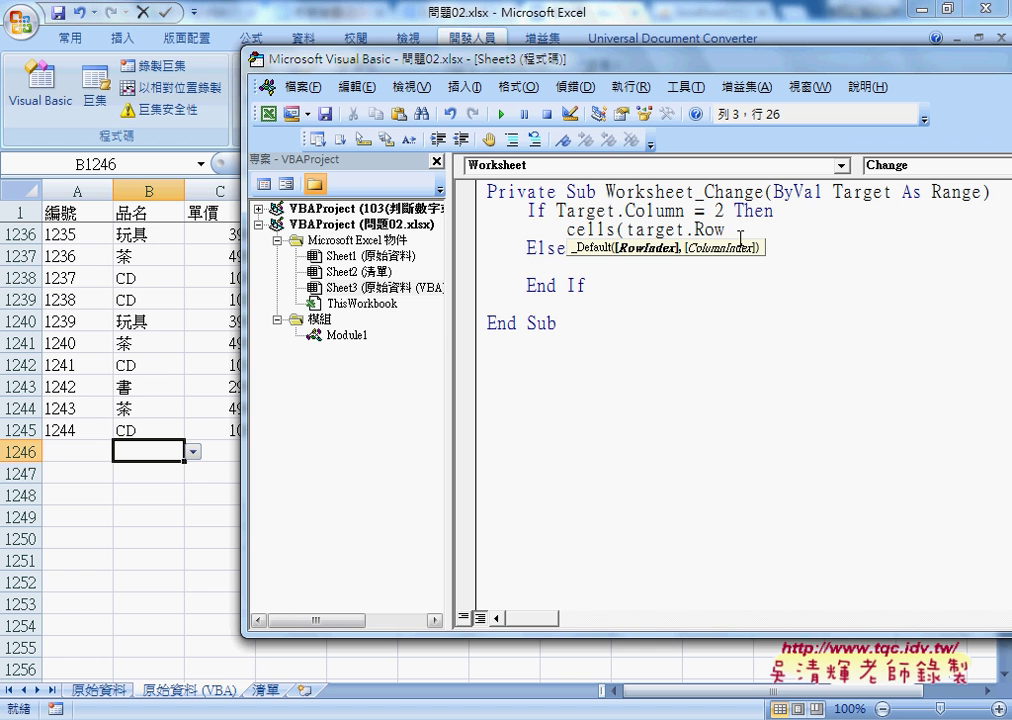
type(",\"")
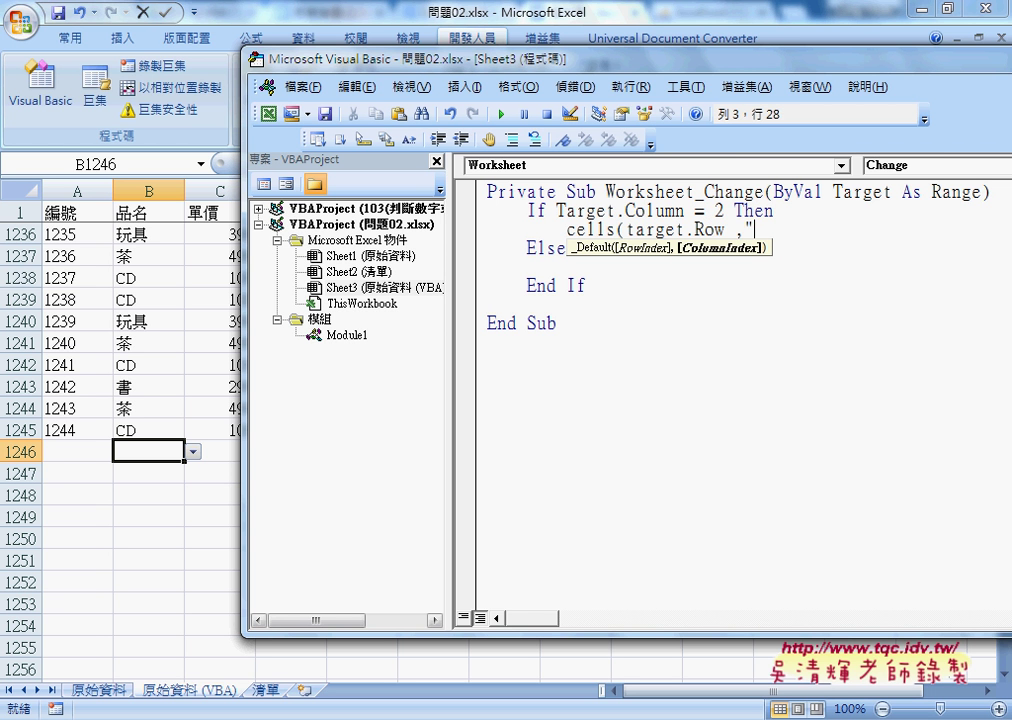
type("A\"")
type(")=")
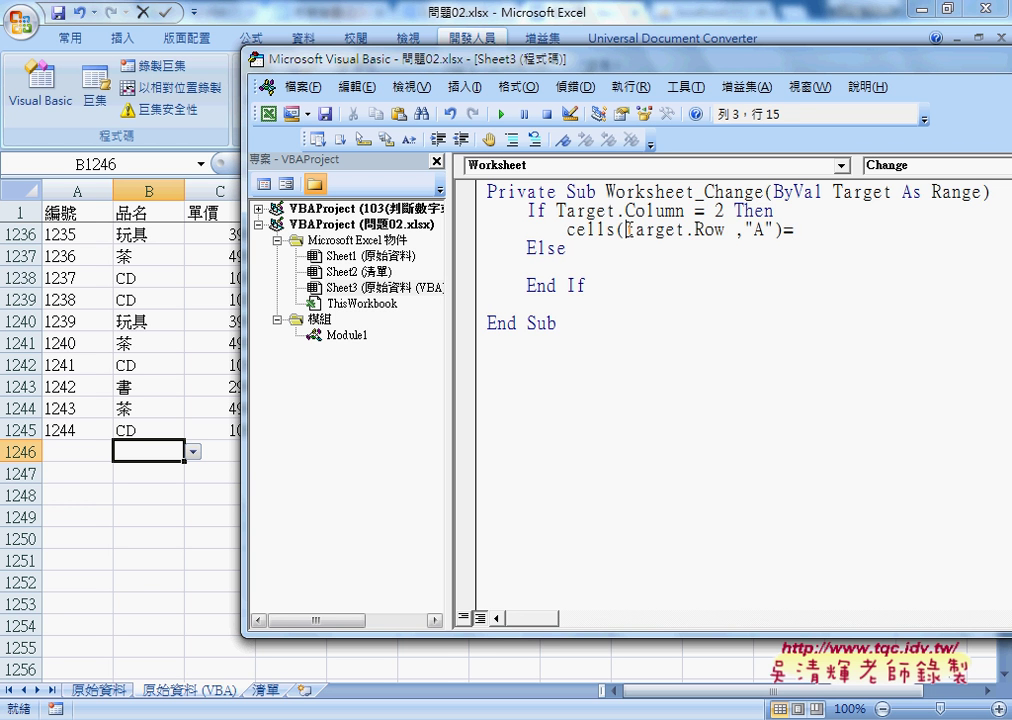
mouse_move(626, 231)
left_mouse_down()
mouse_move(809, 241)
mouse_move(798, 236)
left_mouse_up()
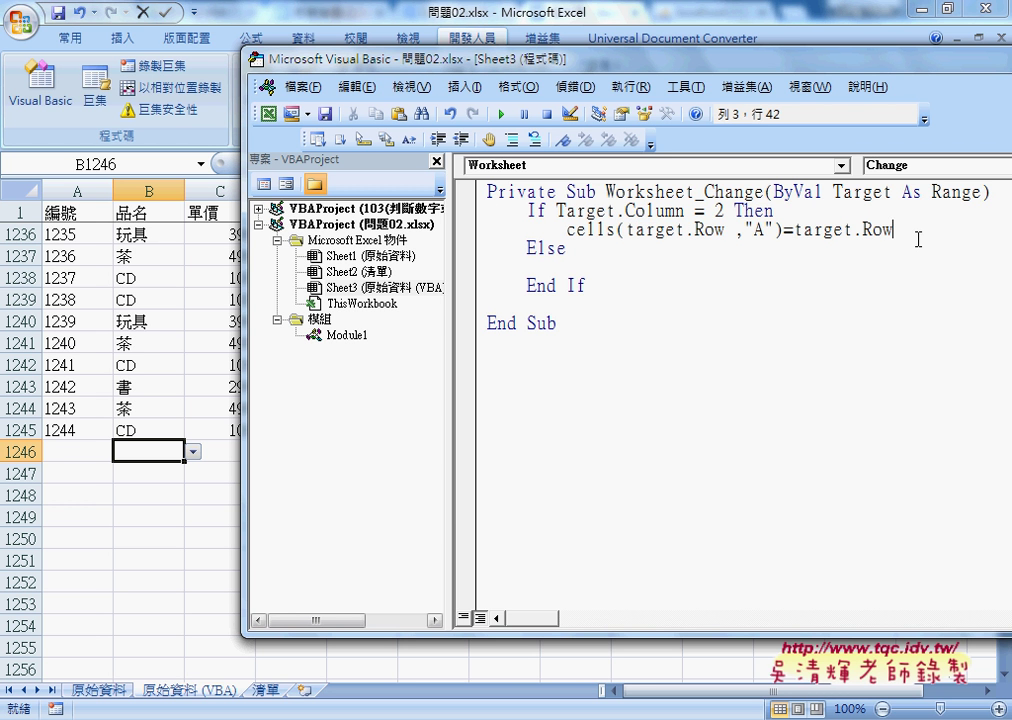
type("+1")
left_click(888, 347)
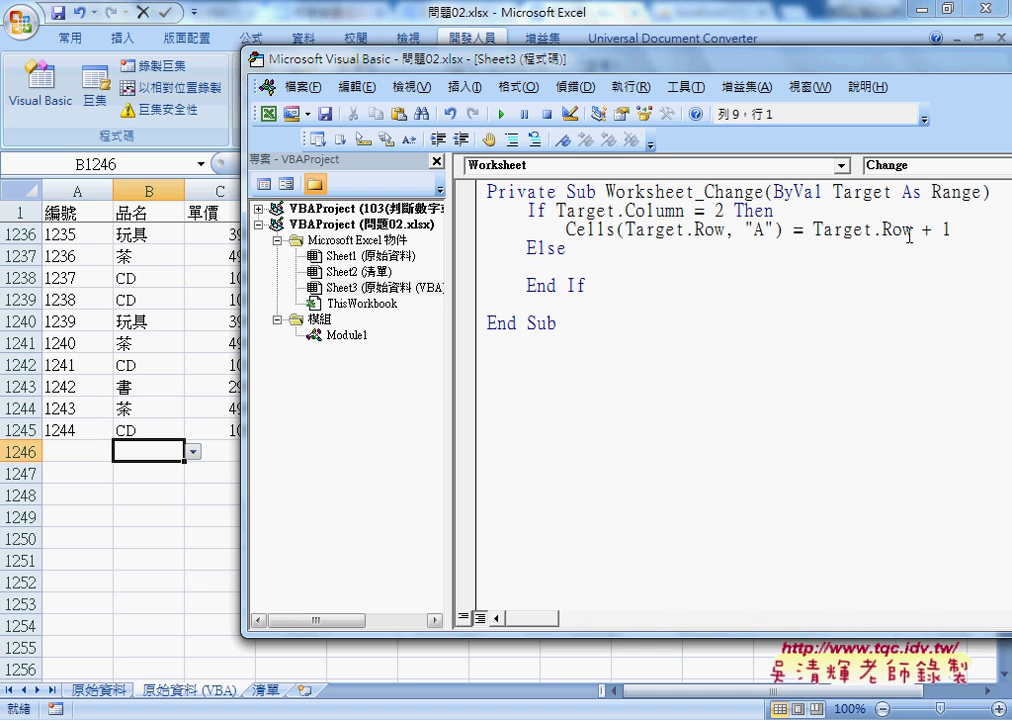
left_click(808, 216)
left_click_drag(468, 230, 468, 253)
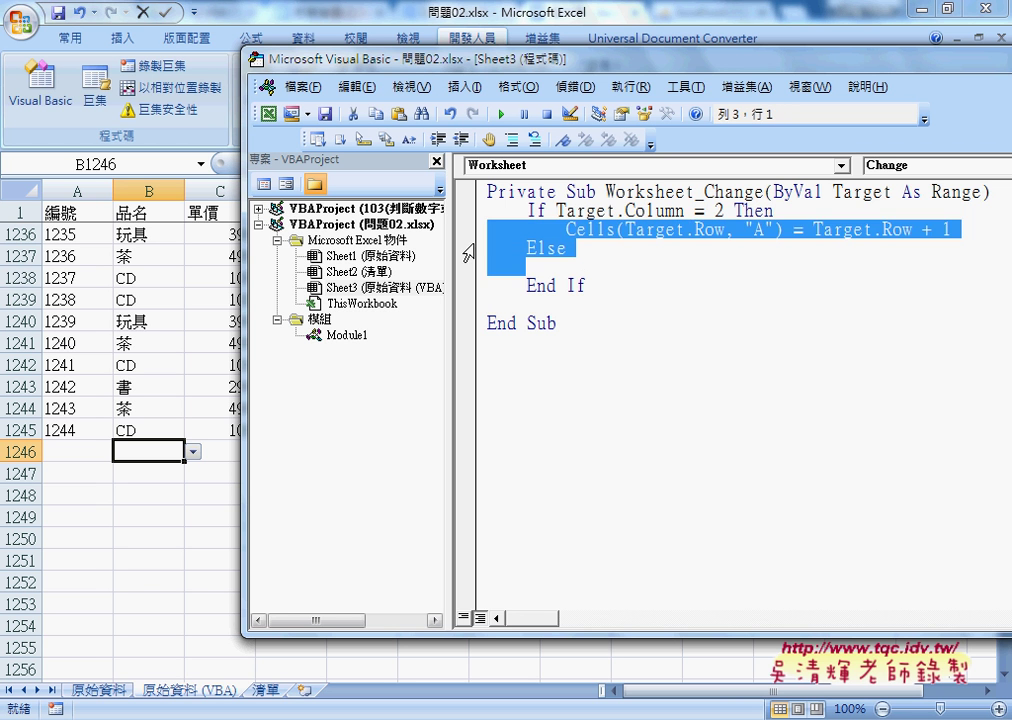
- Delete the empty Else line and put a breakpoint on If Target.Column = 2 Then
left_click(575, 250)
left_click(468, 249)
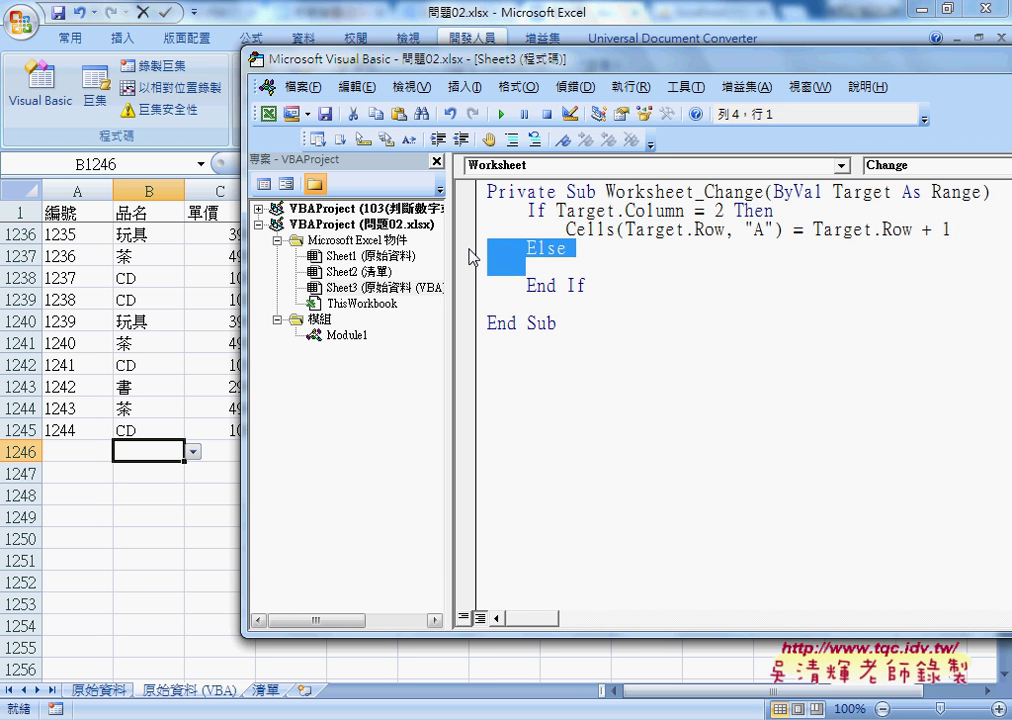
key("Delete")
key("Delete")
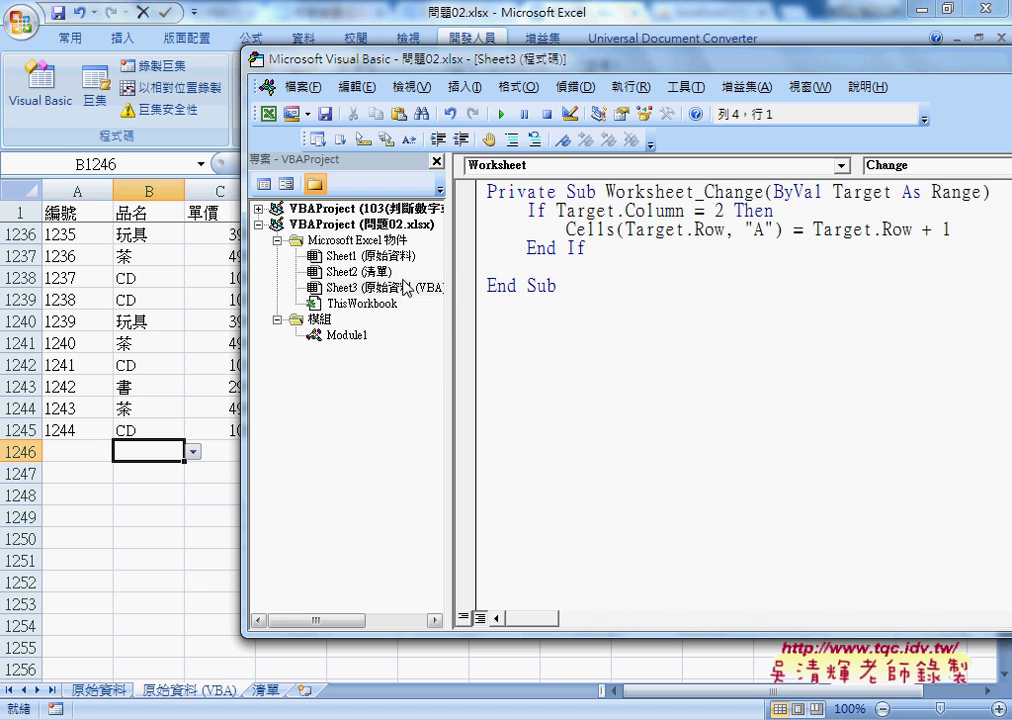
left_click(367, 288)
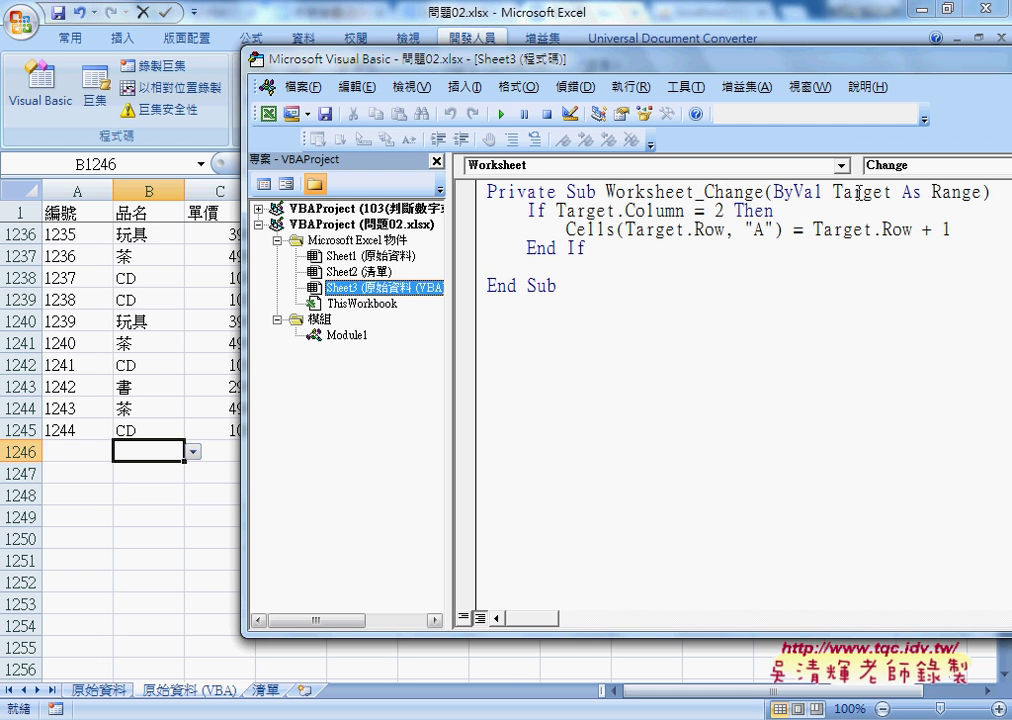
left_click(466, 211)
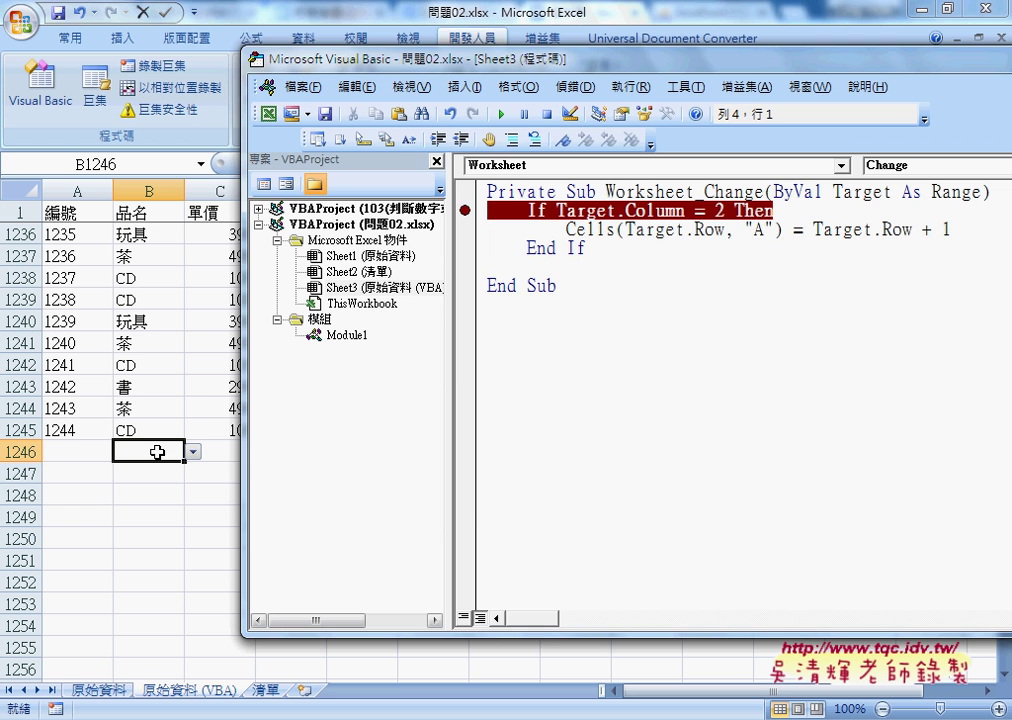
- Pick 玩具 from B1246's dropdown so the handler stops at the If Target.Column breakpoint
left_click(157, 452)
left_click(192, 452)
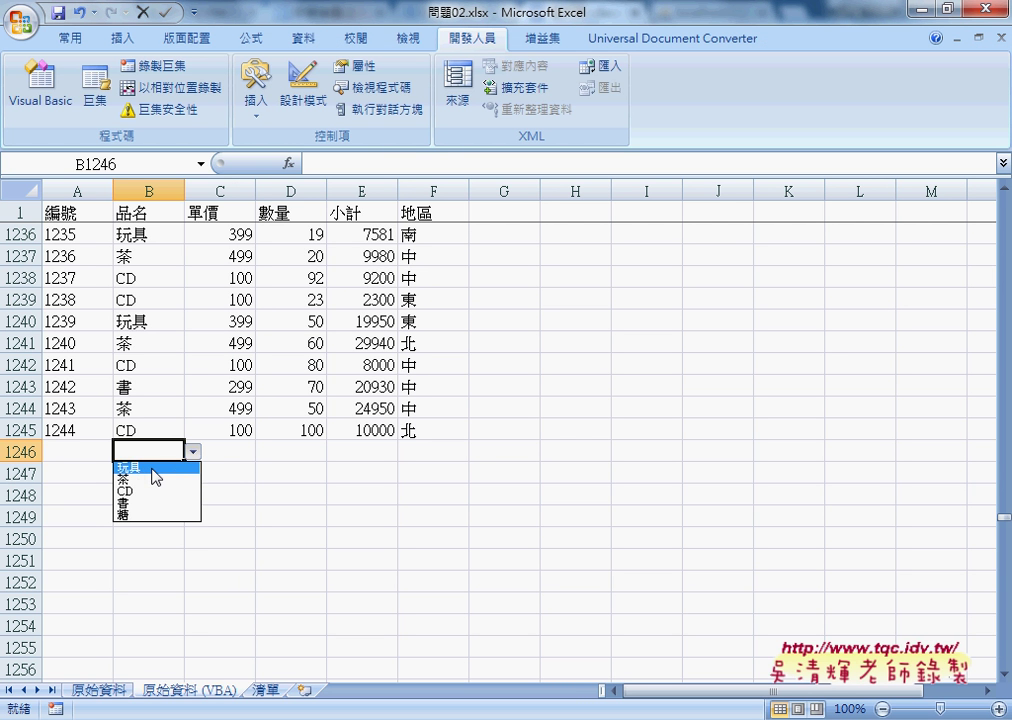
left_click(152, 468)
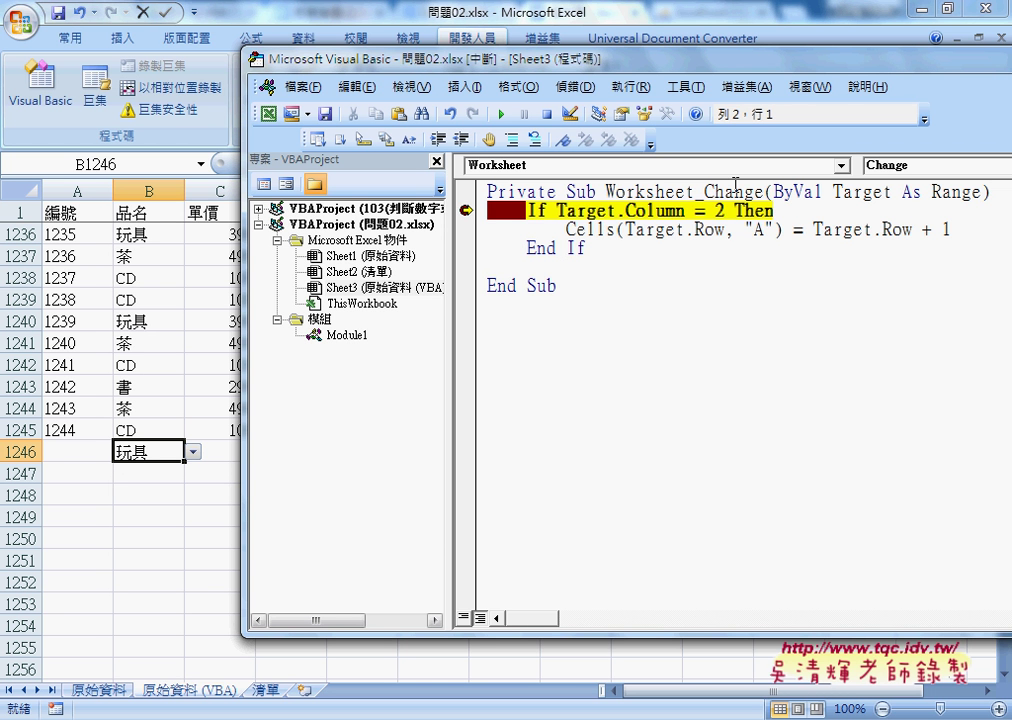
- Correct the serial formula from Target.Row + 1 to Target.Row - 1 and step it so A1246 shows 1245
mouse_move(652, 211)
key("F8")
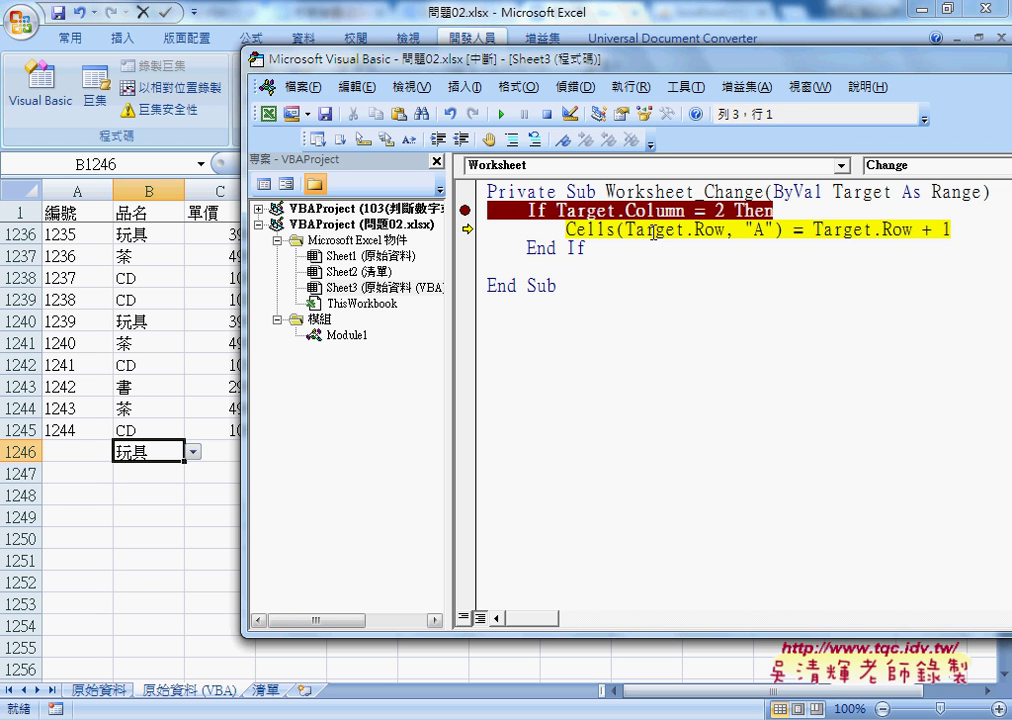
mouse_move(652, 232)
mouse_move(866, 232)
left_click_drag(922, 232, 929, 236)
type("-")
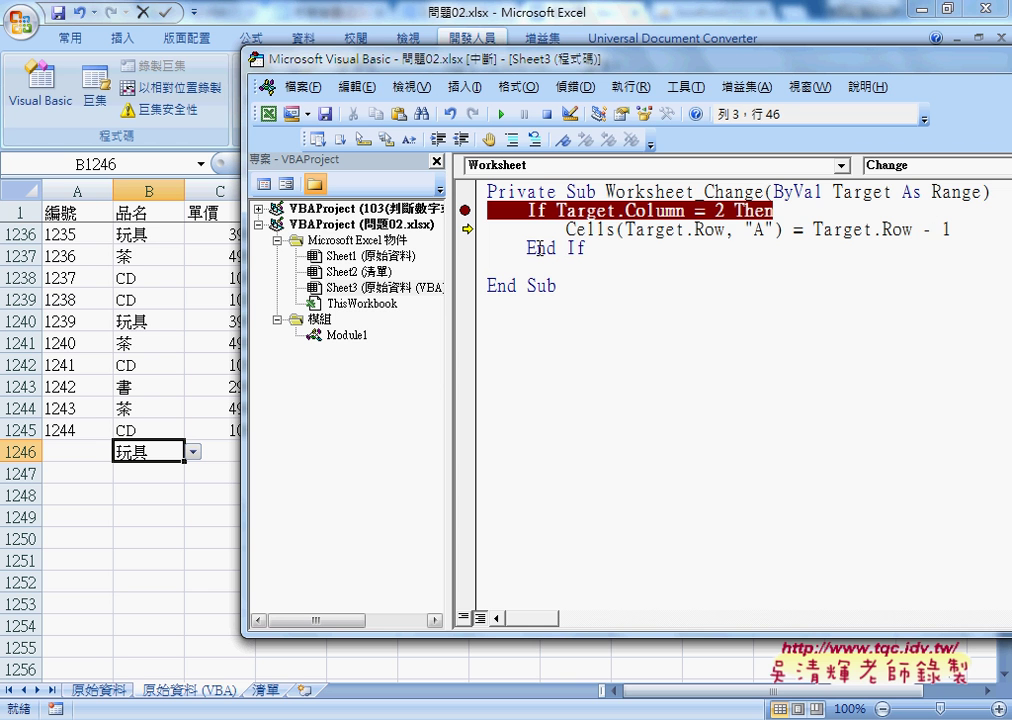
left_click(732, 230)
key("F8")
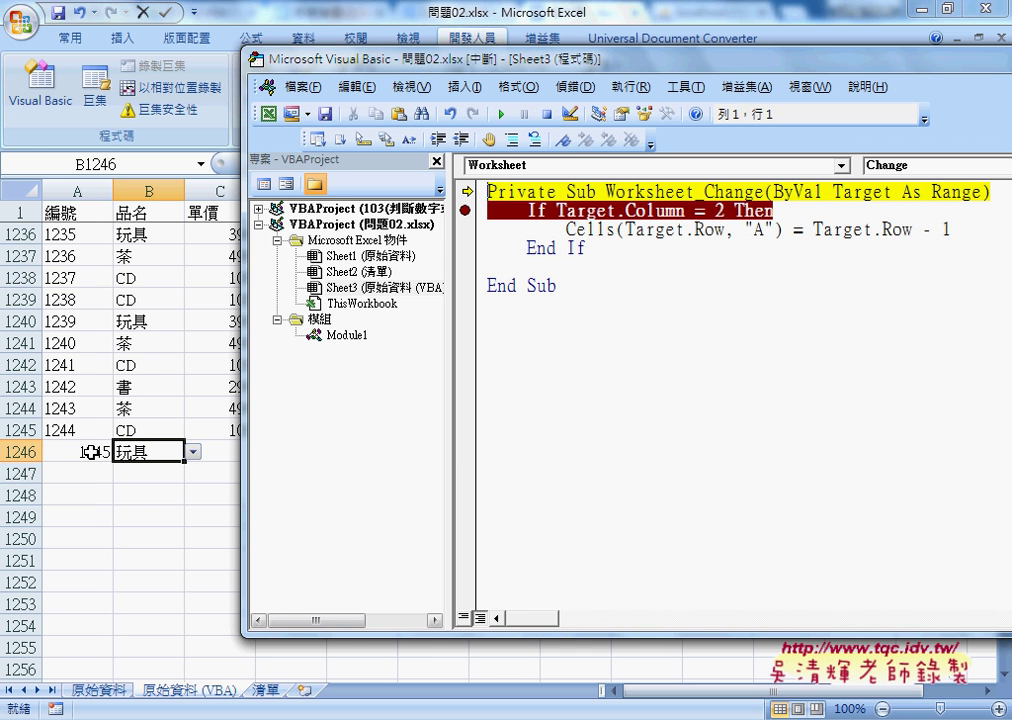
- Add a line under the If line reading Cells.NumberFormatLocal = "@"
left_click(792, 211)
key("Return")
key("Tab")
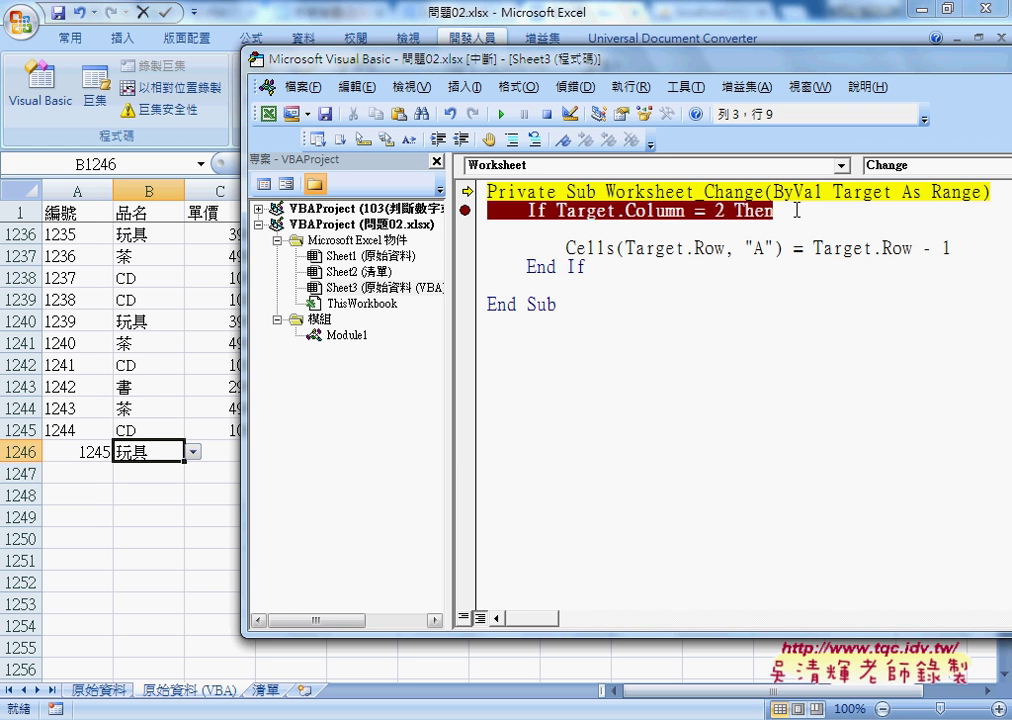
mouse_move(566, 248)
left_mouse_down()
mouse_move(602, 250)
mouse_move(596, 231)
left_mouse_up()
type(".n")
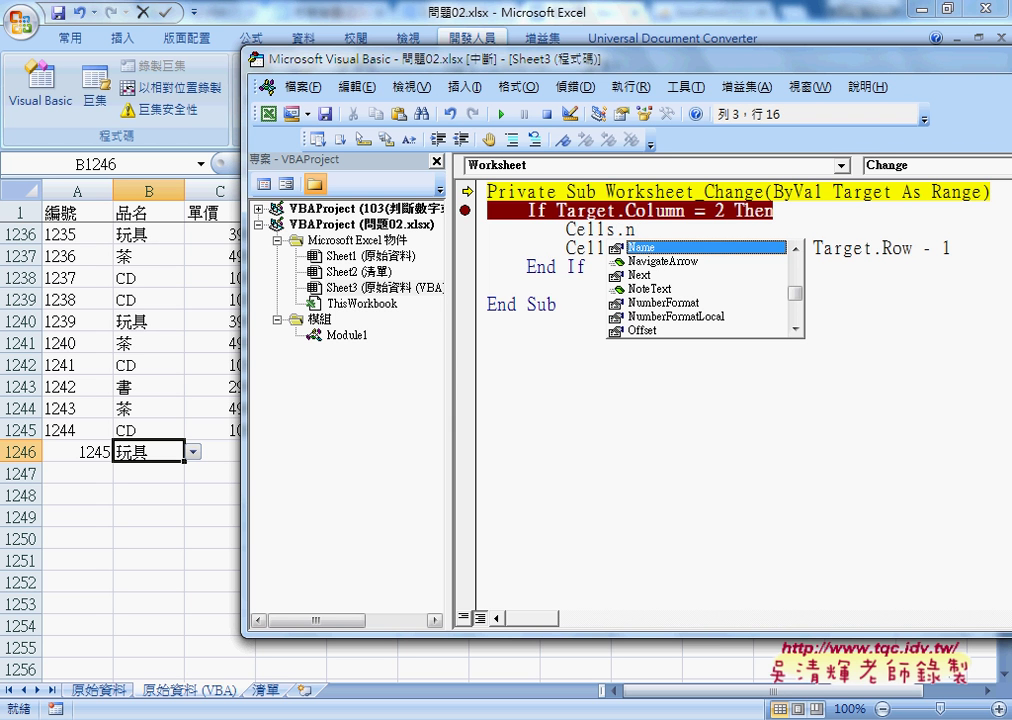
key("Down")
key("Down")
key("Down")
key("Down")
key("Down")
key("Return")
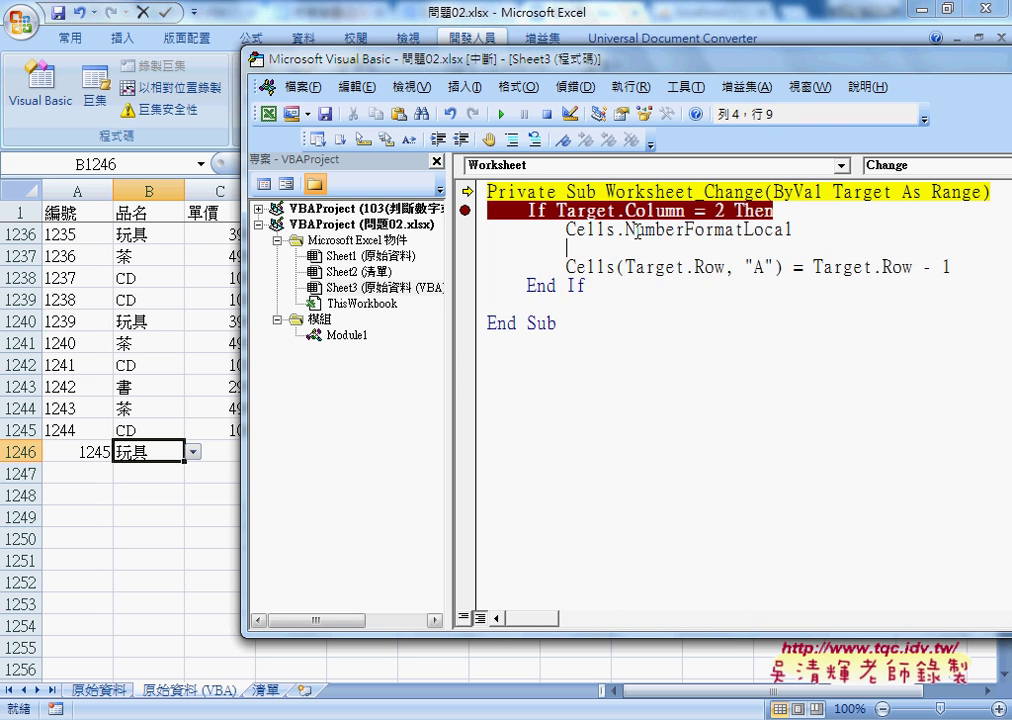
key("BackSpace")
key("BackSpace")
key("BackSpace")
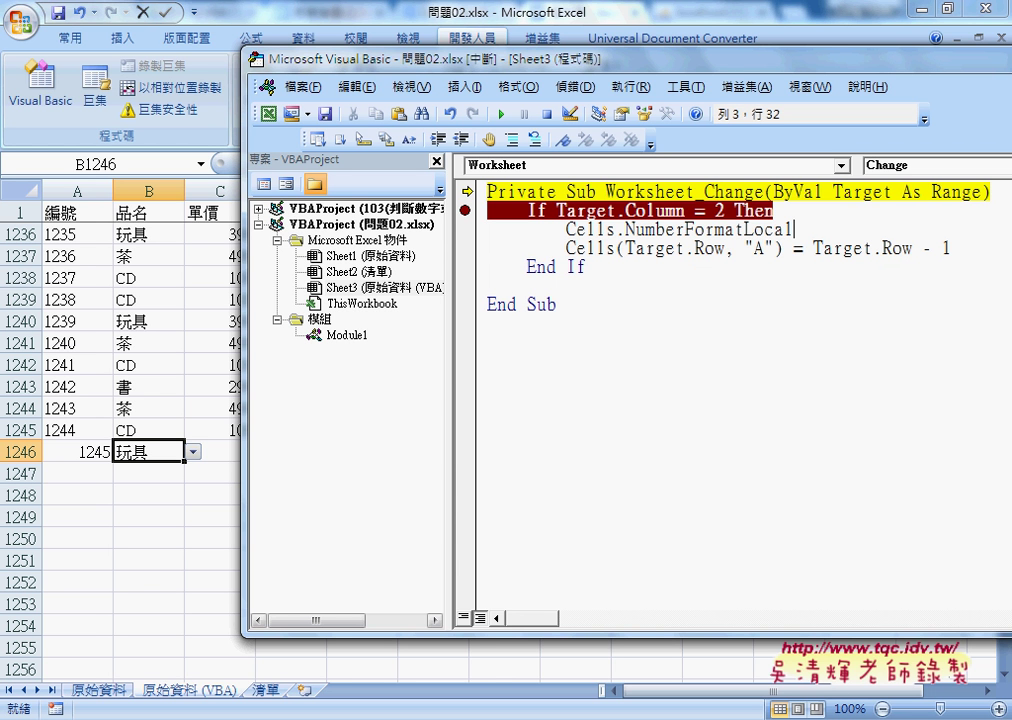
type("= \"")
type("@\"")
- Complete it as Cells(Target.Row, "A").NumberFormatLocal = "@" and step the macro to End If
left_click_drag(617, 248, 783, 250)
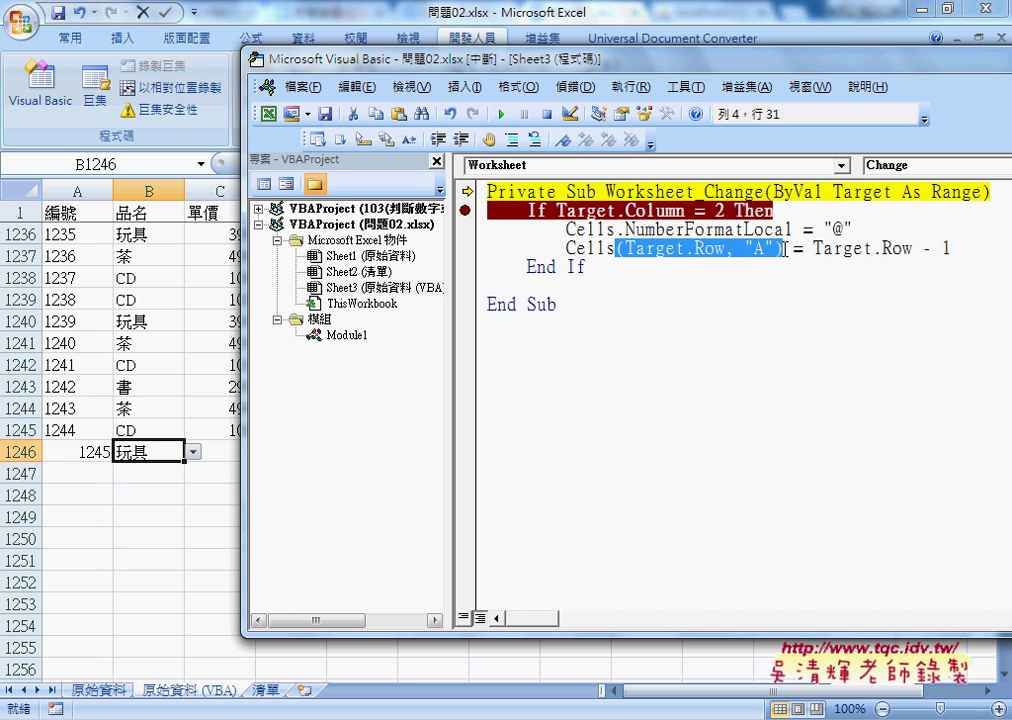
key("ctrl+c")
left_click(617, 229)
key("ctrl+v")
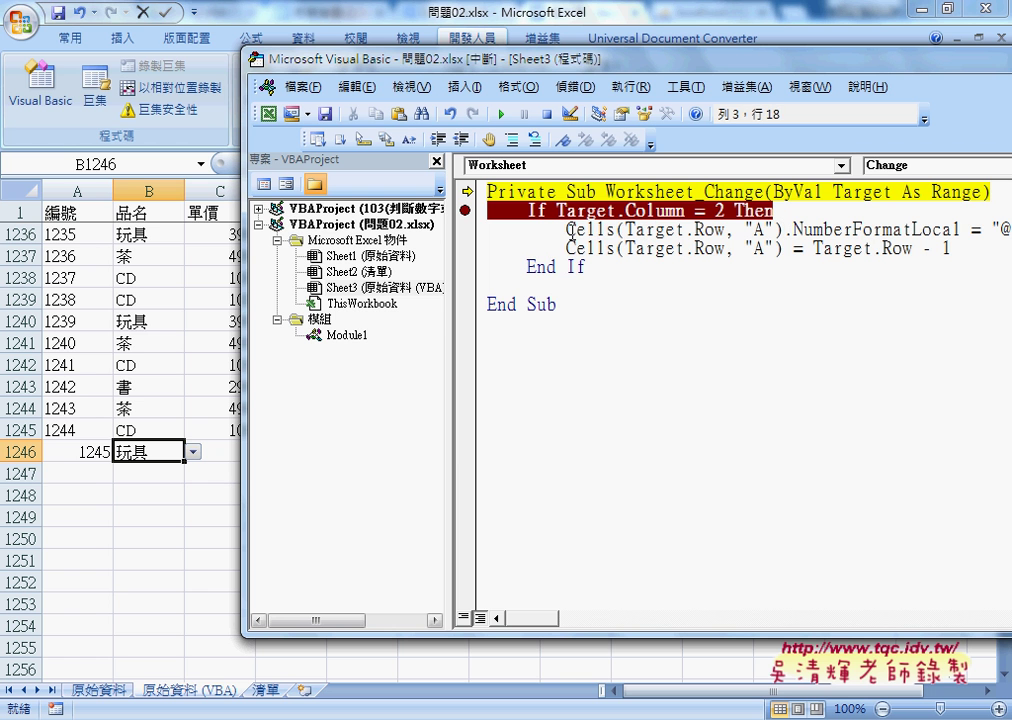
left_click_drag(567, 229, 616, 230)
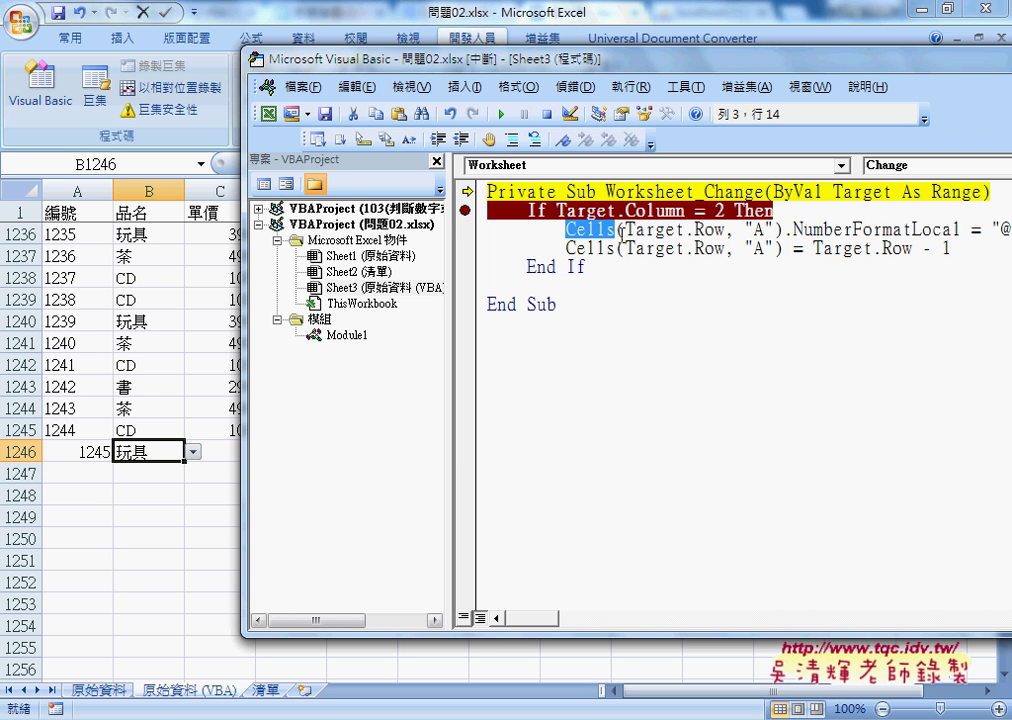
left_click(684, 248)
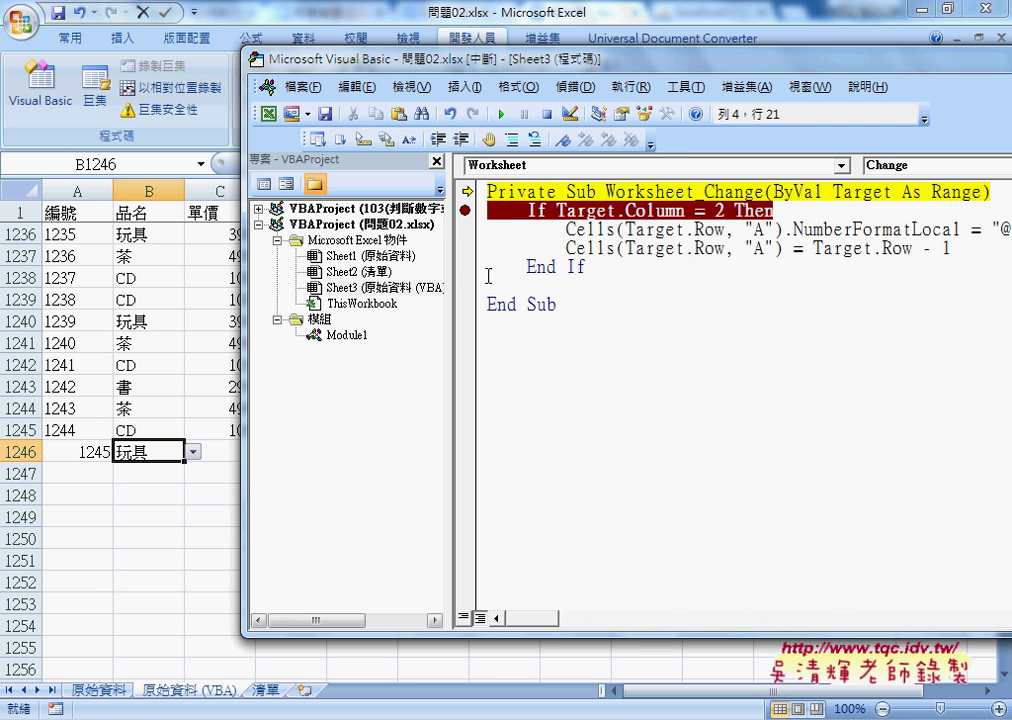
mouse_move(570, 245)
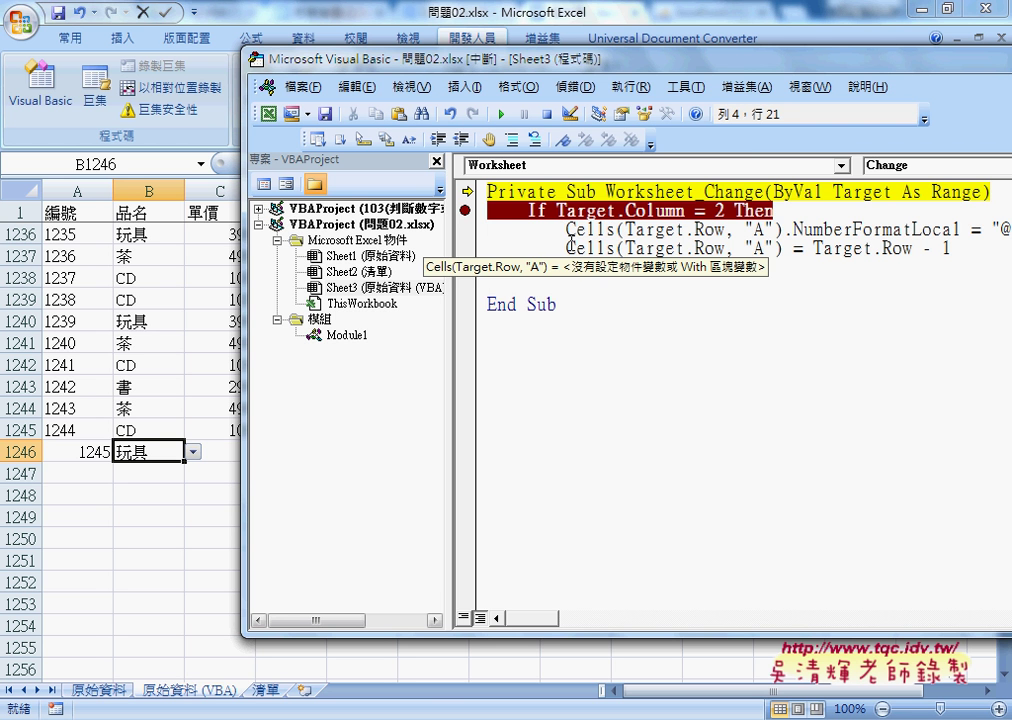
key("F8")
key("F8")
key("F8")
key("F8")
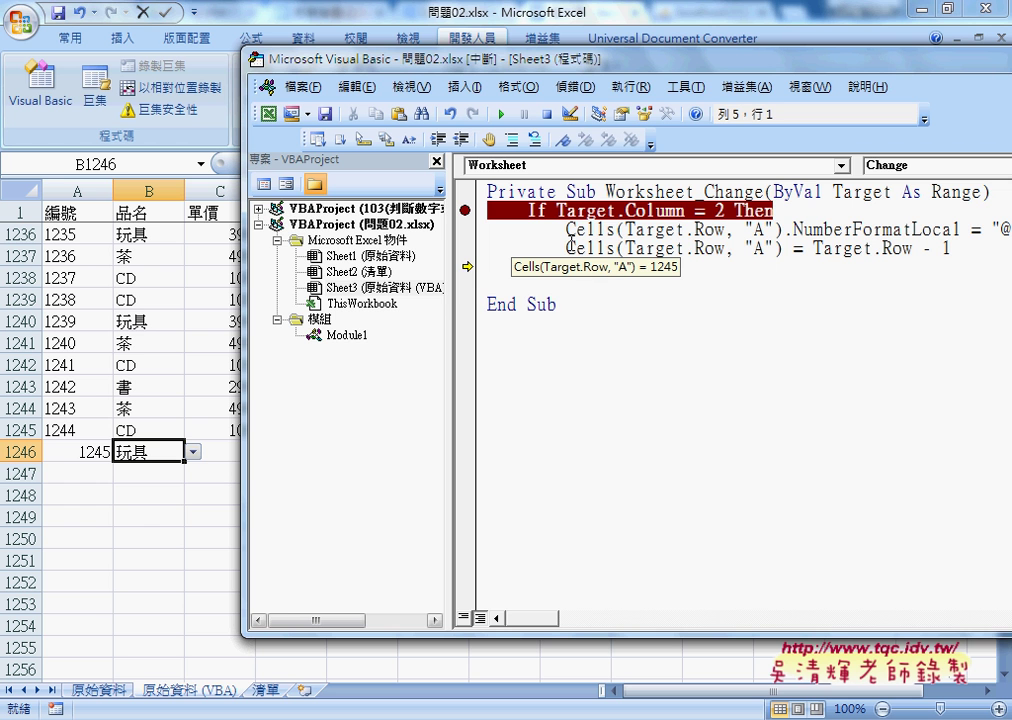
key("F8")
key("F8")
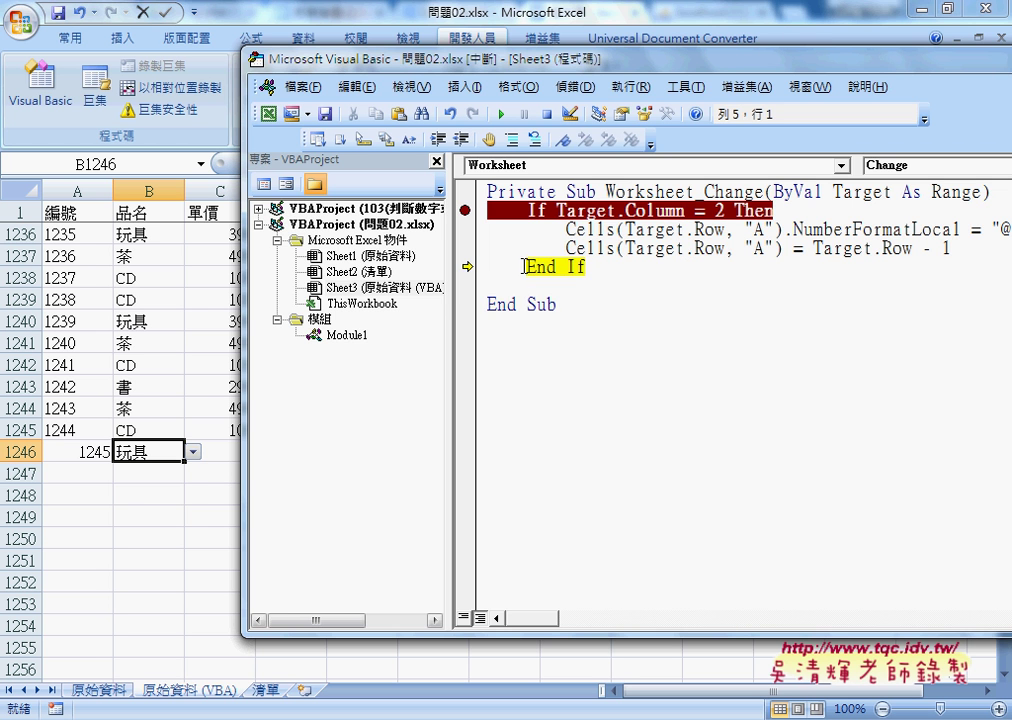
- Choose 茶 in B1247, then let the paused macro finish and return to the sheet
left_click(145, 477)
left_click(191, 475)
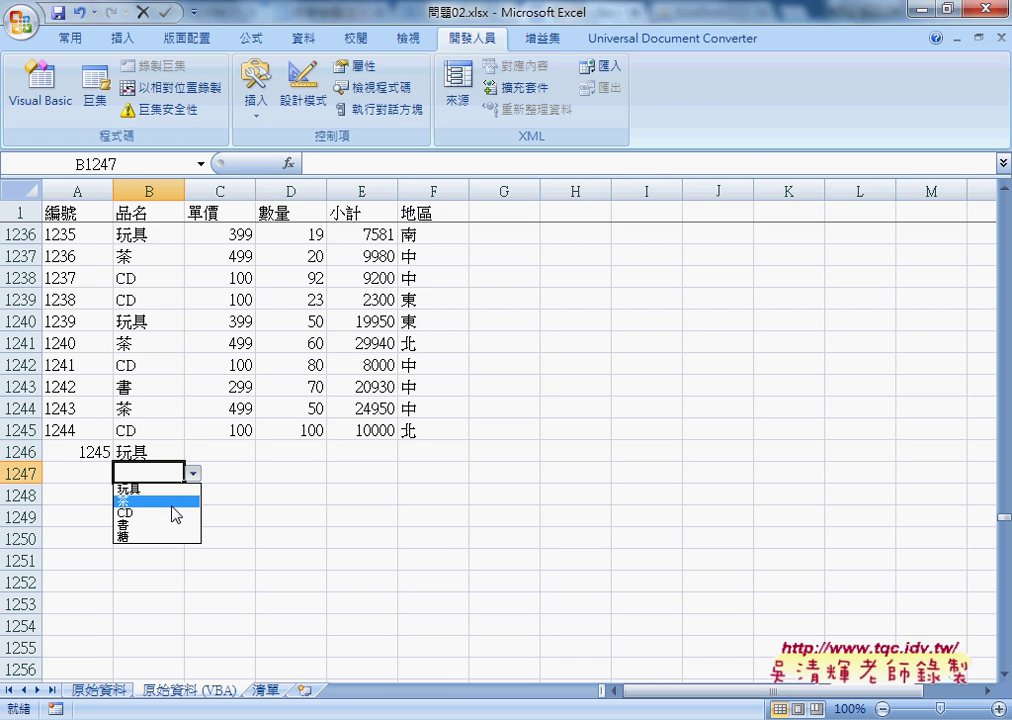
left_click(172, 500)
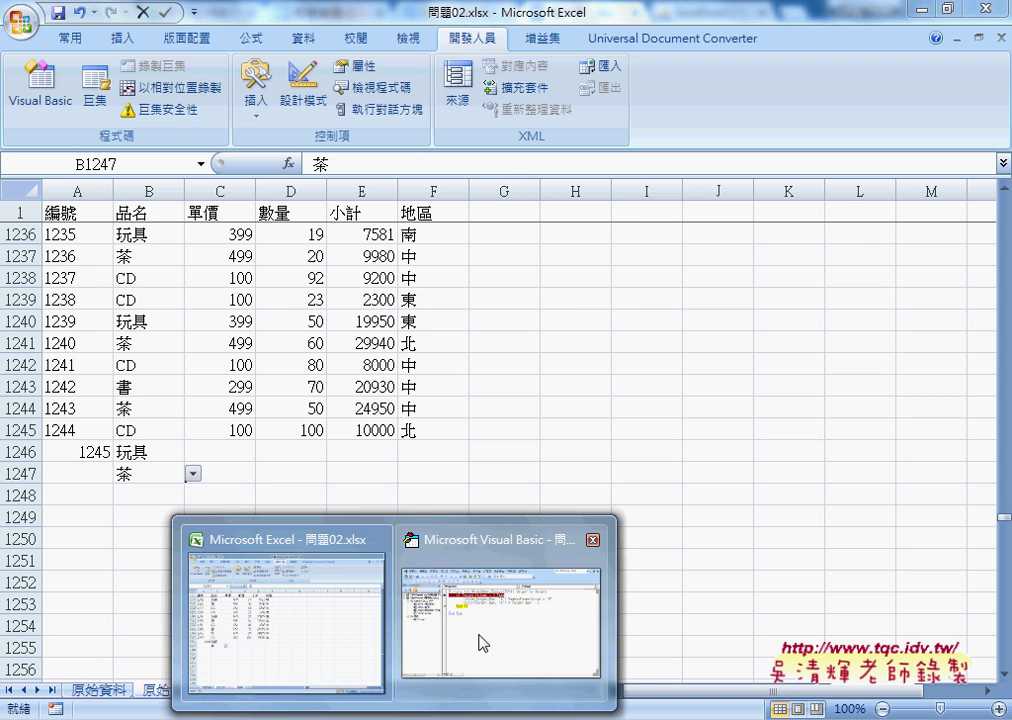
left_click(481, 641)
left_click(505, 118)
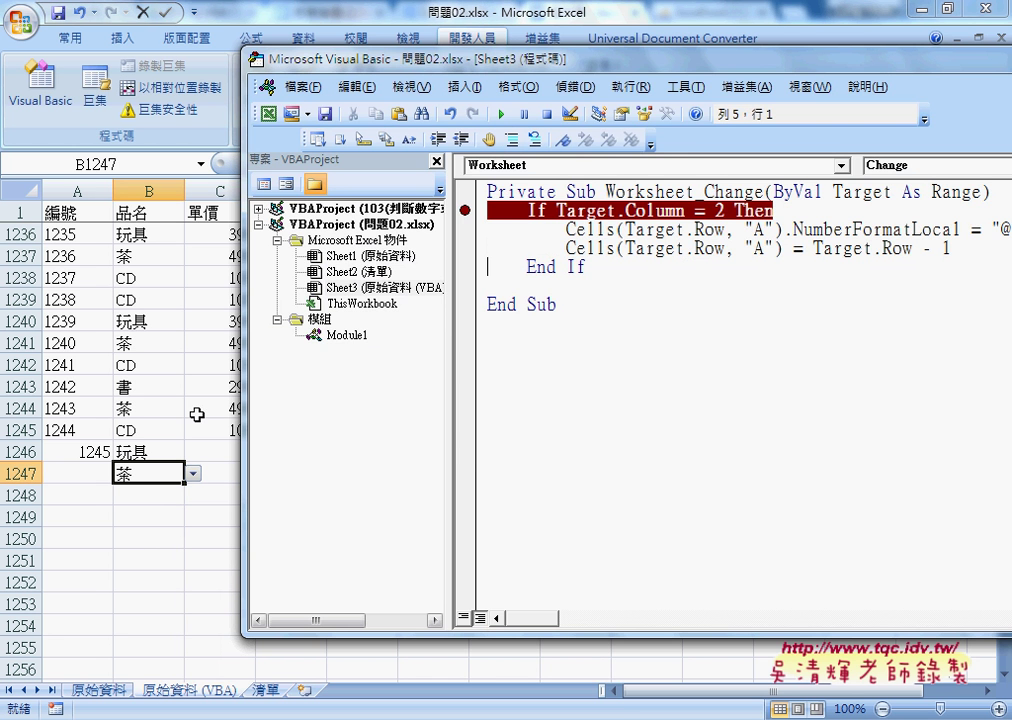
left_click(165, 476)
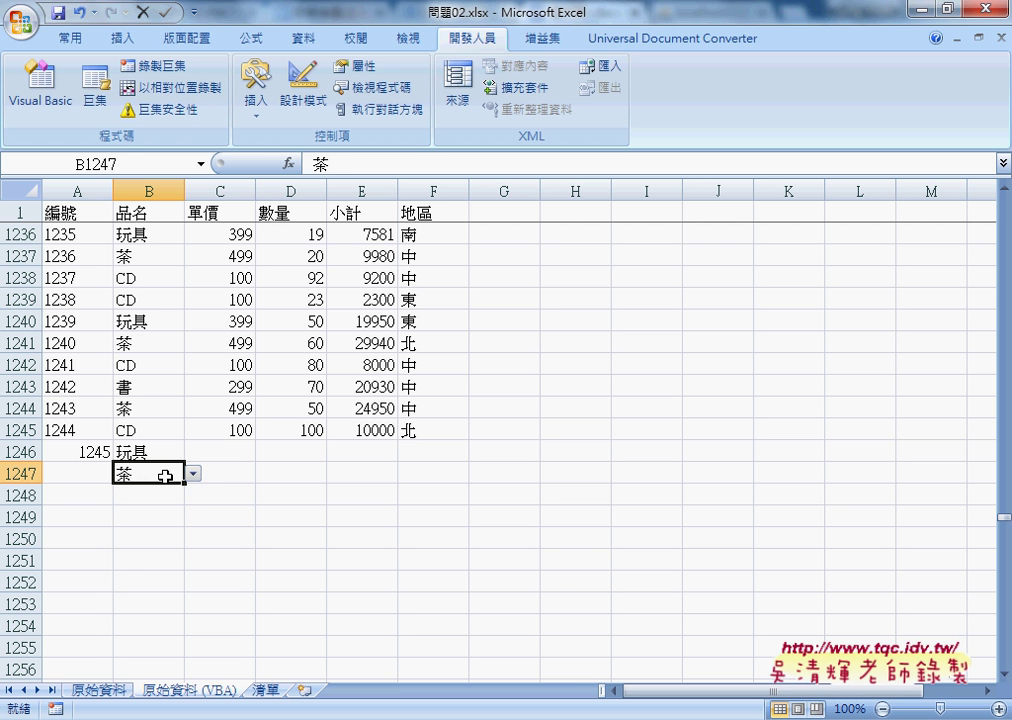
- Choose CD in B1248, step until A1248 gets 1247, then clear the breakpoint and reset
left_click(158, 493)
left_click(193, 495)
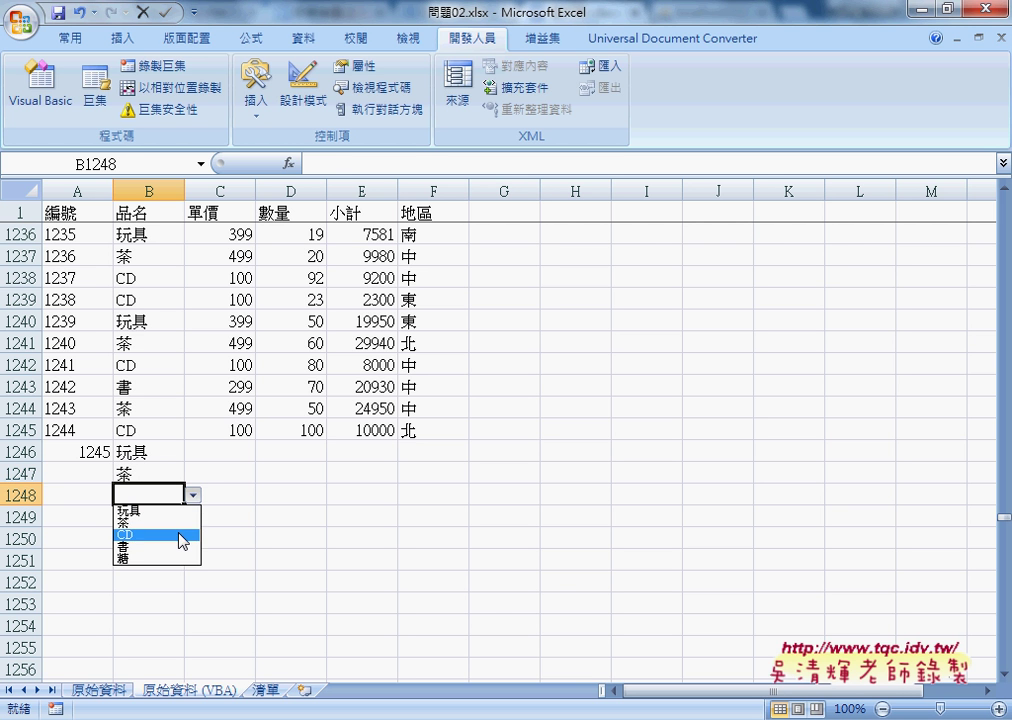
left_click(180, 536)
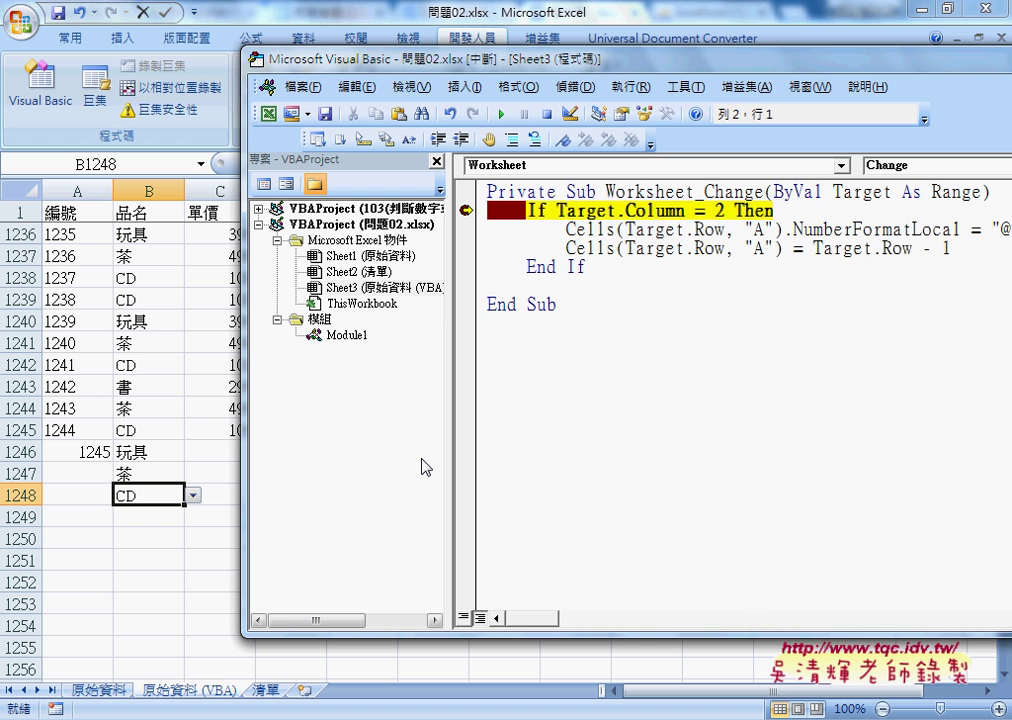
key("F8")
key("F8")
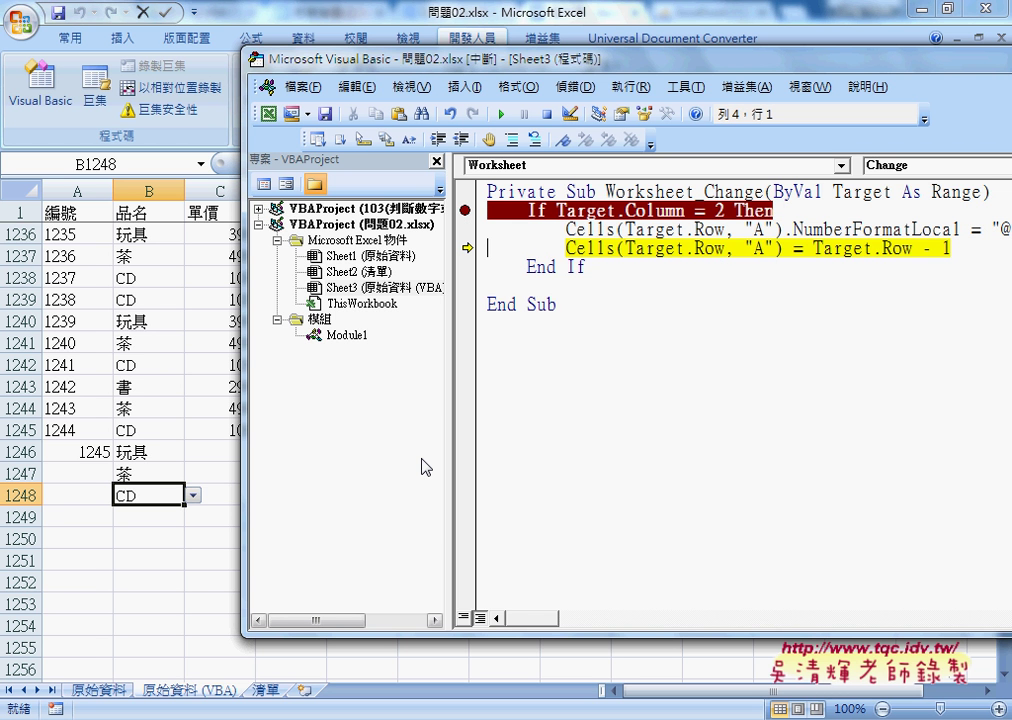
key("F8")
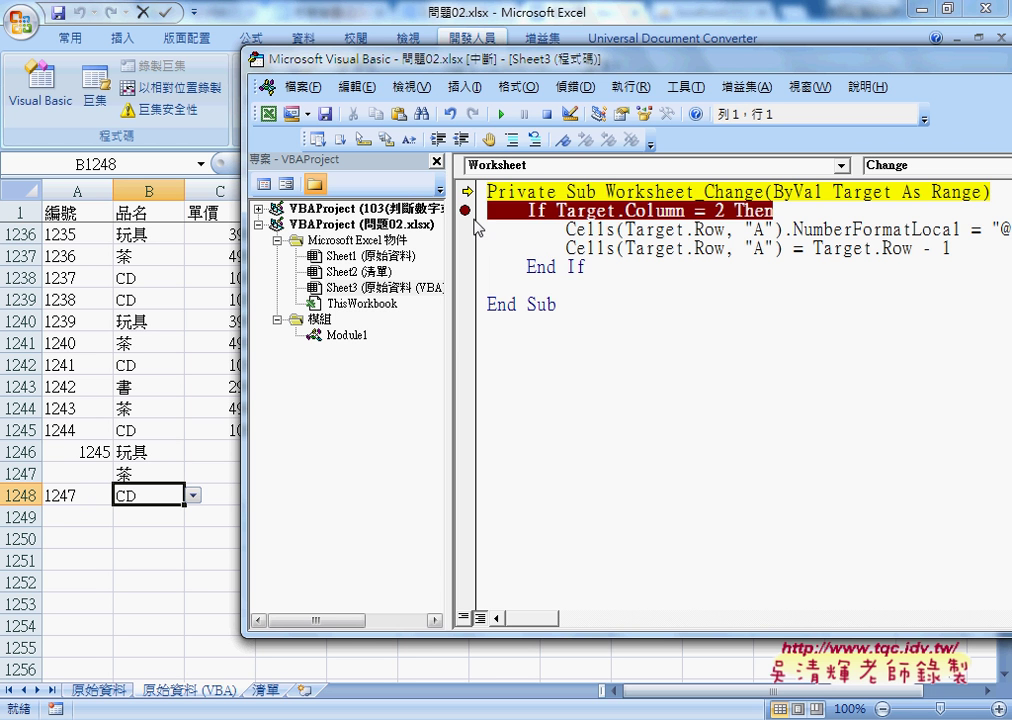
left_click(489, 140)
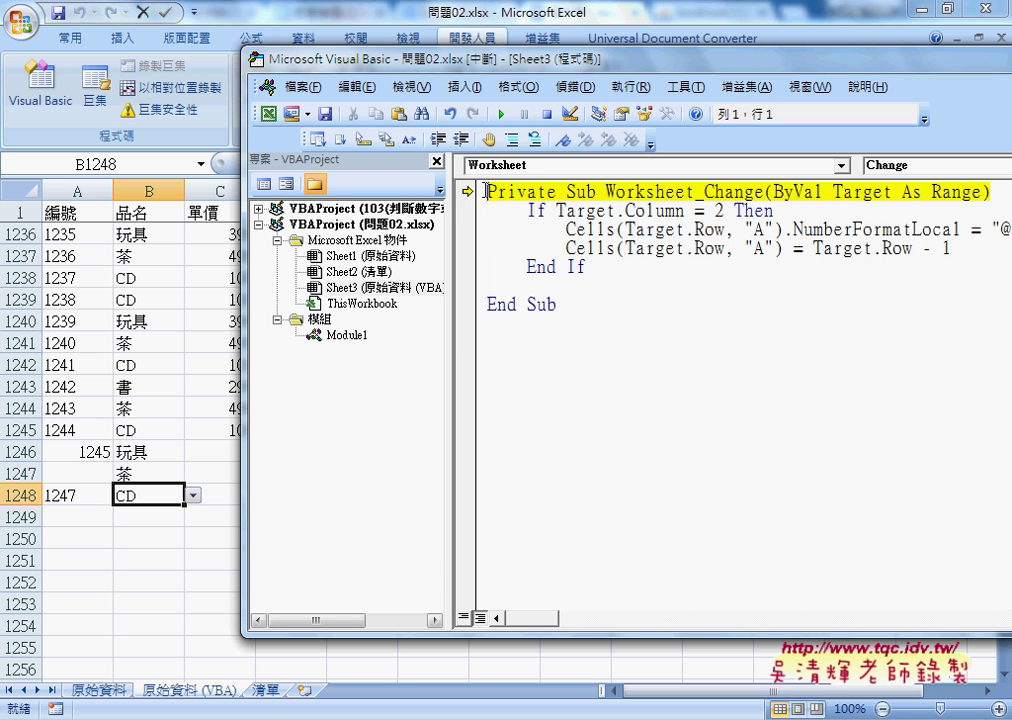
left_click(503, 115)
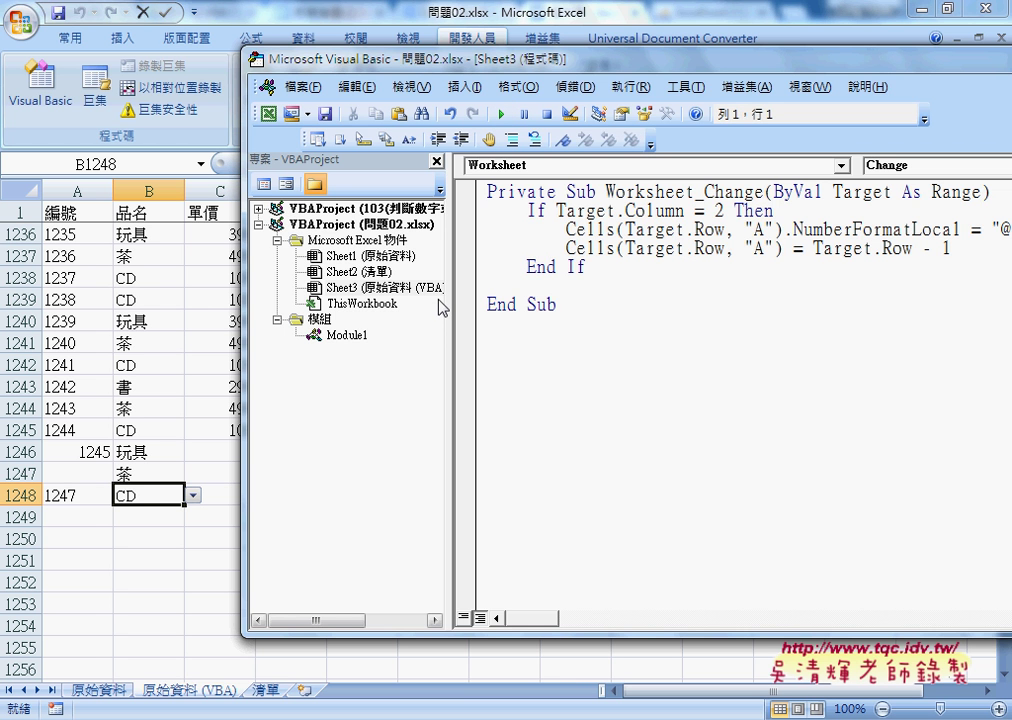
- Clear CD from B1248 and confirm A1248 still holds 1247
left_click(145, 494)
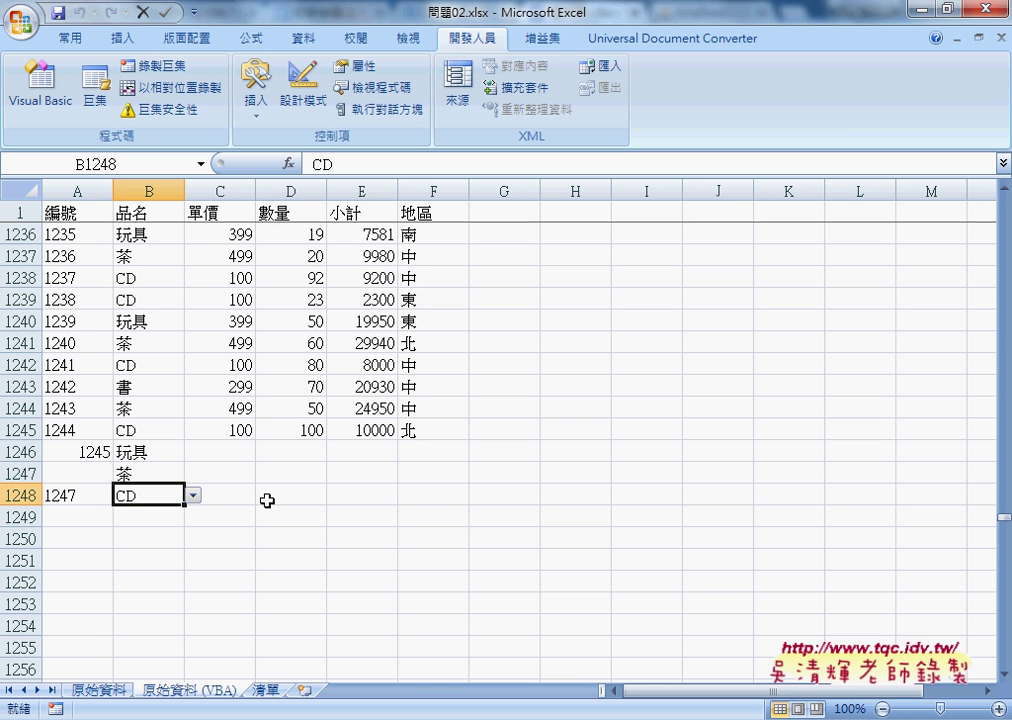
key("Delete")
left_click(73, 497)
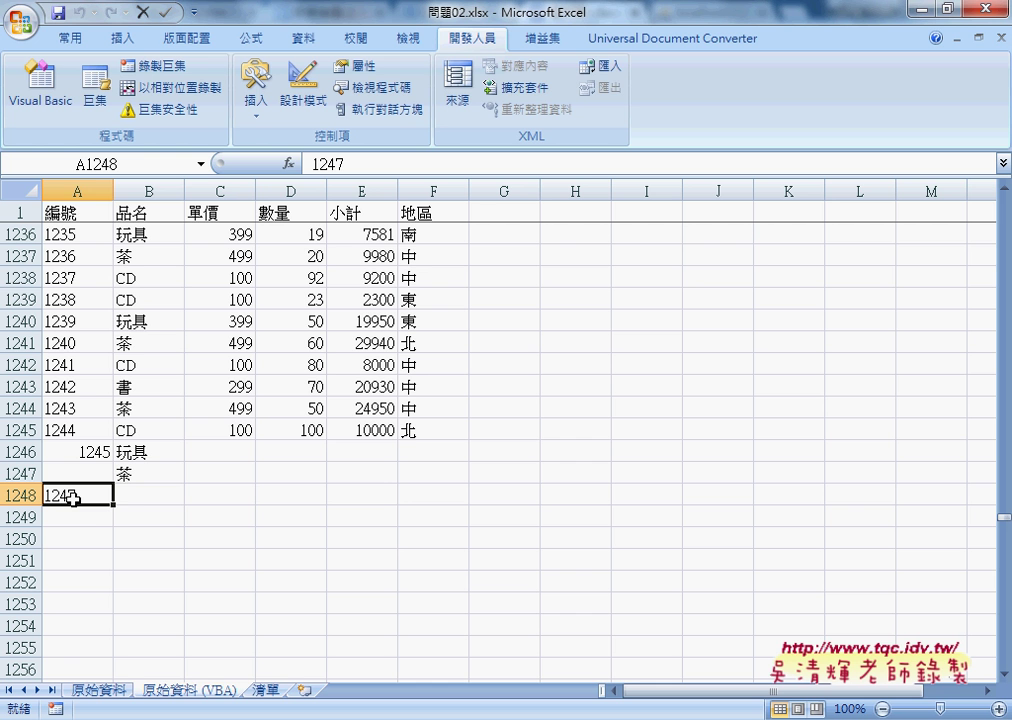
left_click(145, 495)
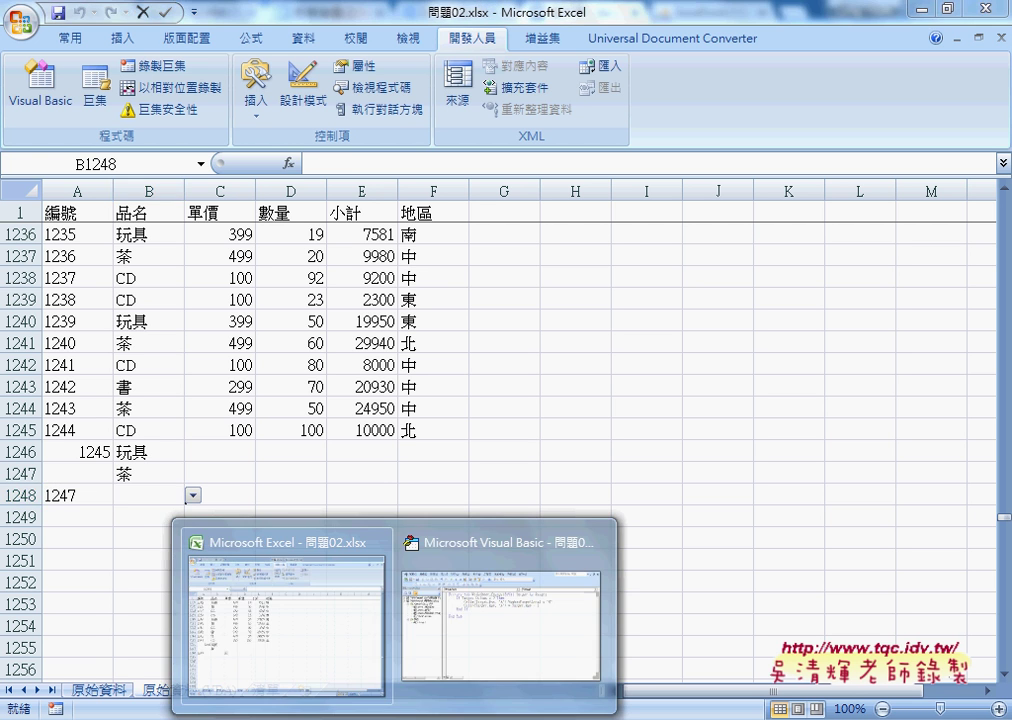
- Place the VBA editor beside the sheet with a narrower Project pane showing the code
left_click(465, 644)
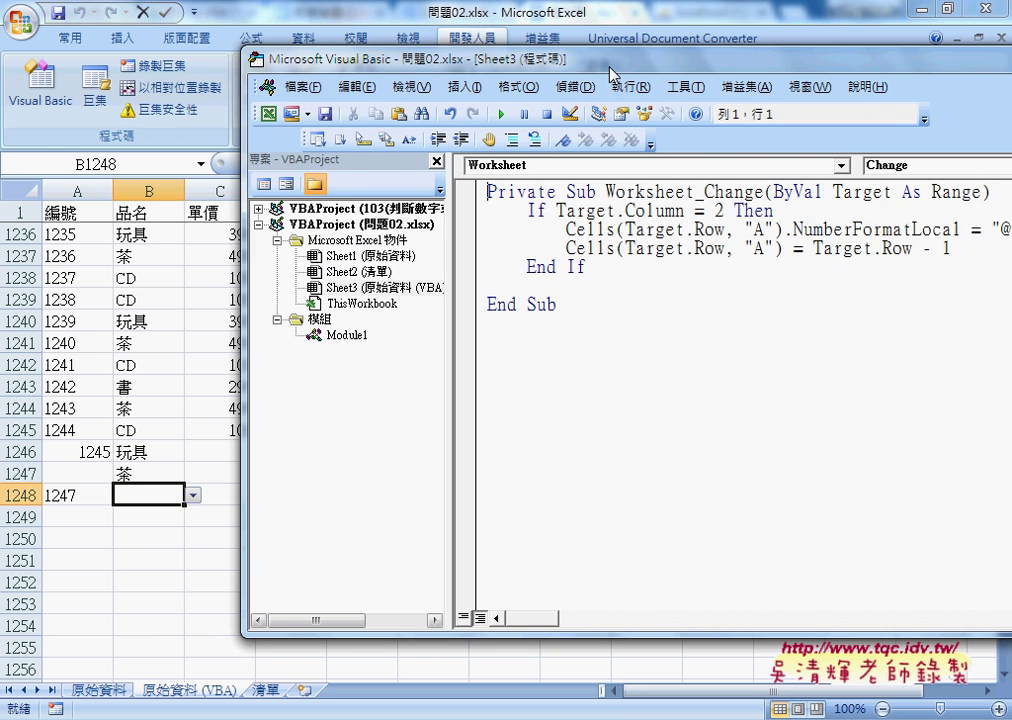
left_click_drag(481, 56, 369, 56)
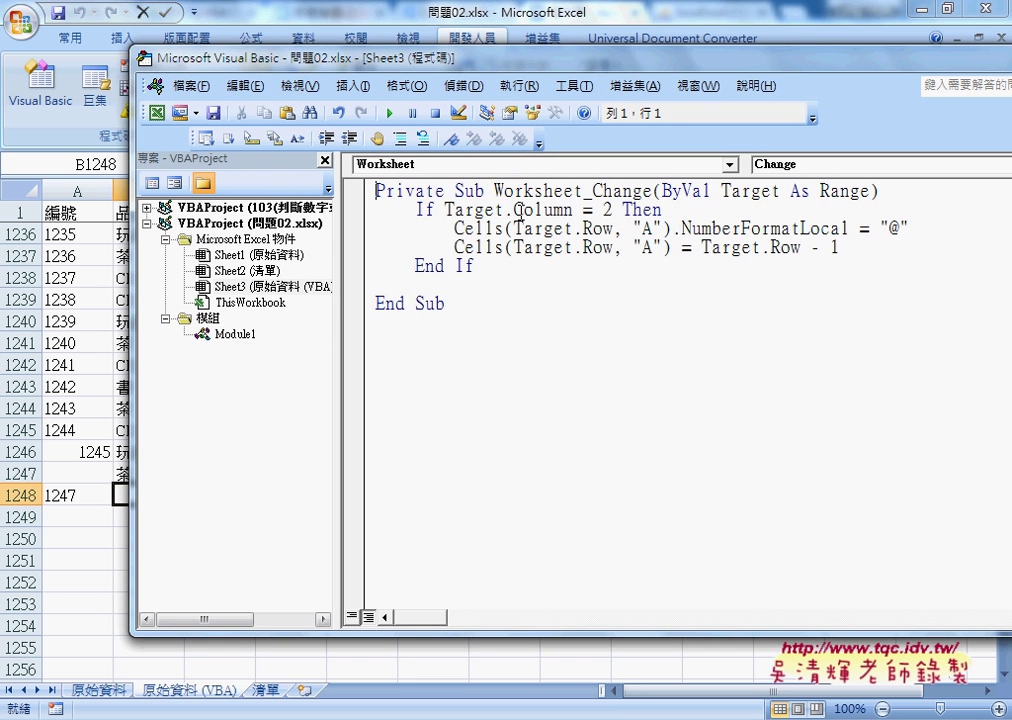
left_click_drag(337, 280, 270, 280)
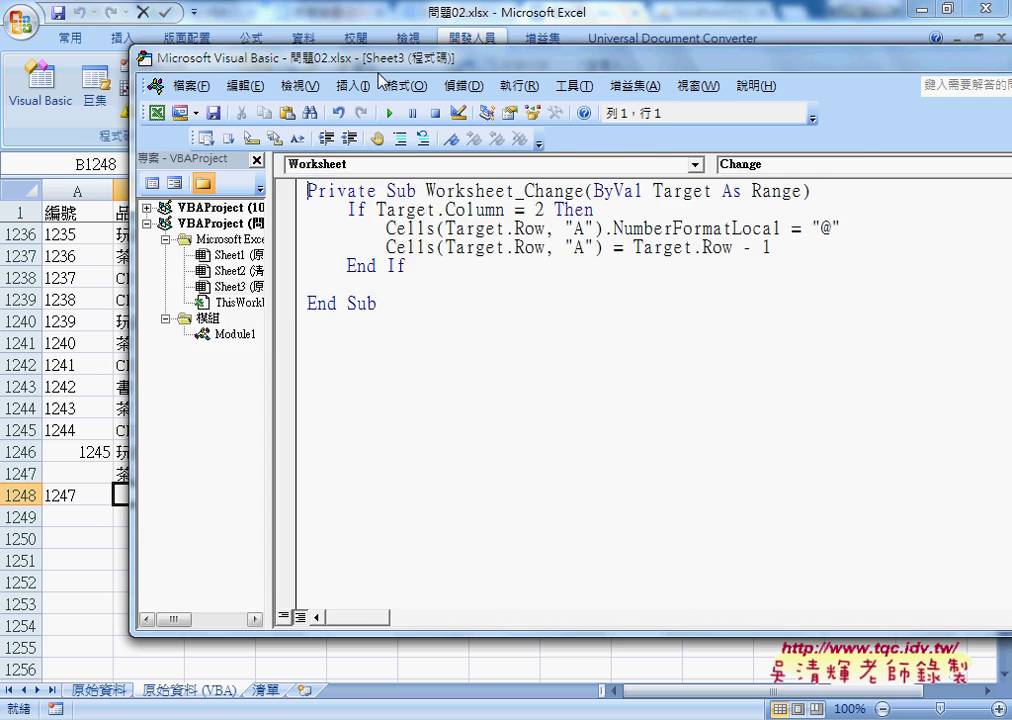
left_click_drag(379, 62, 521, 64)
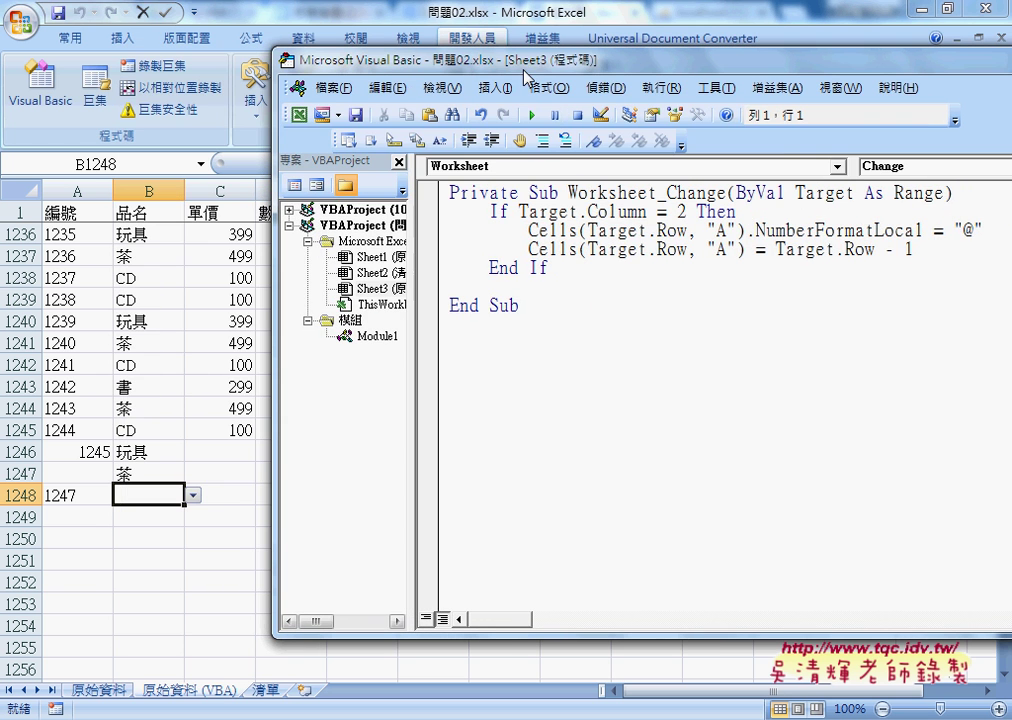
left_click(773, 213)
- In the 程式碼 doc, highlight the Target.Column = 2 check, empty-value test, and column A/C blanking lines
left_click(264, 490)
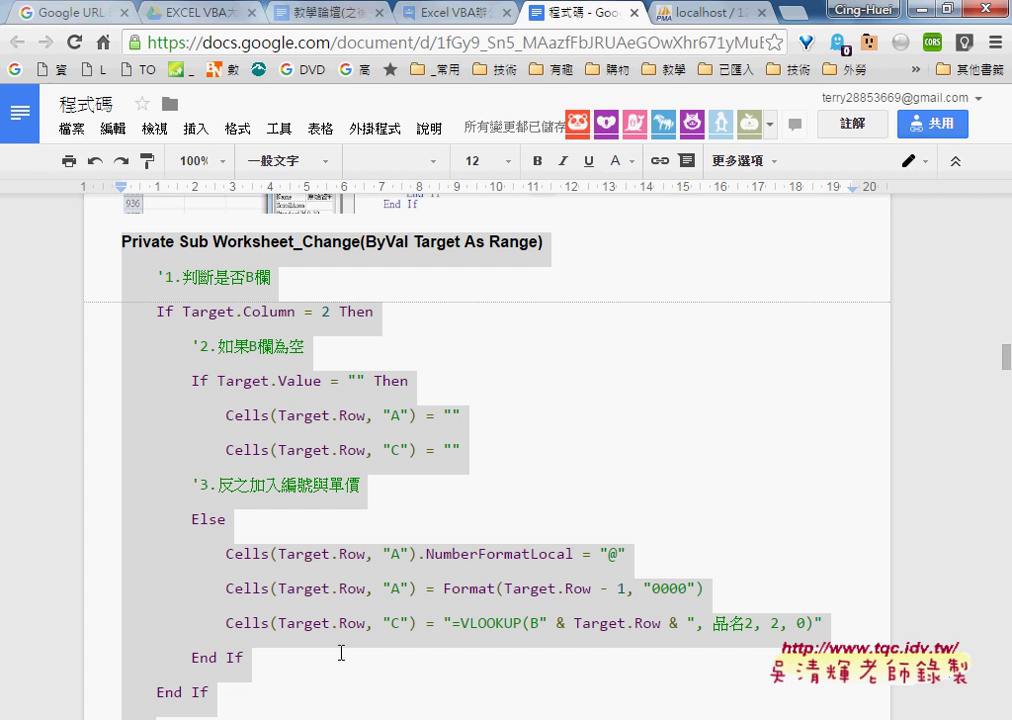
left_click(529, 488)
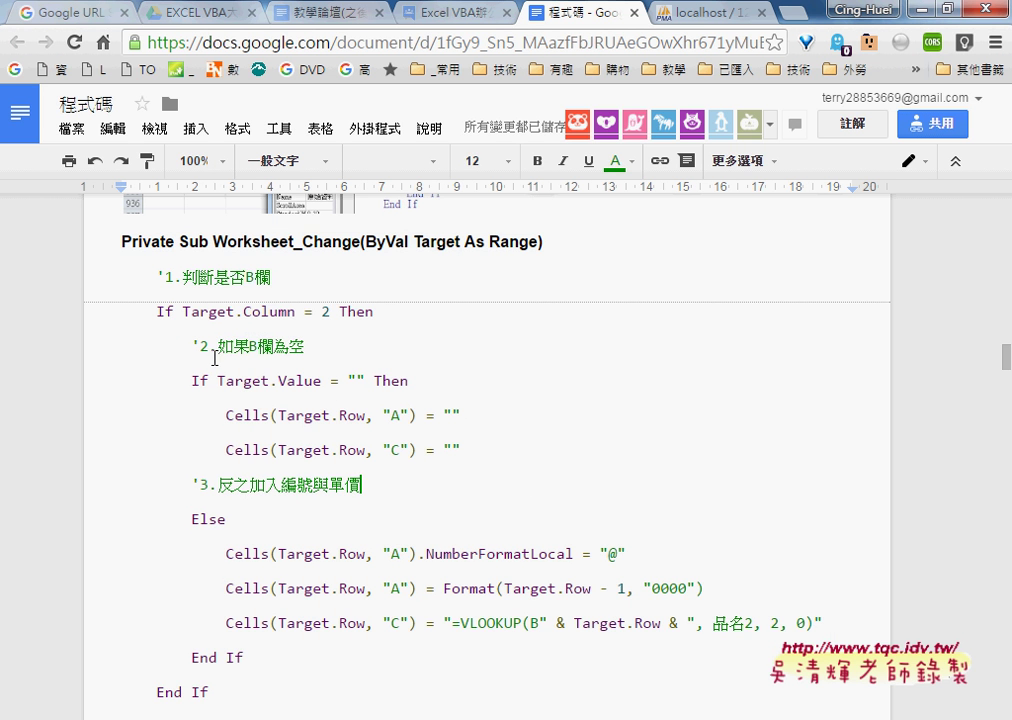
left_click(168, 312)
left_click_drag(156, 277, 269, 294)
left_click_drag(183, 312, 331, 312)
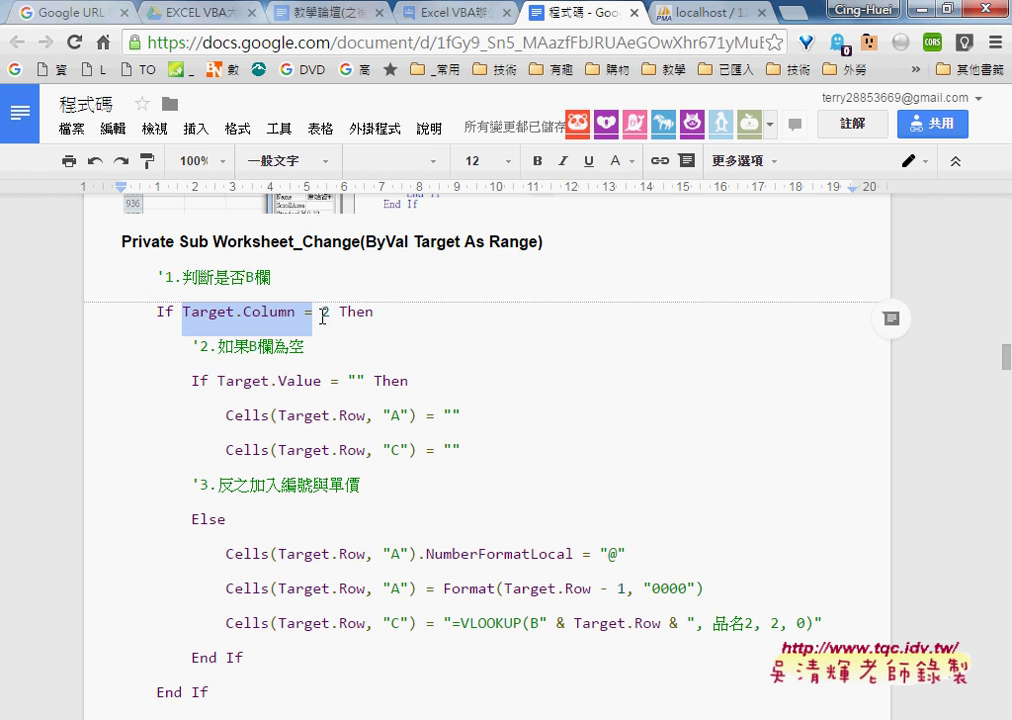
left_click_drag(193, 346, 310, 346)
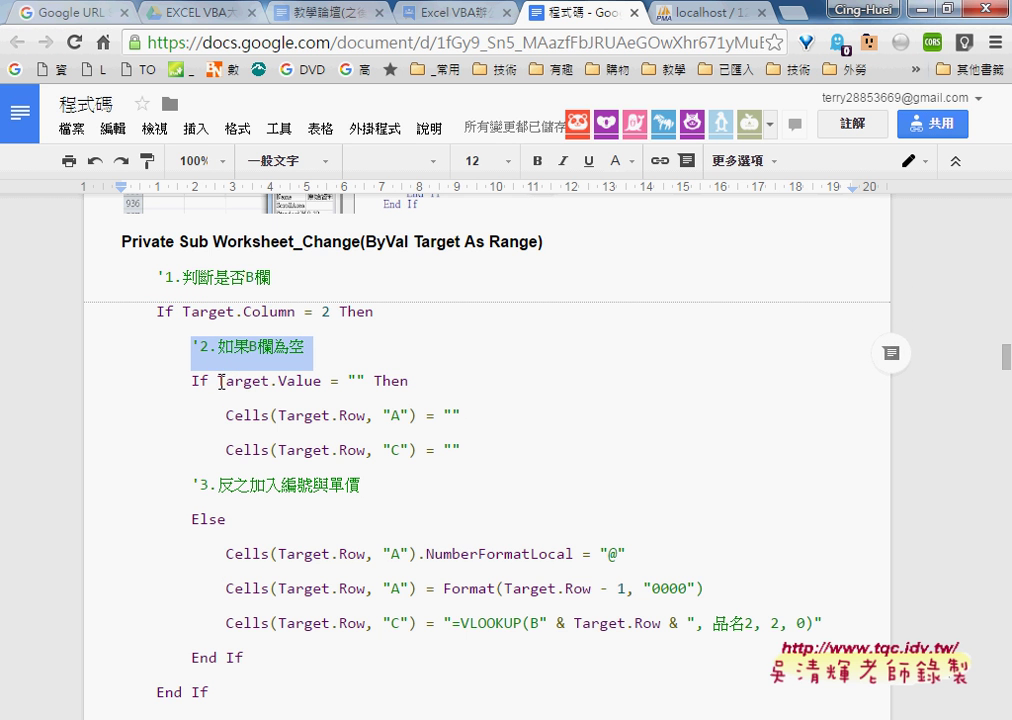
left_click_drag(218, 381, 363, 380)
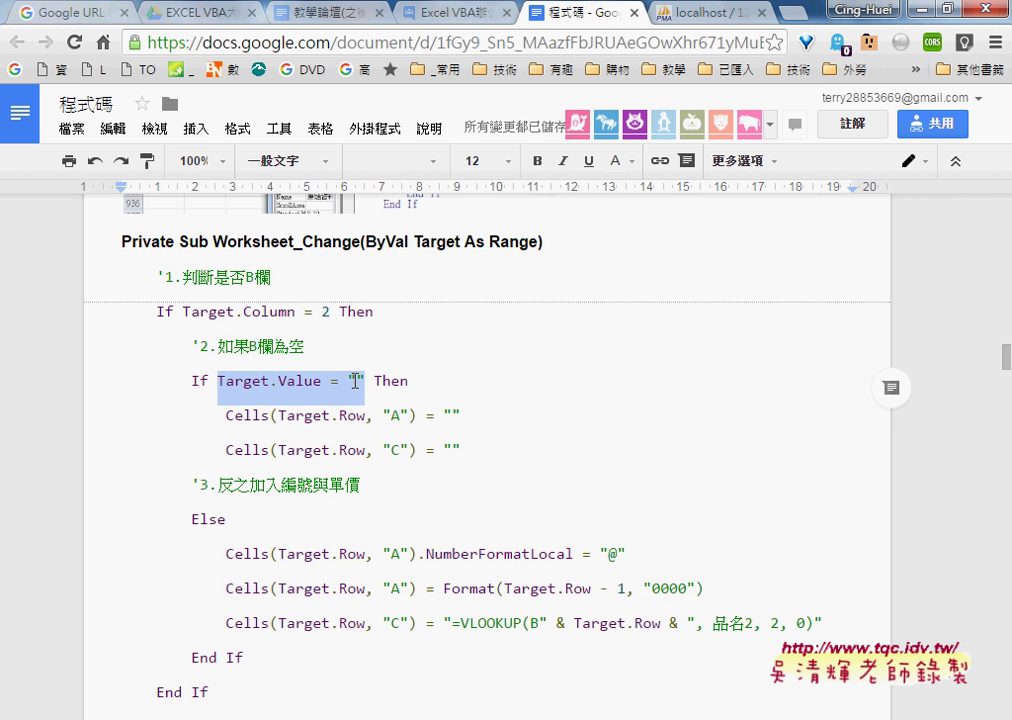
left_click_drag(436, 415, 464, 416)
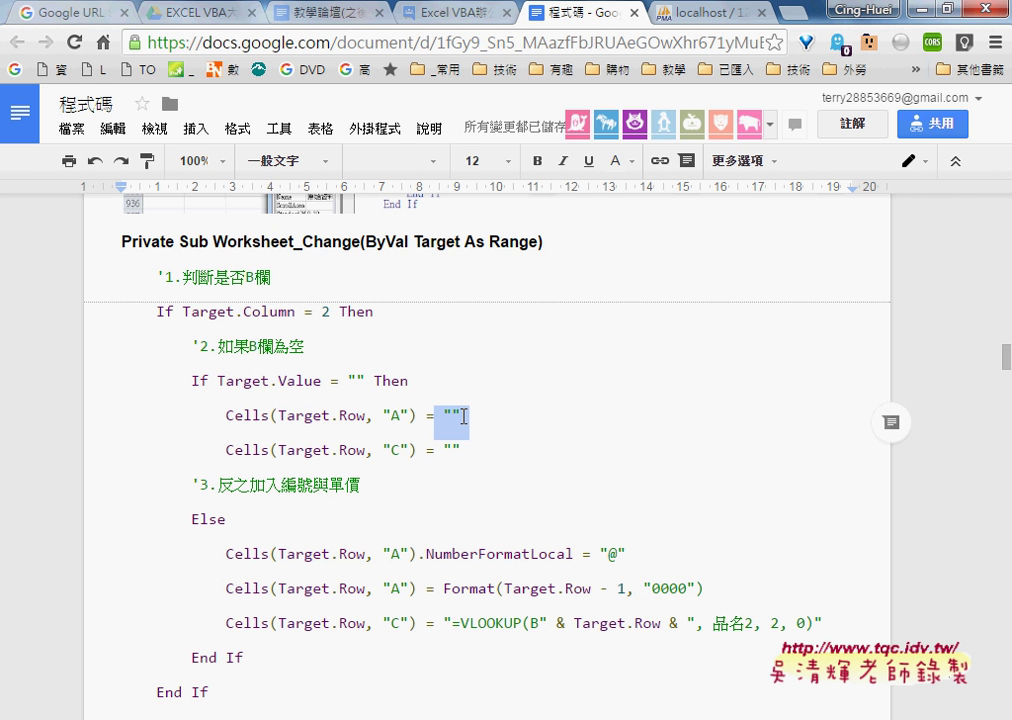
left_click_drag(435, 451, 461, 451)
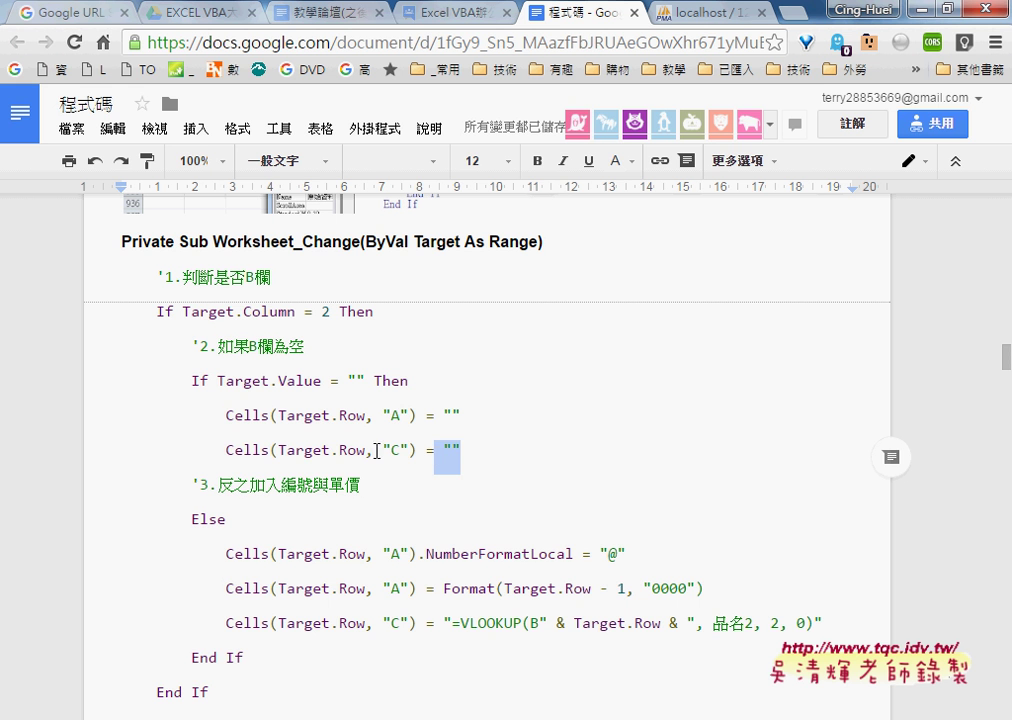
left_click_drag(226, 451, 466, 452)
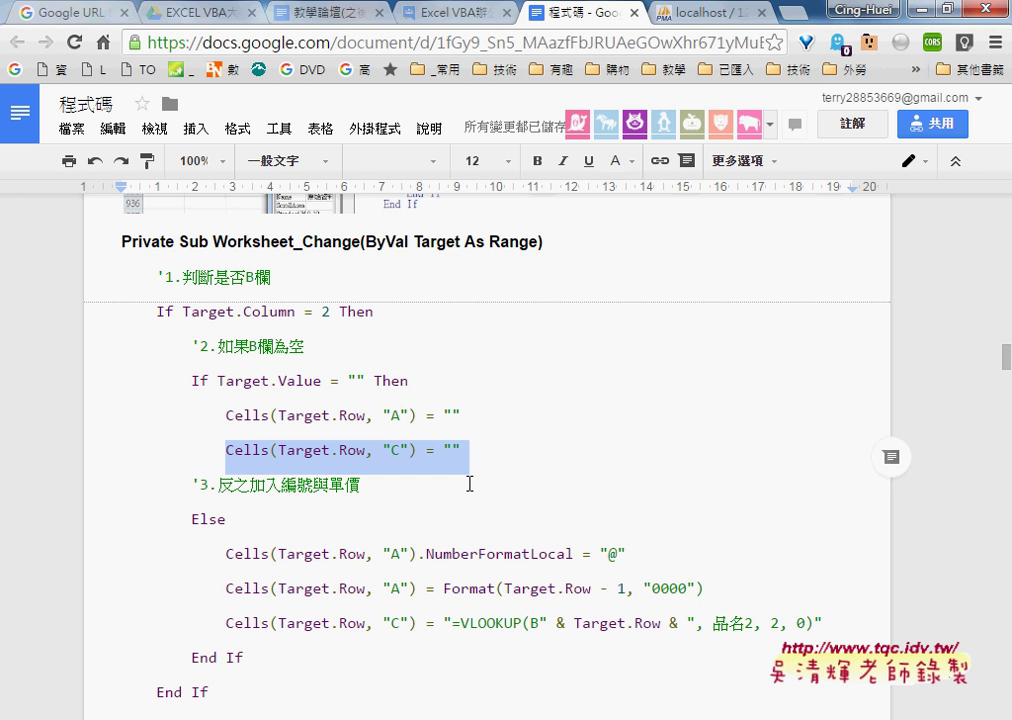
- Test the sheet by choosing 玩具 in B1248, then deleting it so the row blanks
left_click(297, 634)
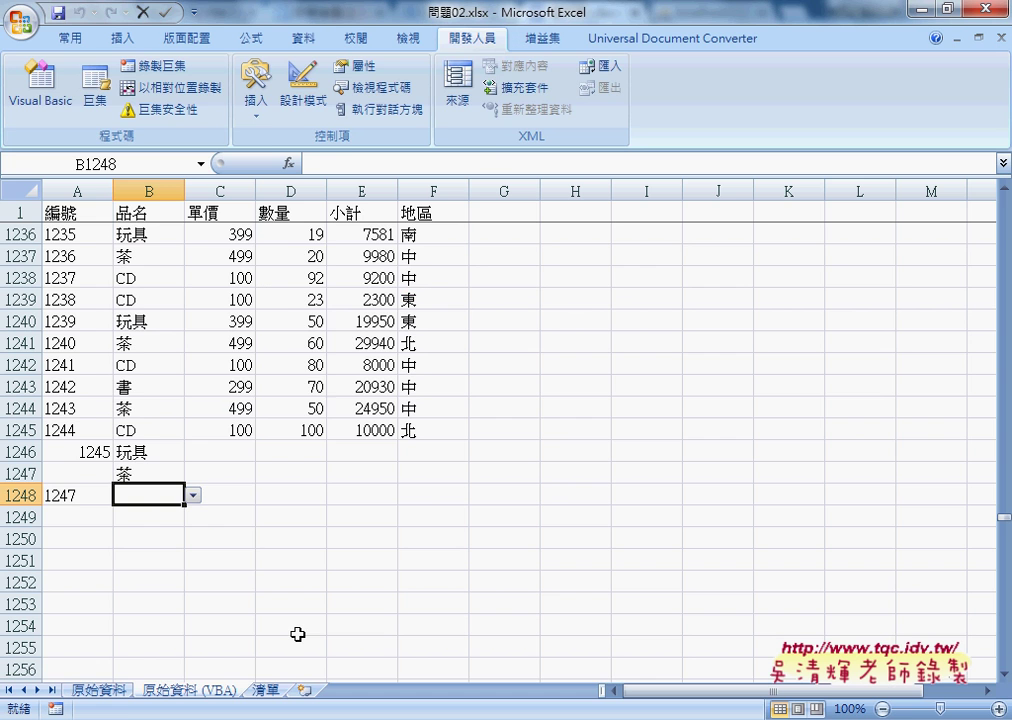
left_click(100, 690)
left_click(147, 537)
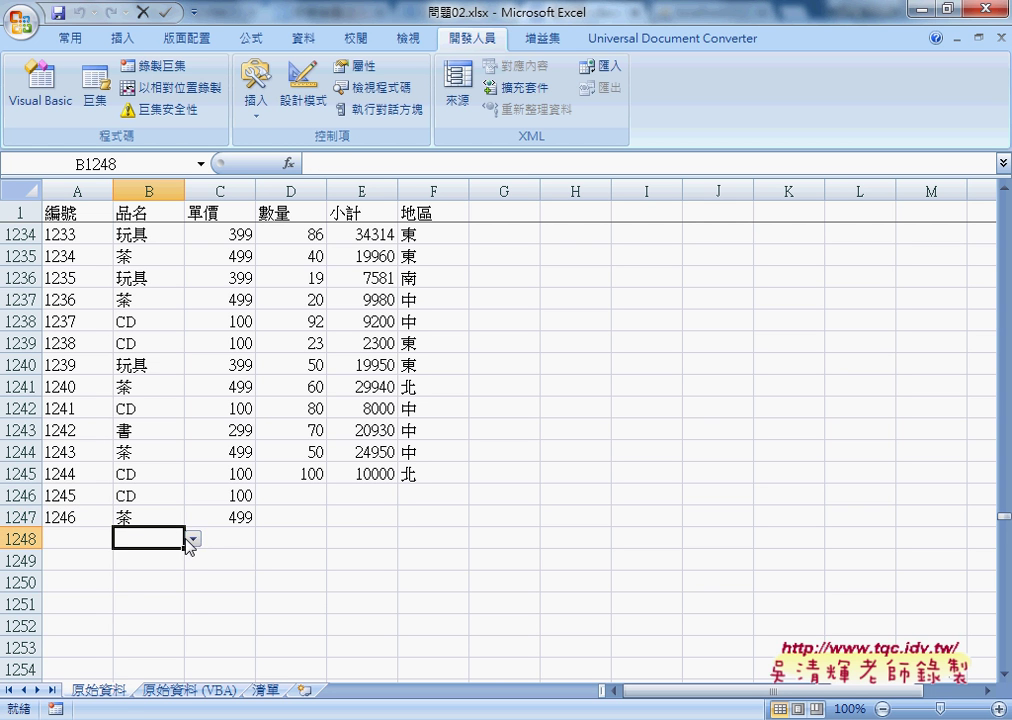
left_click(192, 540)
left_click(165, 553)
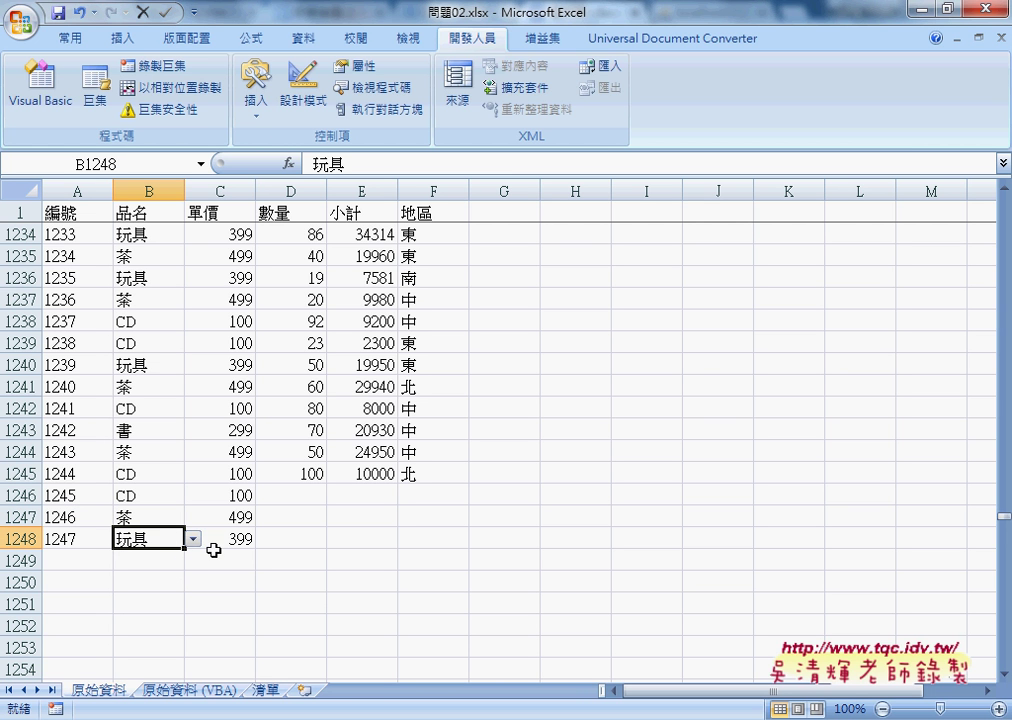
key("Delete")
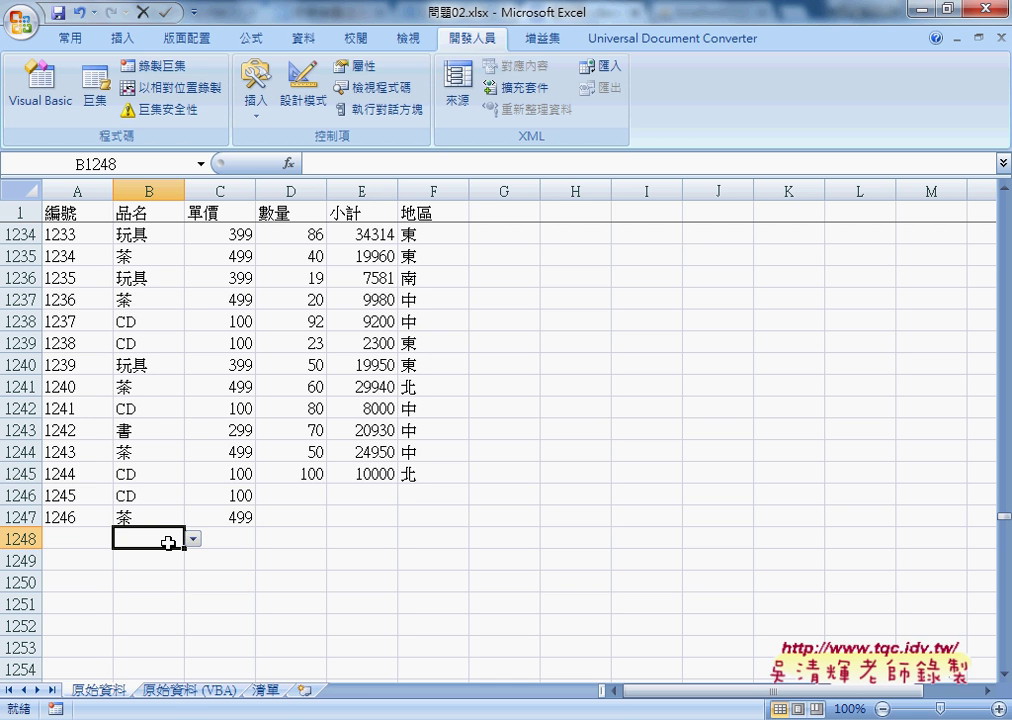
- Return to the Google Docs 程式碼 notes from Excel
left_click(187, 690)
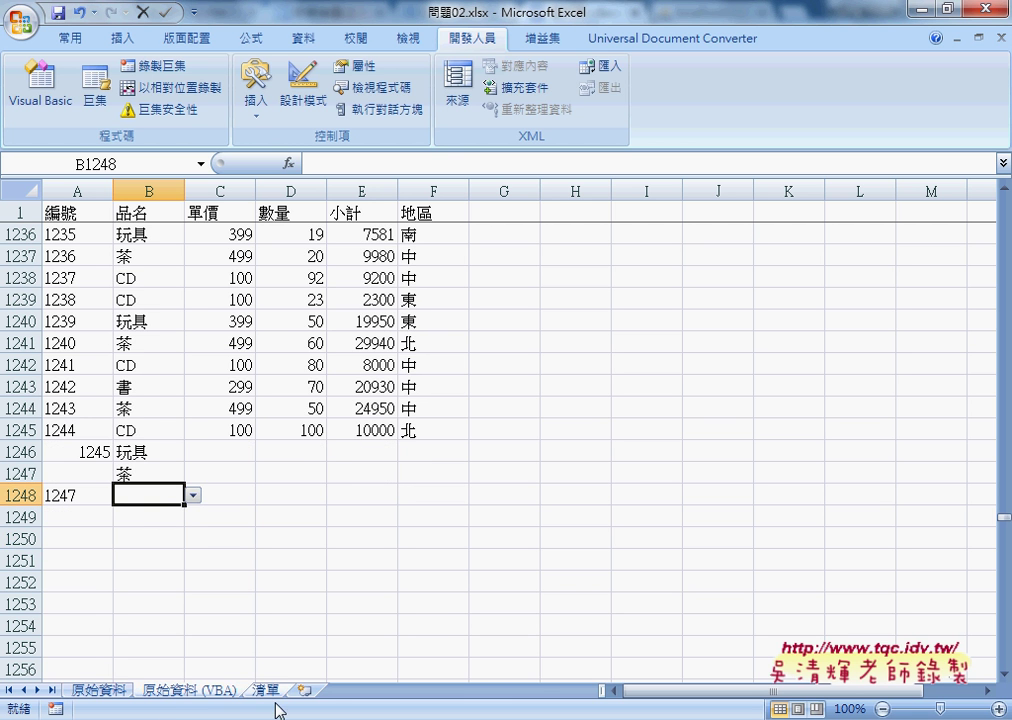
left_click(508, 598)
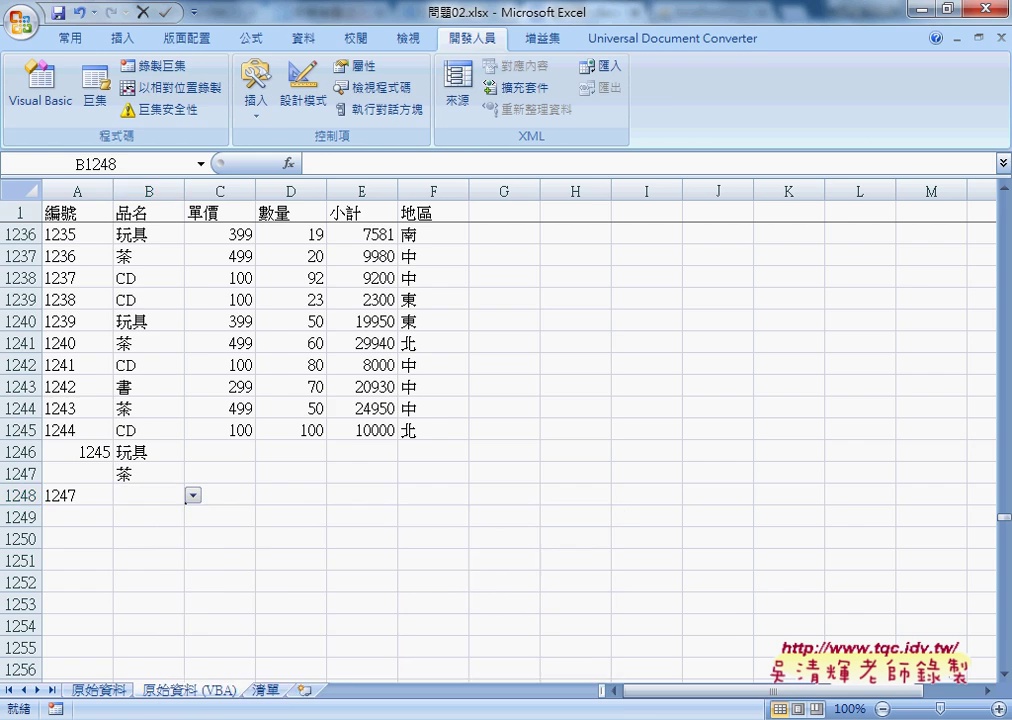
left_click(332, 379)
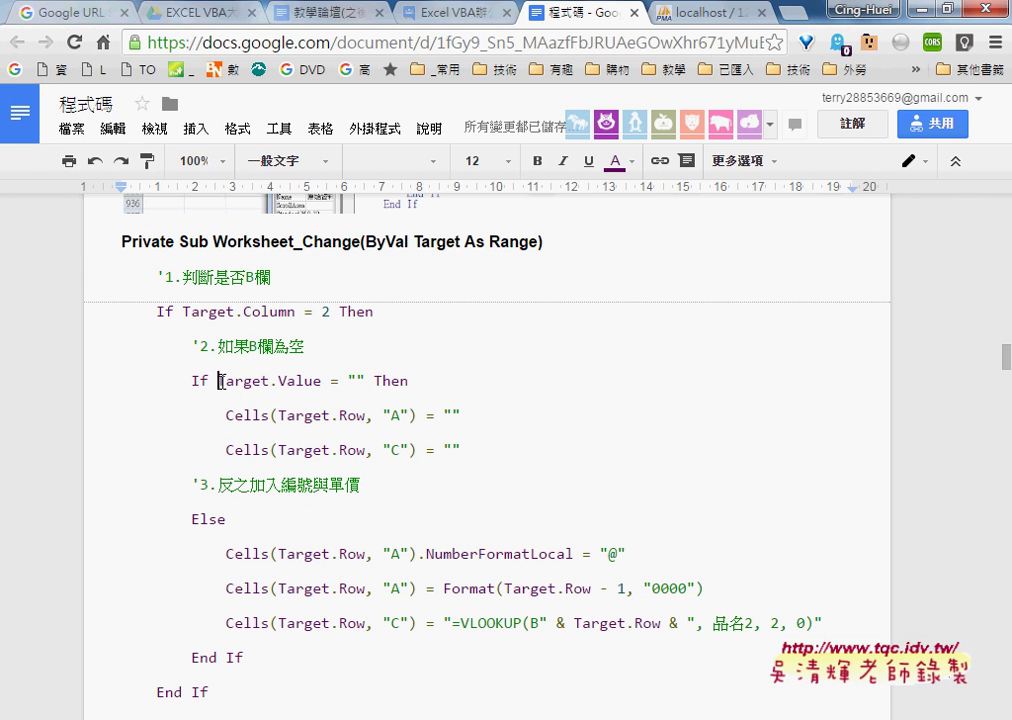
- Highlight the column A/C blanking lines, the serial-format lines, and the VLOOKUP formula parts
left_click_drag(219, 381, 362, 381)
mouse_move(463, 450)
left_mouse_down()
mouse_move(242, 437)
mouse_move(92, 408)
left_mouse_up()
scroll(255, 378, "down", 1)
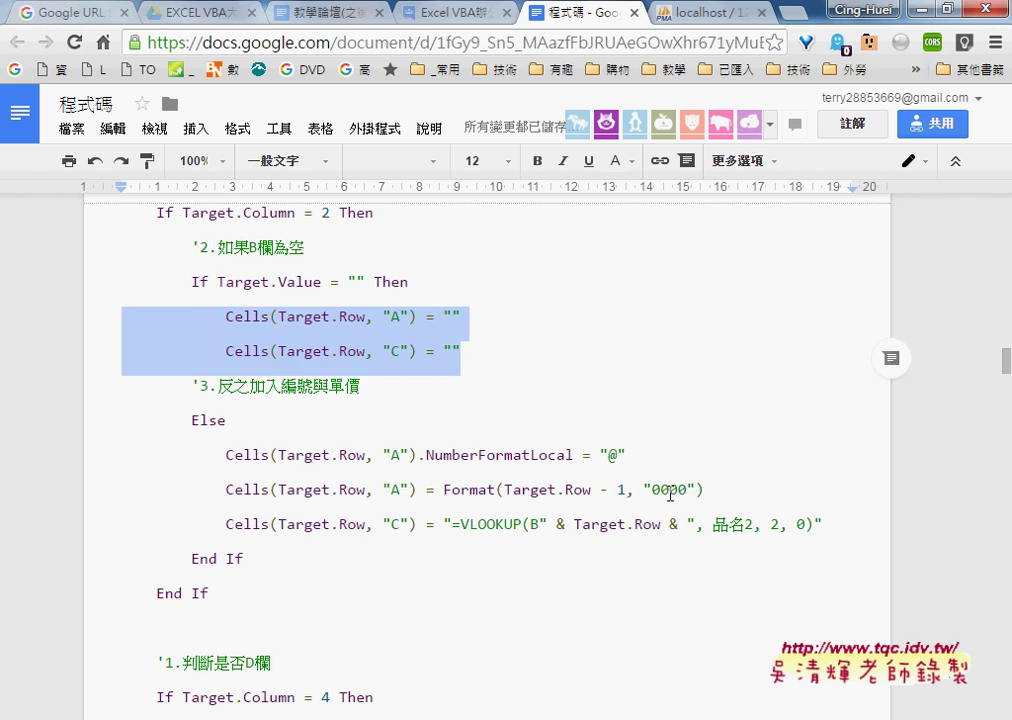
left_click_drag(705, 490, 181, 477)
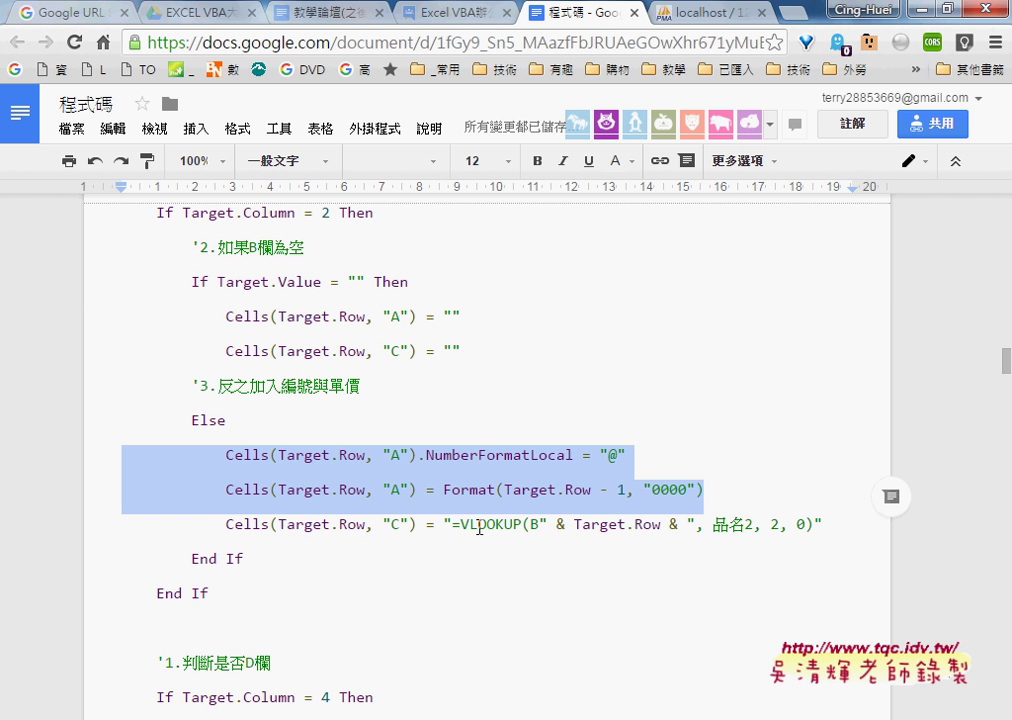
left_click(410, 524)
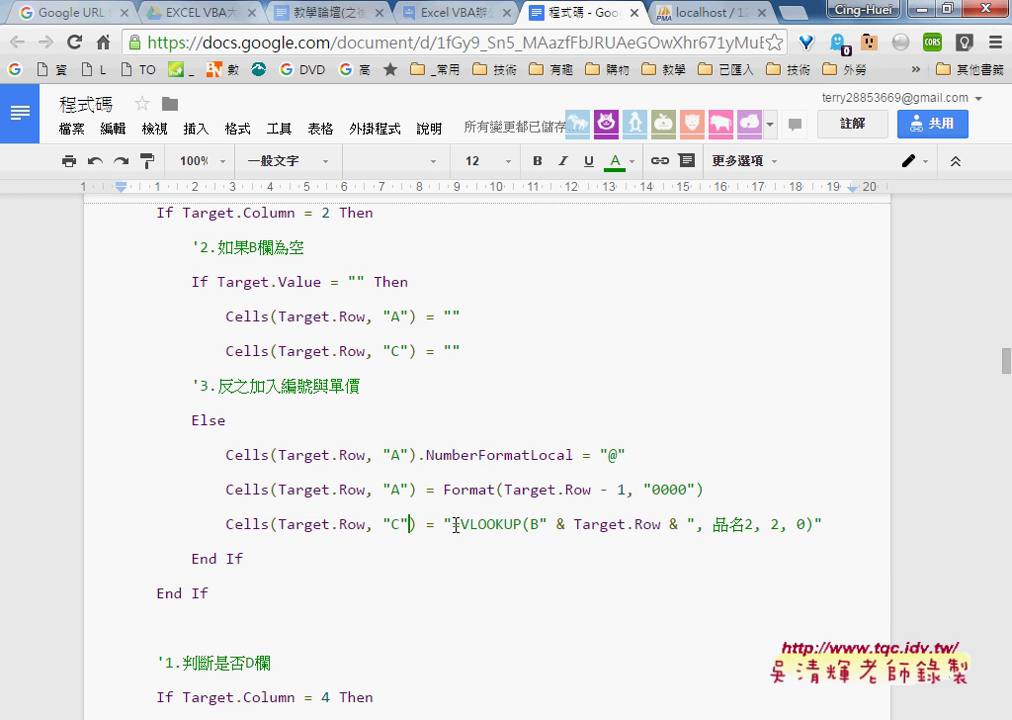
left_click_drag(452, 524, 519, 527)
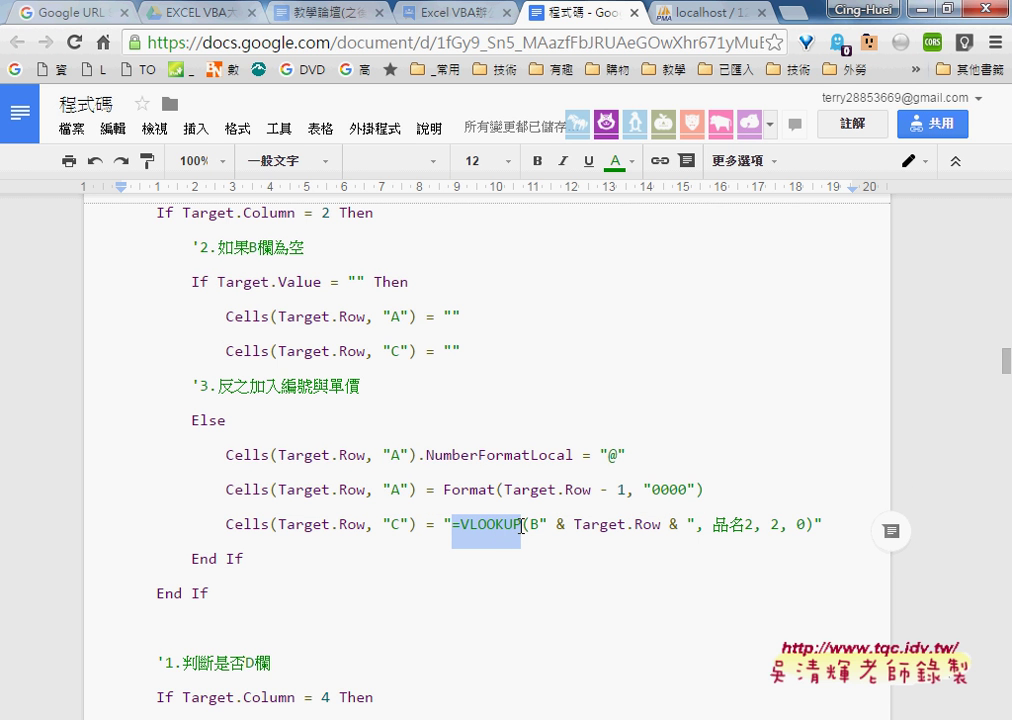
left_click_drag(548, 527, 688, 527)
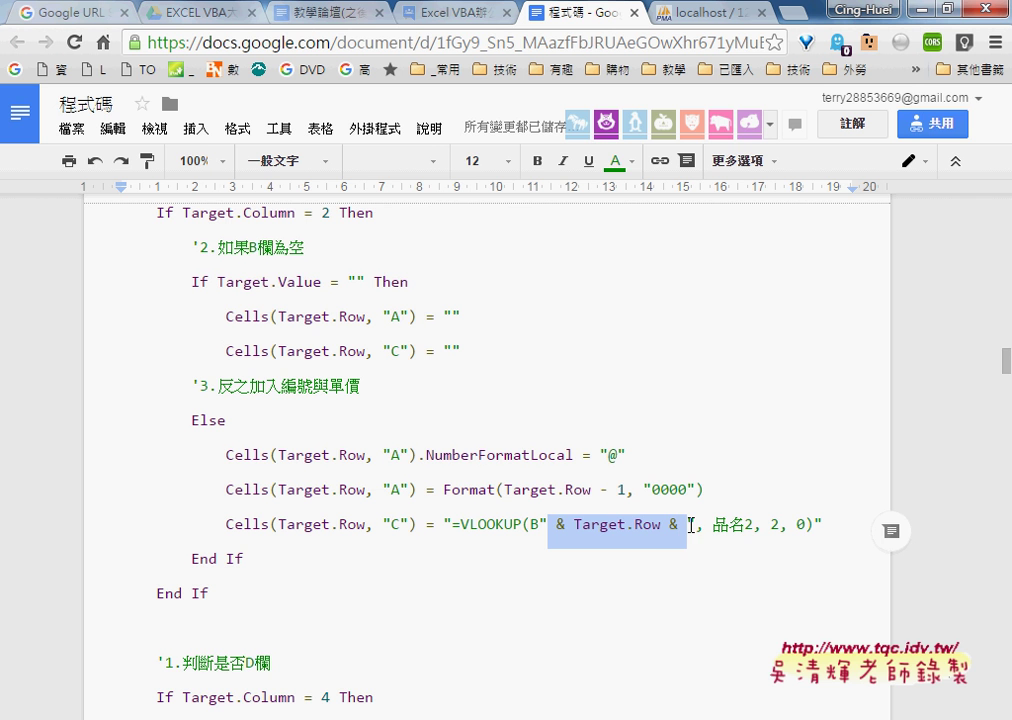
- Change the VLOOKUP range 品名2 to 品名對照表 and select the whole column 2 If block
left_click(752, 529)
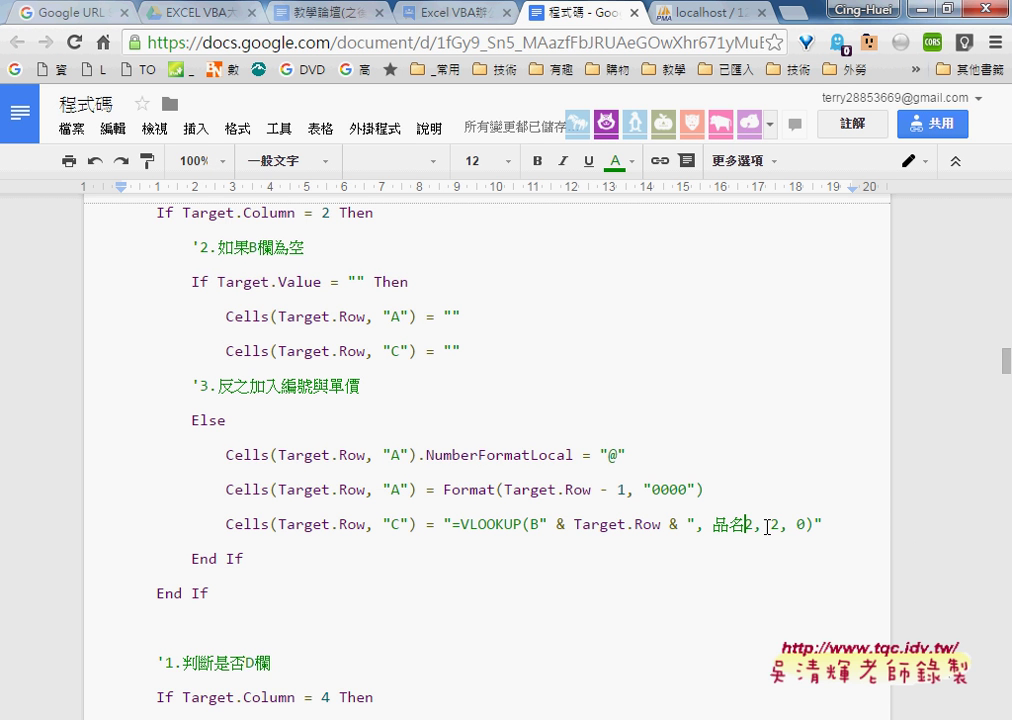
key("Delete")
type("對")
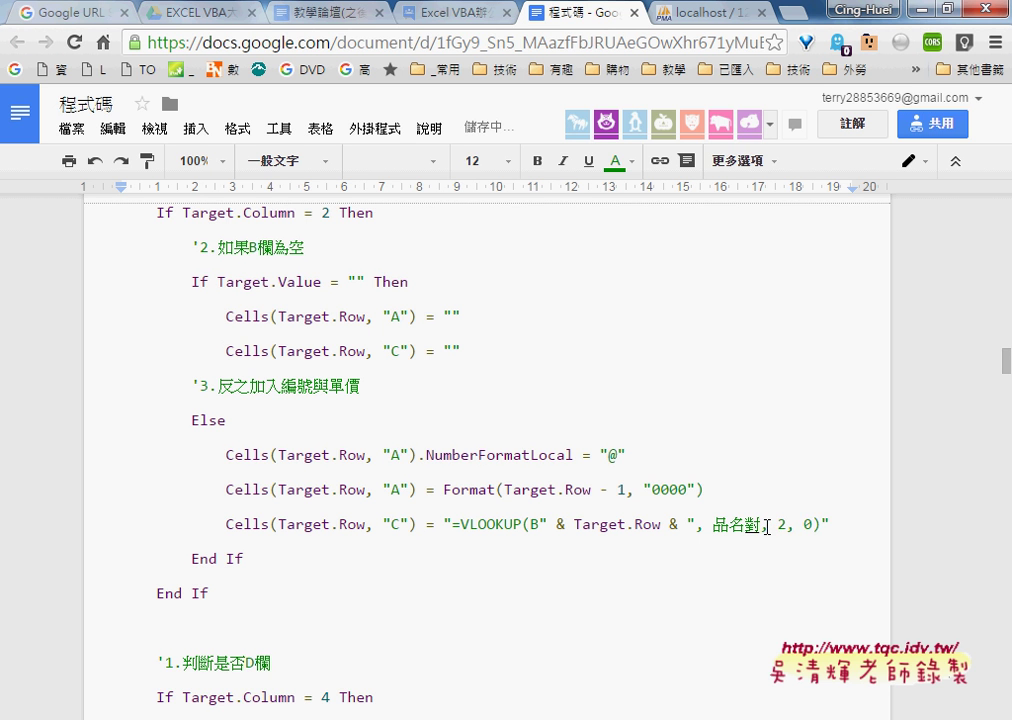
type("照表")
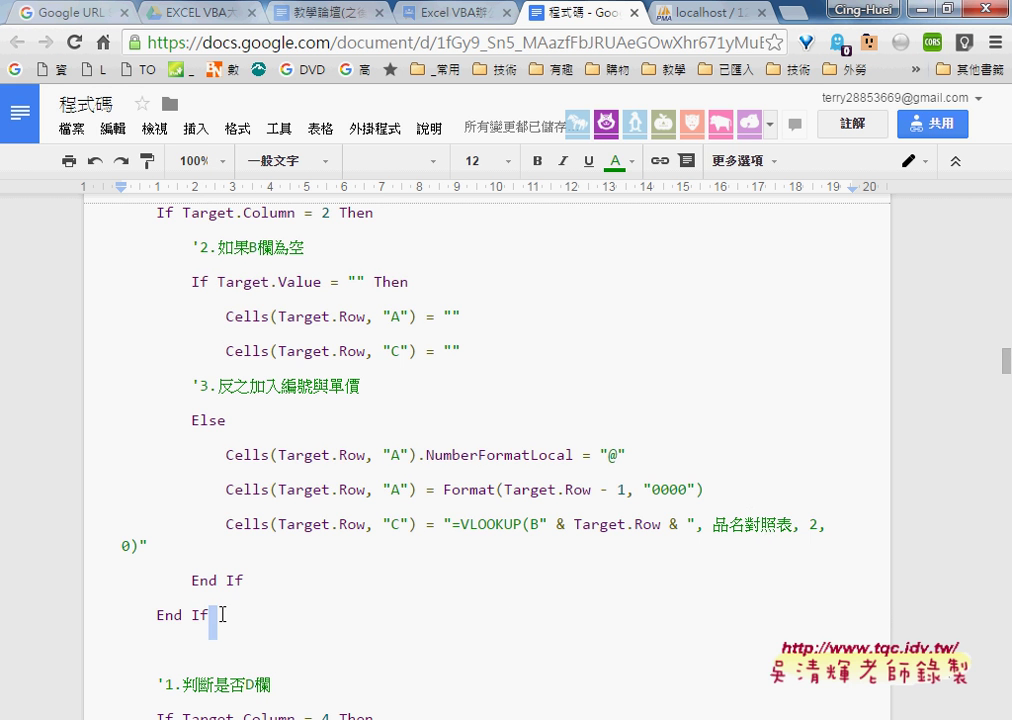
left_click_drag(219, 612, 106, 215)
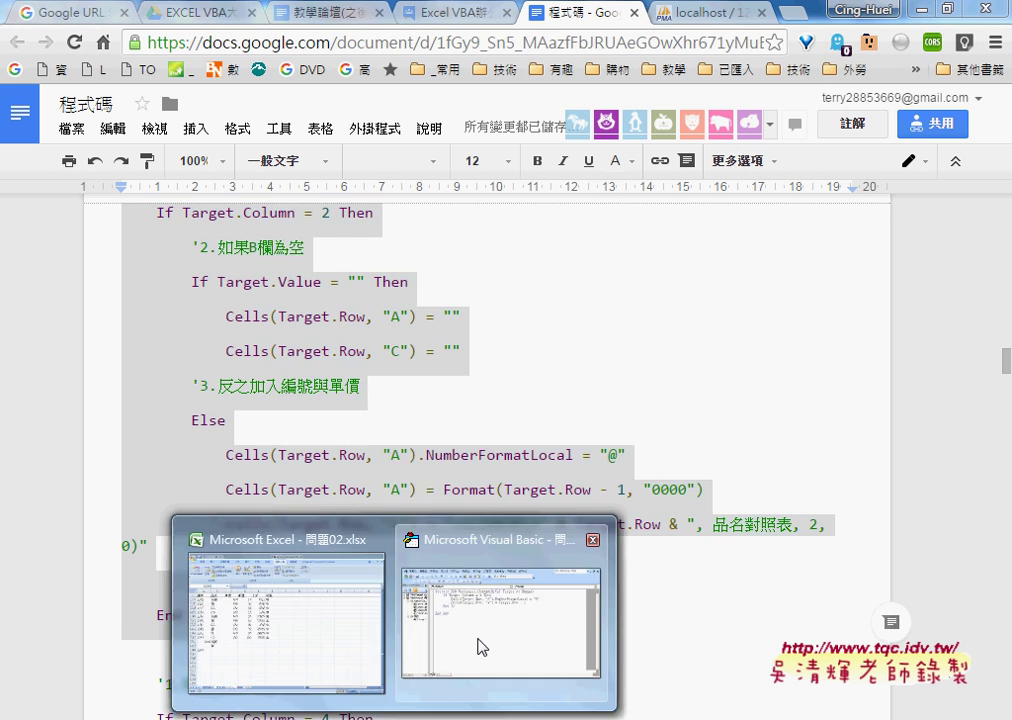
- Paste the copied block over Sheet3's old If…End If code
left_click(479, 647)
left_click_drag(548, 269, 449, 212)
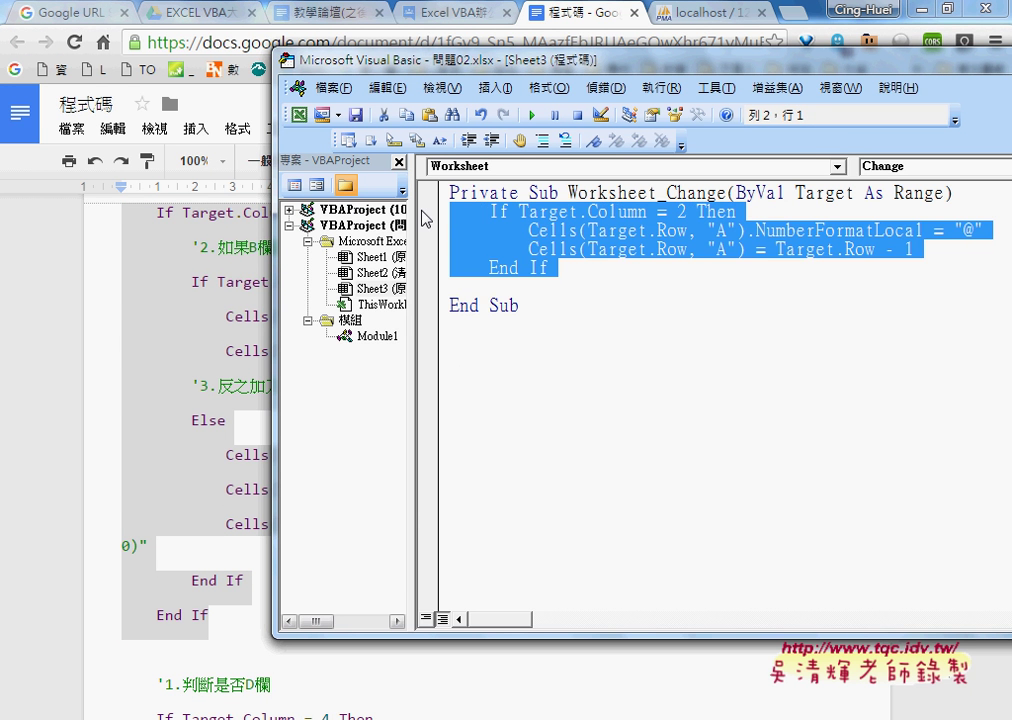
key("ctrl+v")
key("Down")
key("Down")
key("Down")
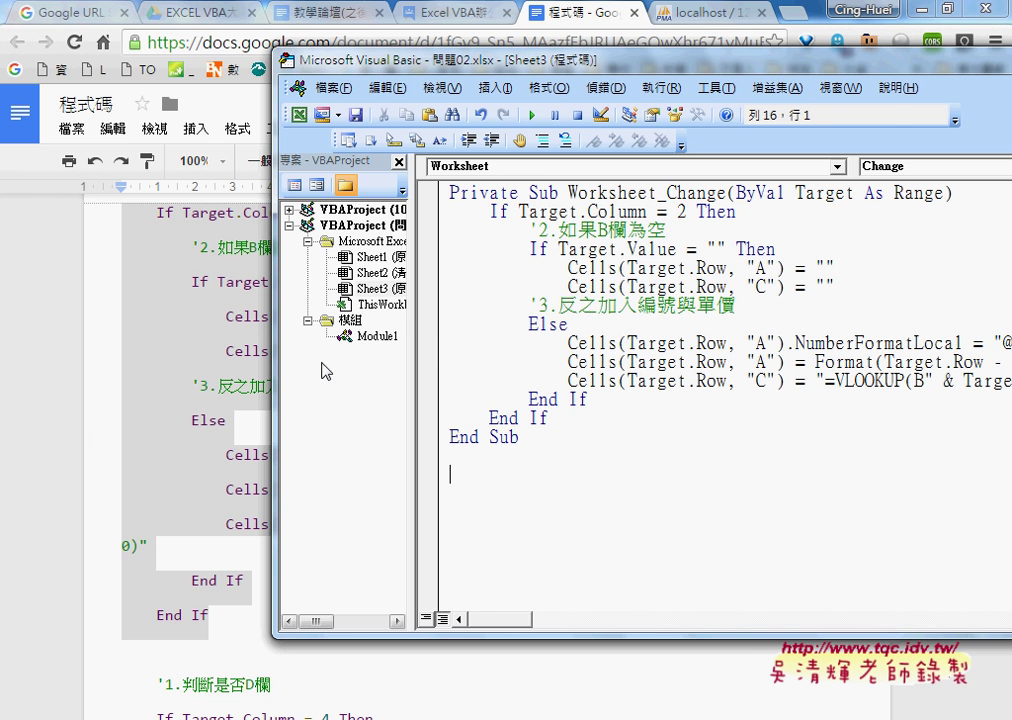
- Add the comment '1.判斷是否B欄 on a new line after the Sub header
left_click(210, 289)
scroll(281, 322, "up", 3)
left_click_drag(131, 370, 144, 388)
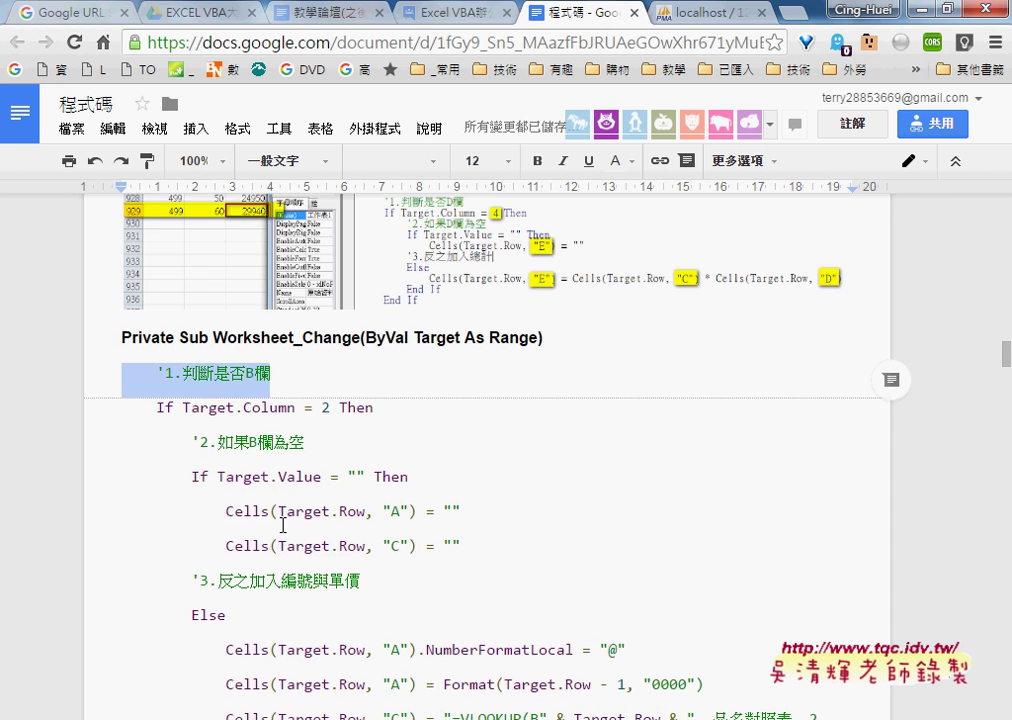
scroll(226, 535, "down", 2)
mouse_move(395, 719)
left_click(500, 620)
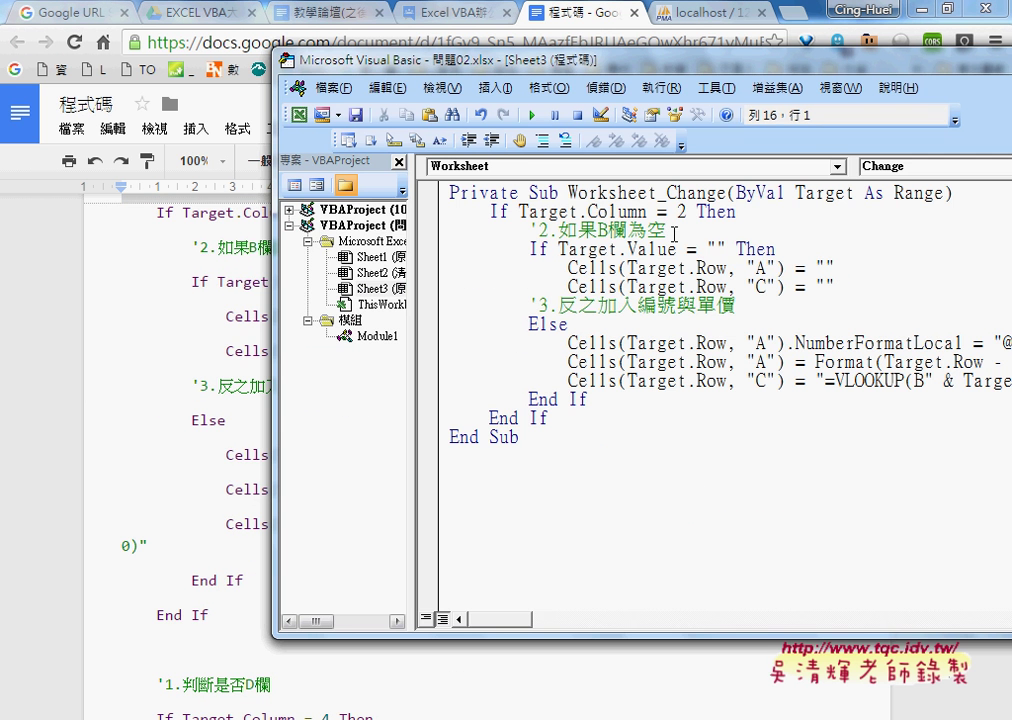
key("End")
key("Return")
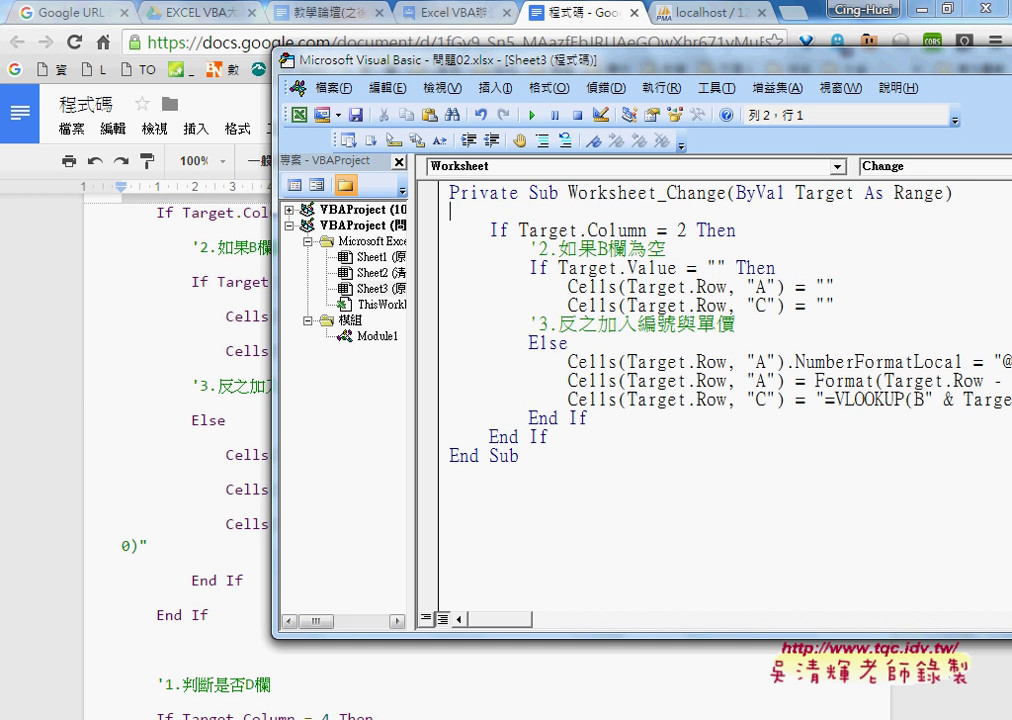
type("'1.判斷是否B欄")
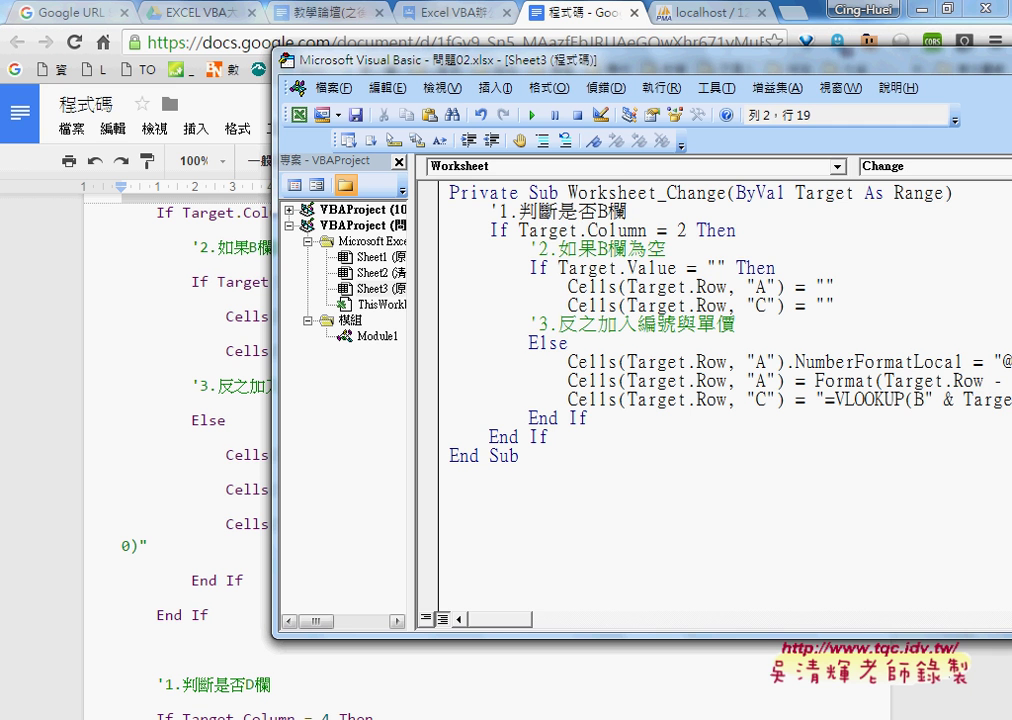
- Highlight Target.Column = 2, then the word Column and the number 2, to explain the condition
key("Down")
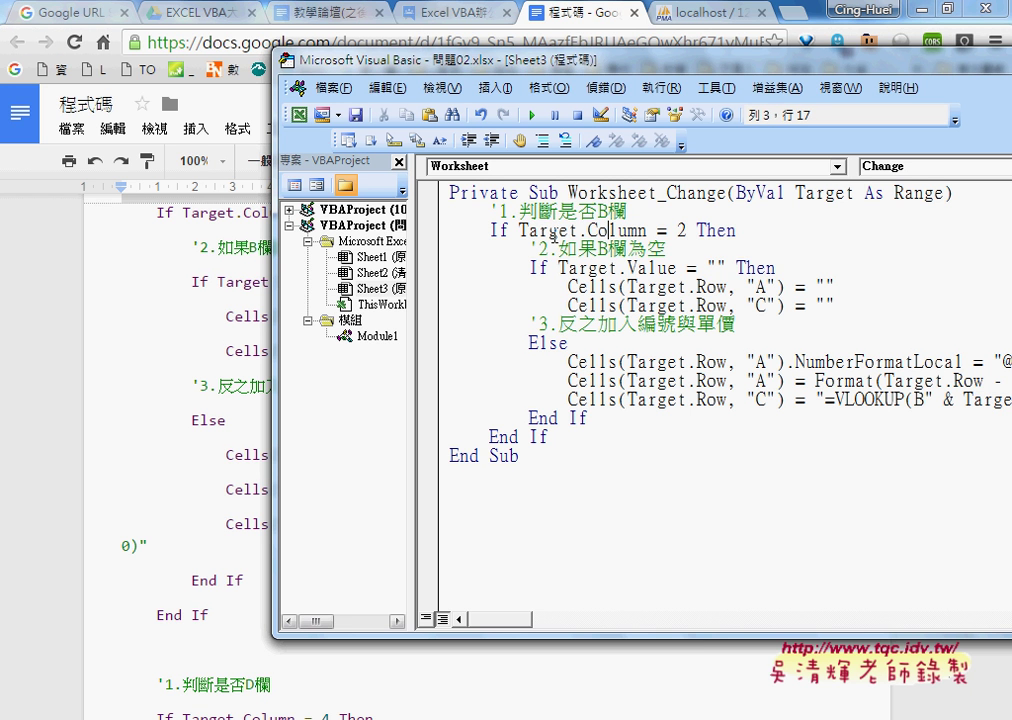
left_click_drag(518, 231, 688, 232)
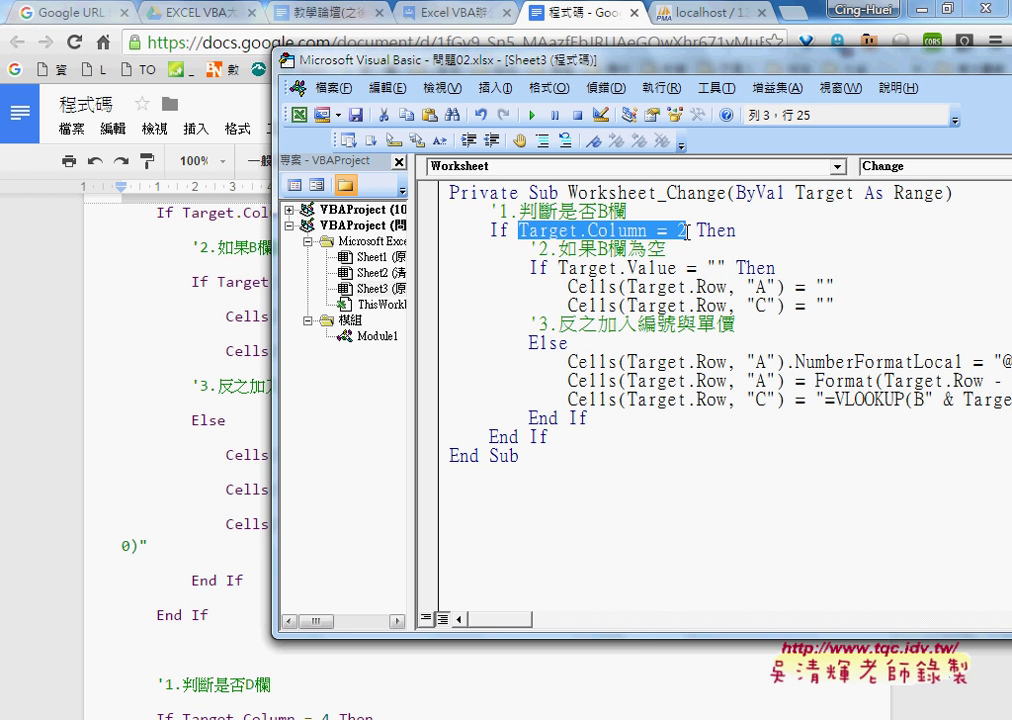
left_click(647, 231)
left_click_drag(647, 231, 587, 231)
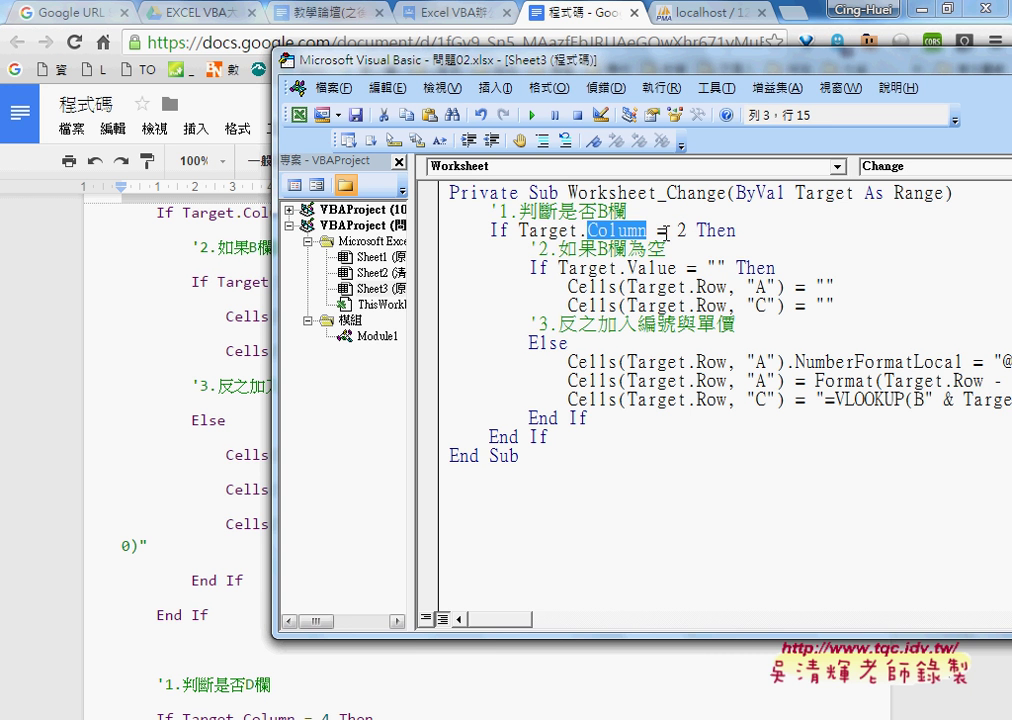
left_click_drag(677, 231, 688, 231)
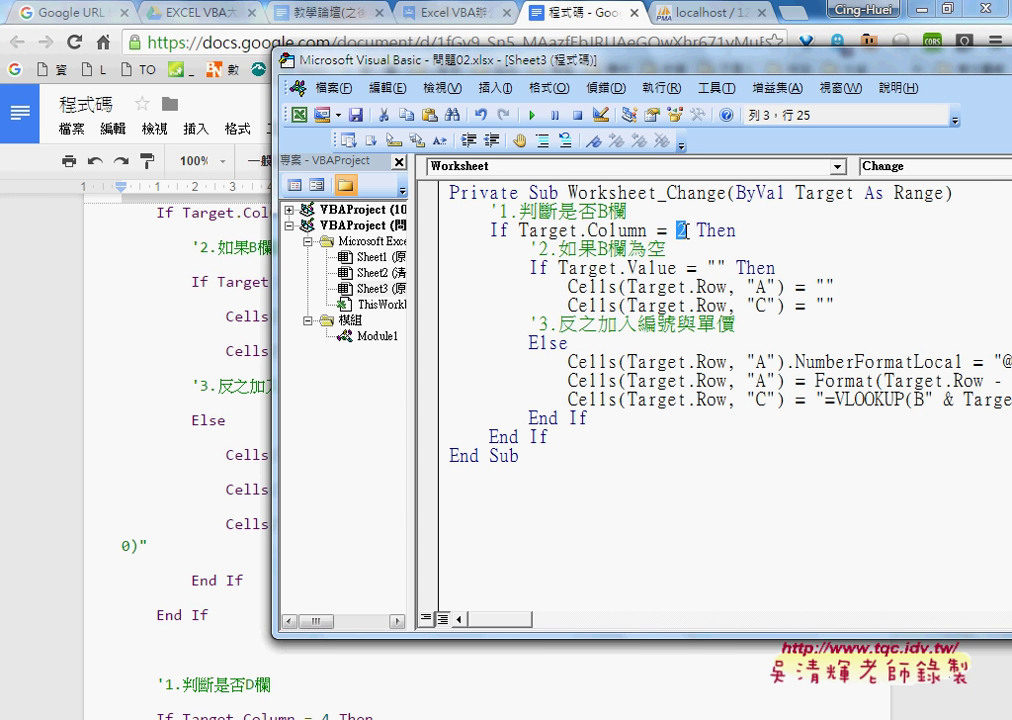
left_click(668, 298)
- Move the editor left and highlight the VLOOKUP formula, its column index 2 and exact-match 0
left_click(668, 300)
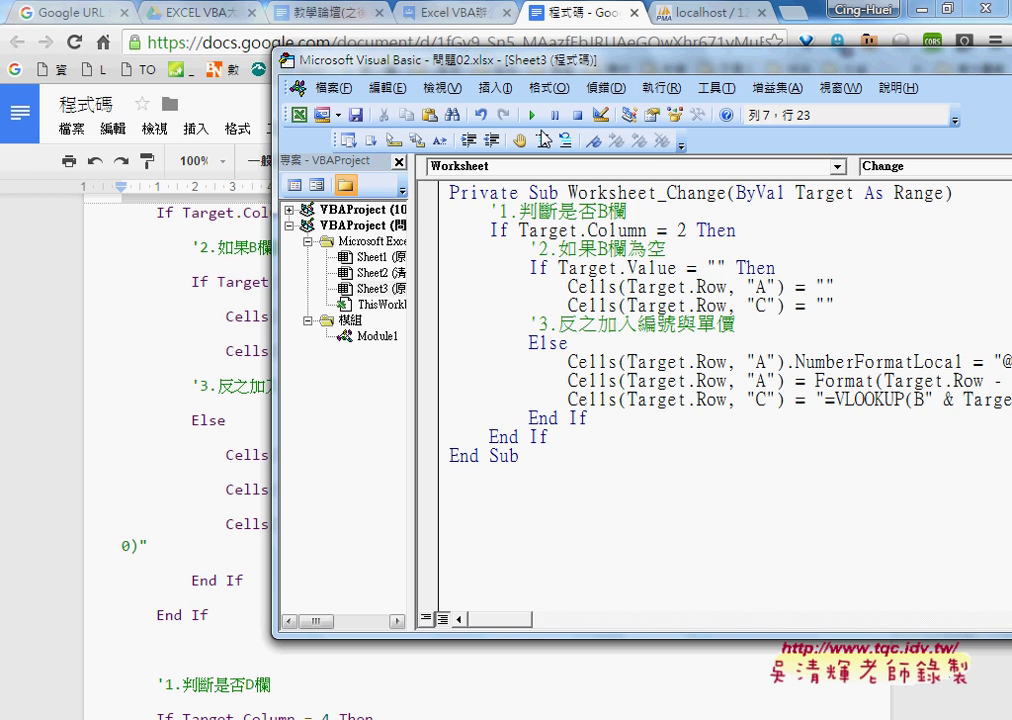
left_click_drag(558, 60, 239, 64)
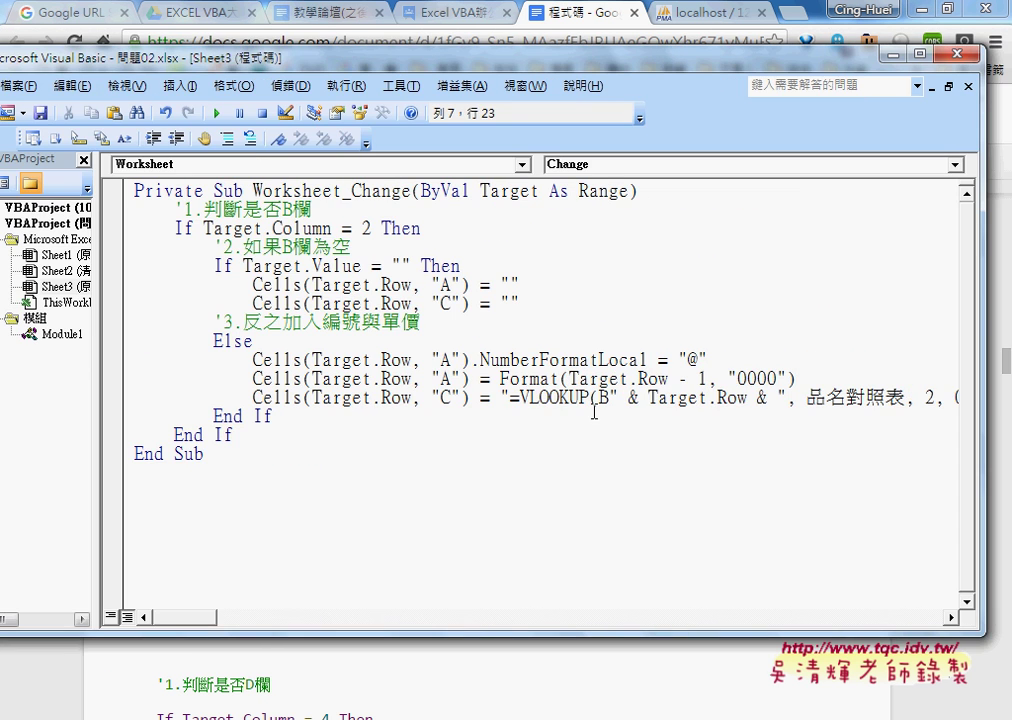
left_click_drag(509, 398, 889, 402)
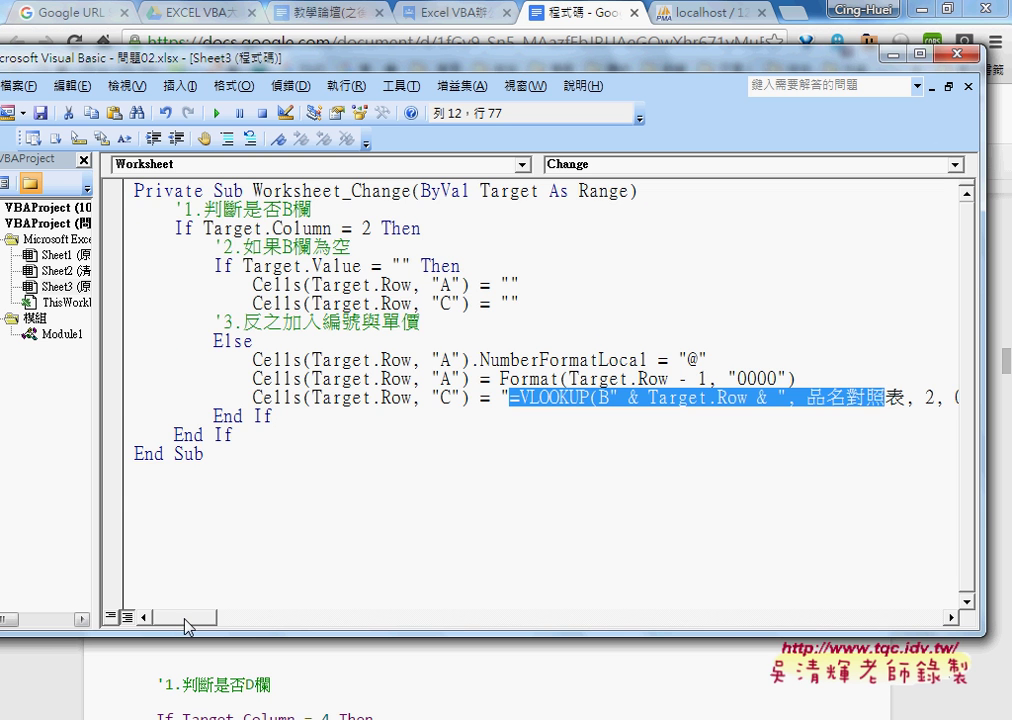
scroll(150, 496, "right", 5)
double_click(671, 398)
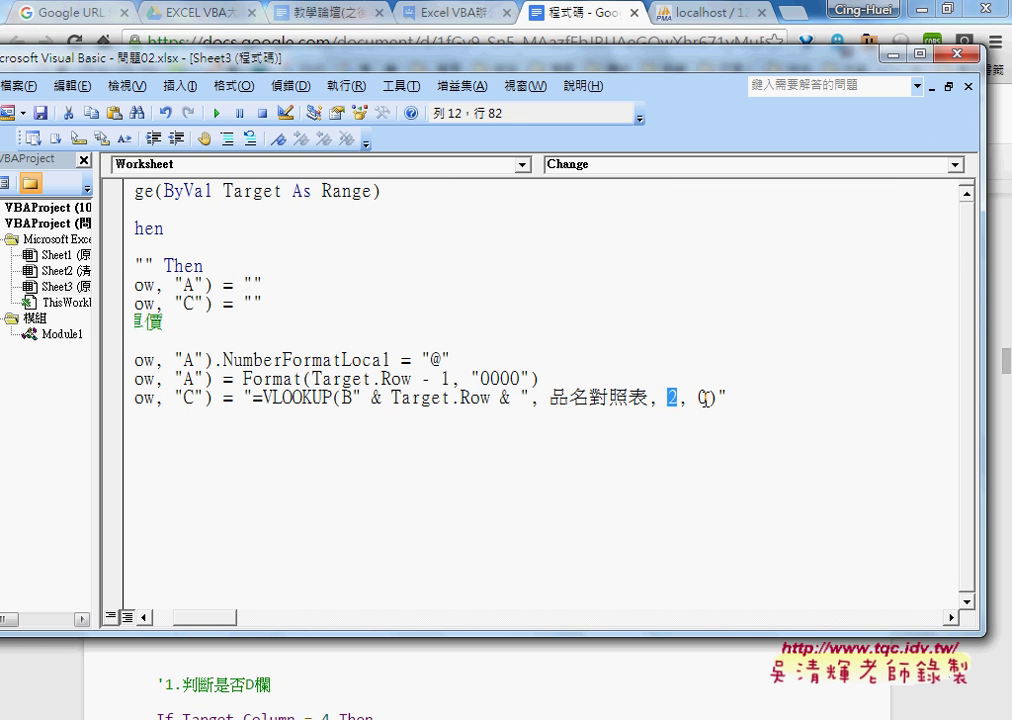
double_click(703, 398)
- Return to the workbook and clear the contents of test rows 1246 to 1248
left_click(920, 9)
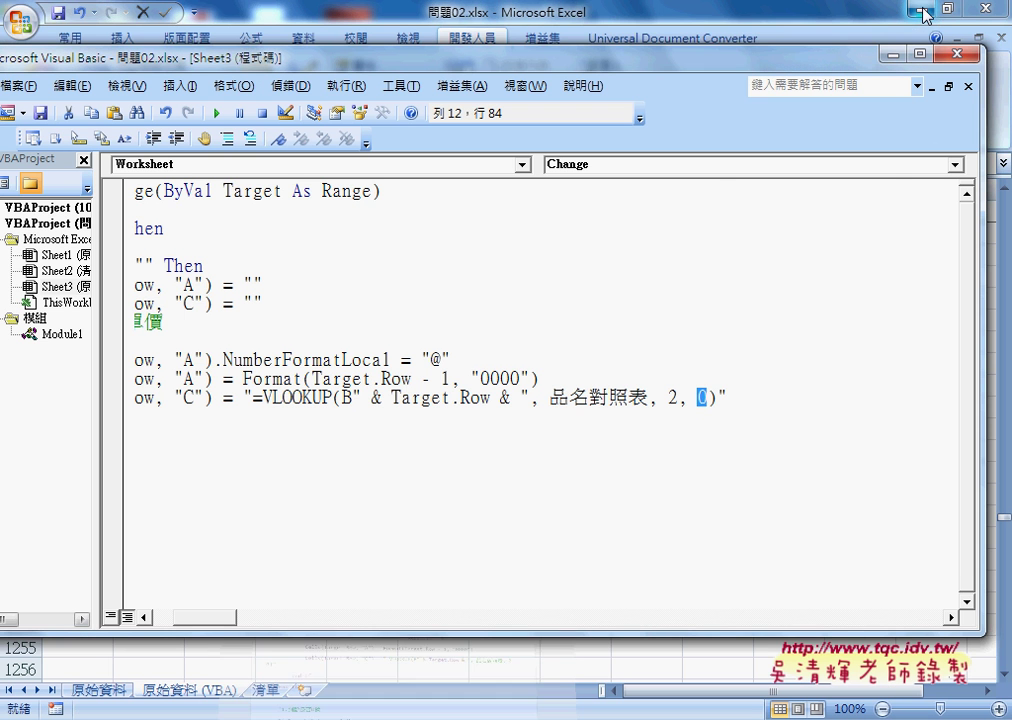
left_click(893, 55)
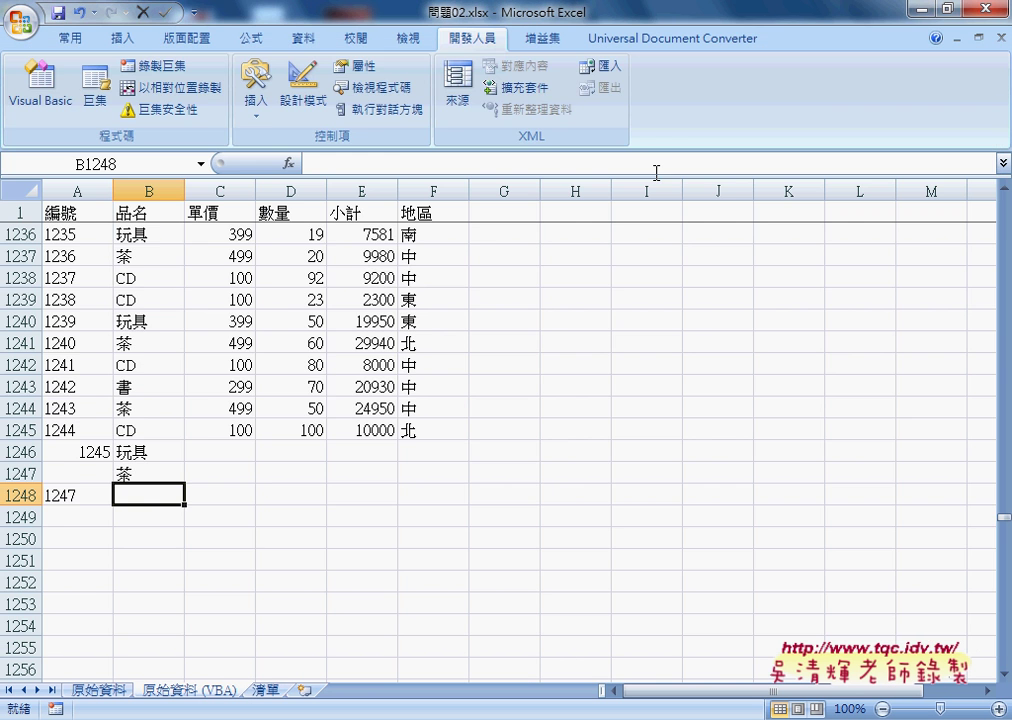
left_click(142, 473)
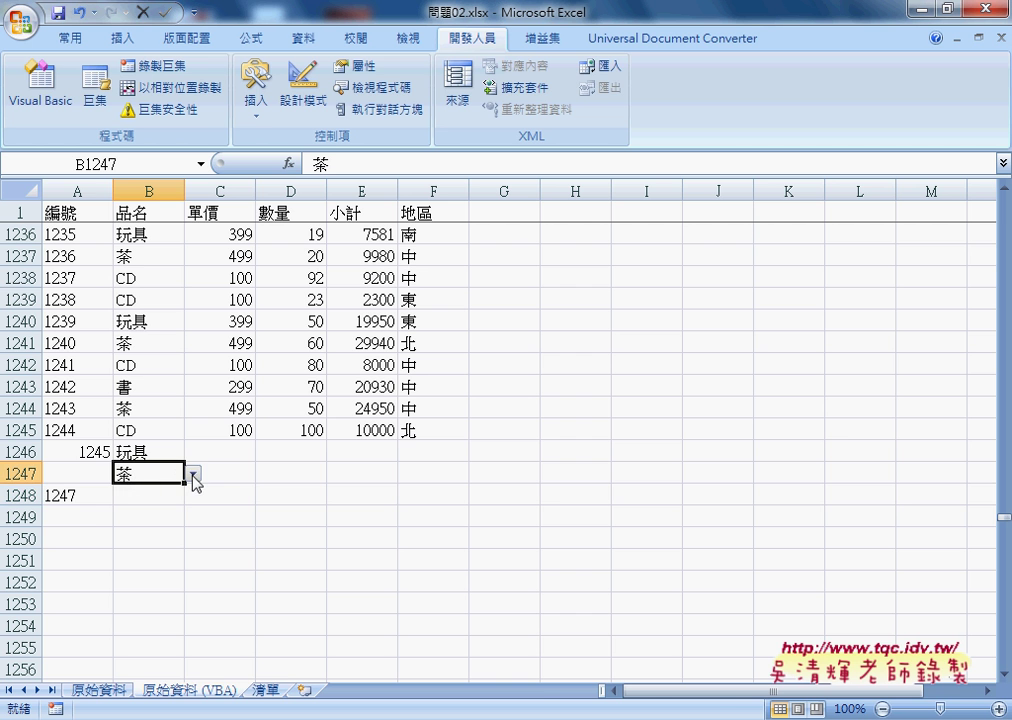
left_click_drag(20, 452, 22, 494)
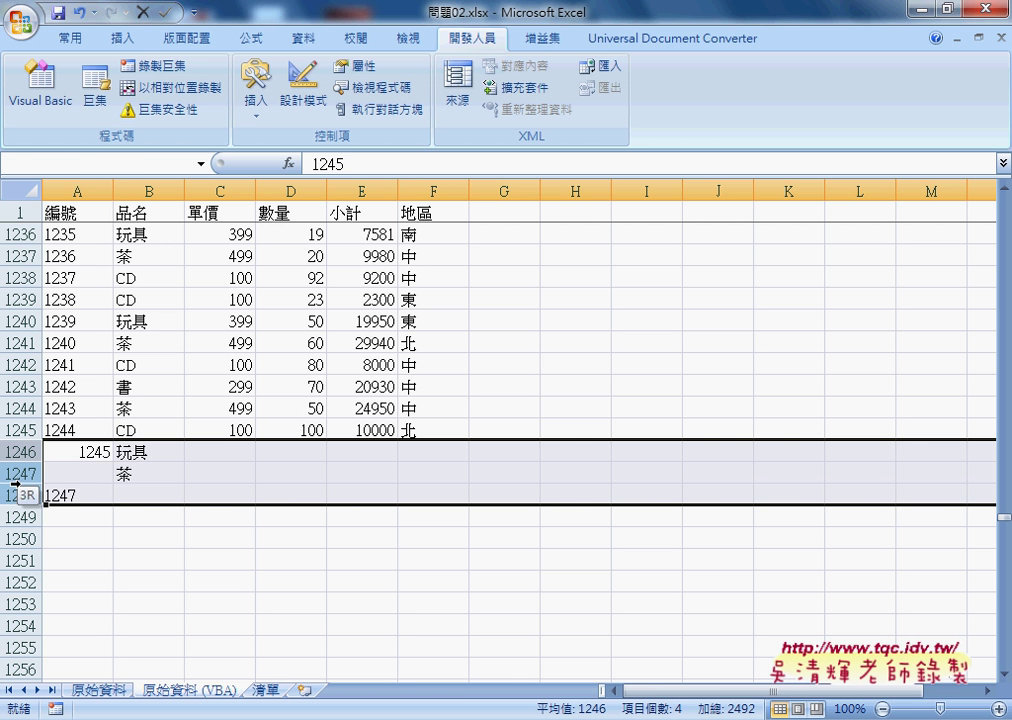
key("Delete")
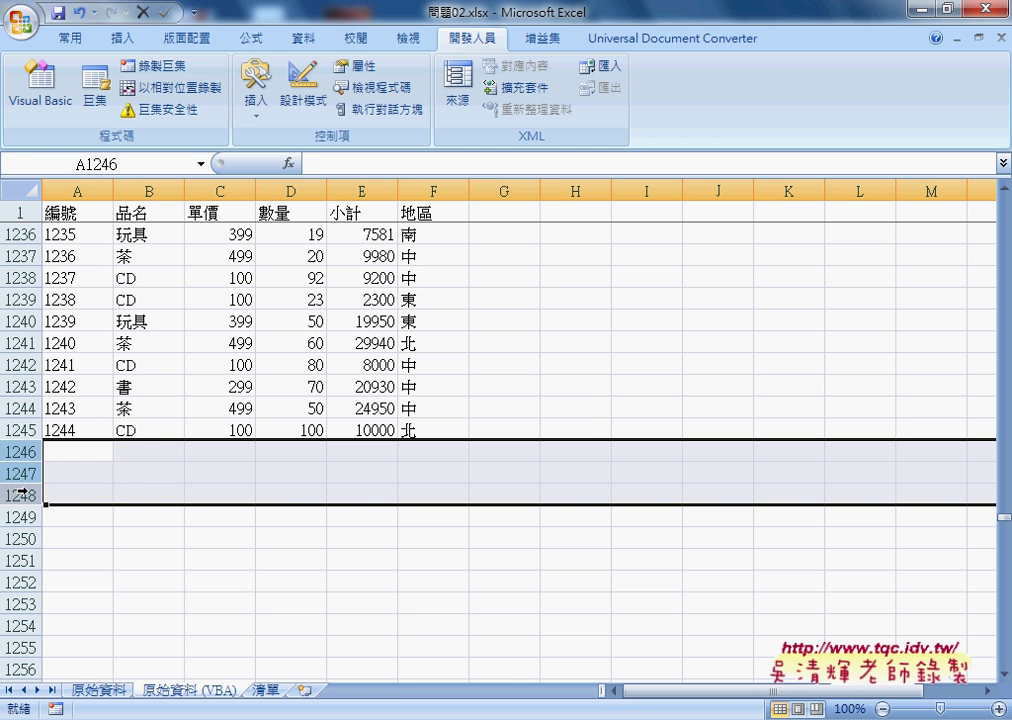
- Choose 茶 as the product in B1246 and 玩具 in B1247
left_click(157, 450)
left_click(193, 452)
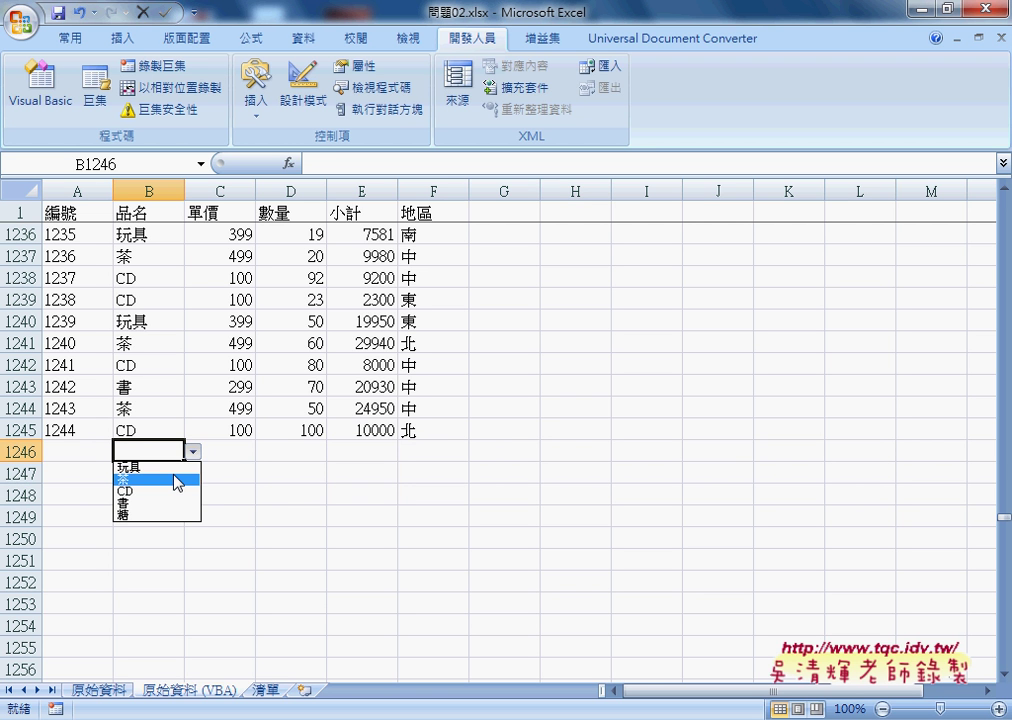
left_click(175, 480)
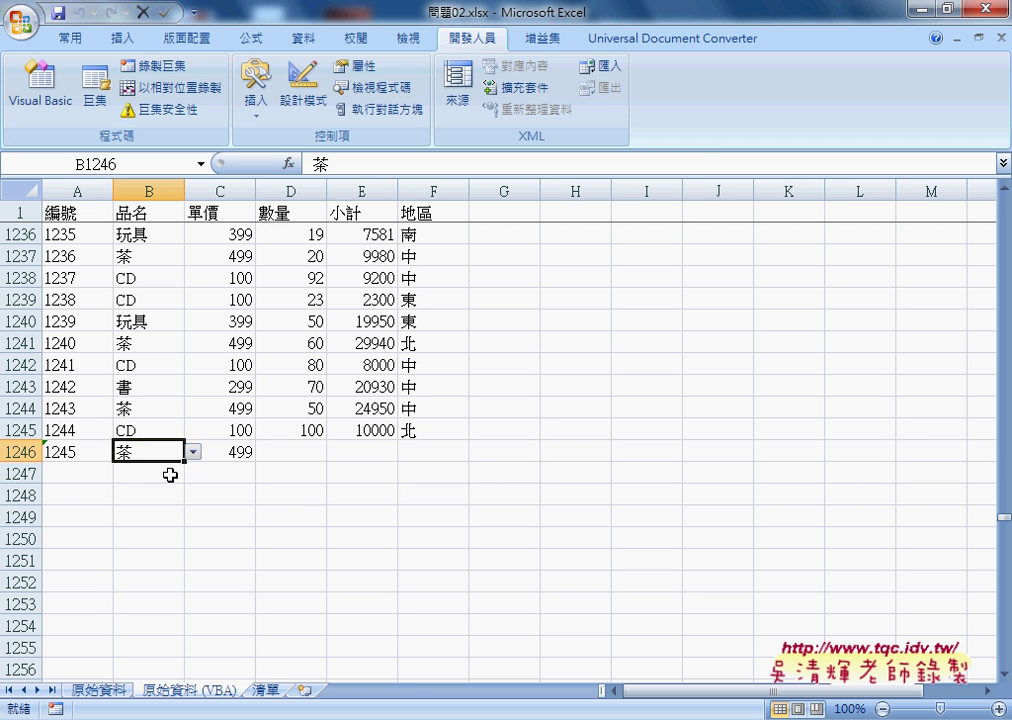
left_click(165, 473)
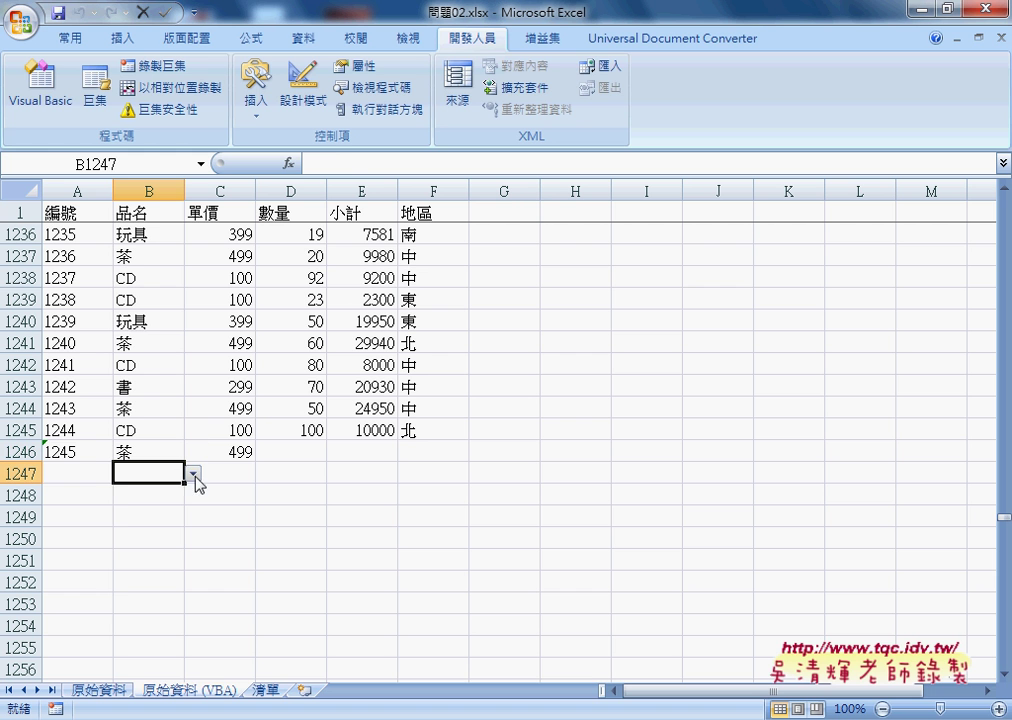
left_click(193, 474)
left_click(177, 491)
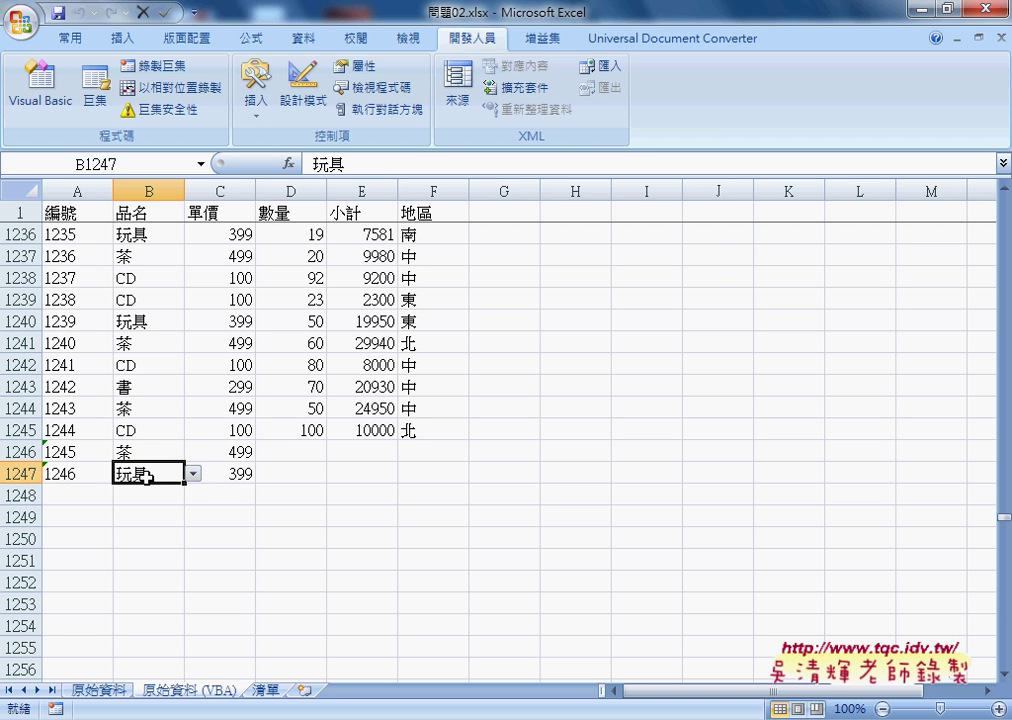
- Delete the products from B1247 and B1246 so their serial numbers blank out
key("Delete")
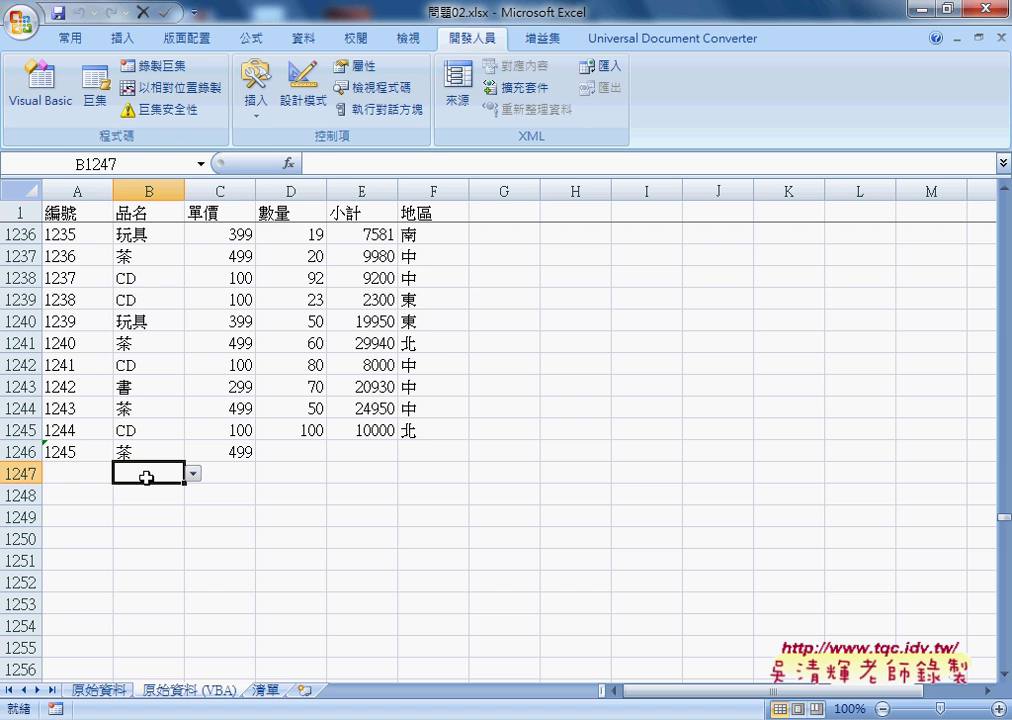
left_click(157, 452)
key("Delete")
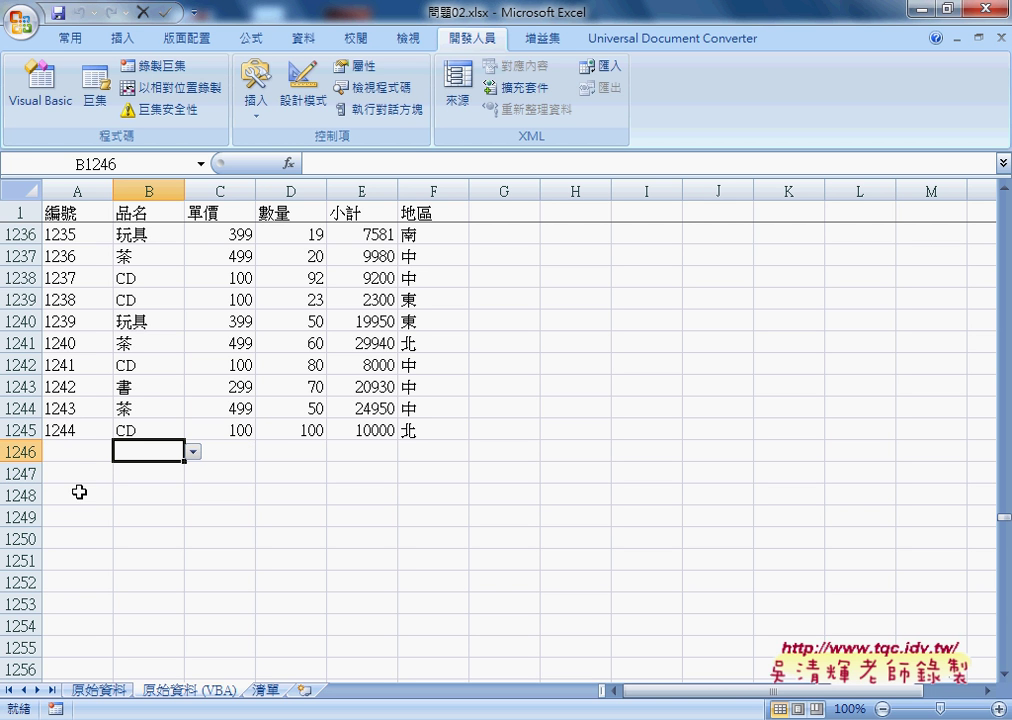
left_click(79, 453)
left_click(86, 473)
left_click(90, 492)
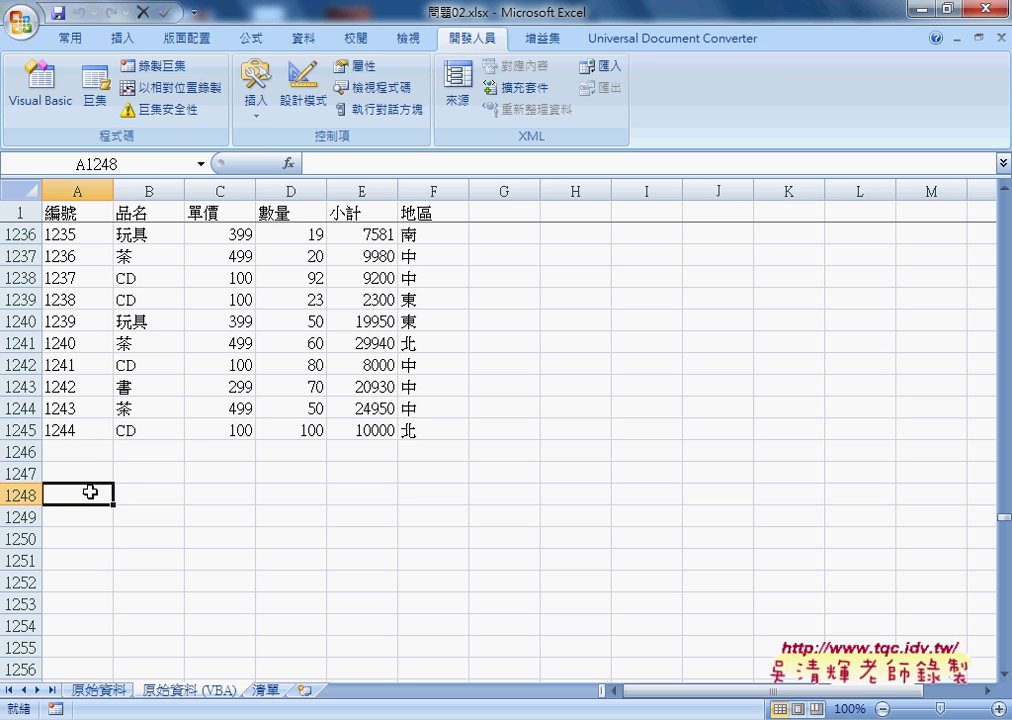
- Select the empty serial cells A1246:A1252 and bring up the VBA editor
left_click(90, 517)
left_click_drag(90, 450, 90, 587)
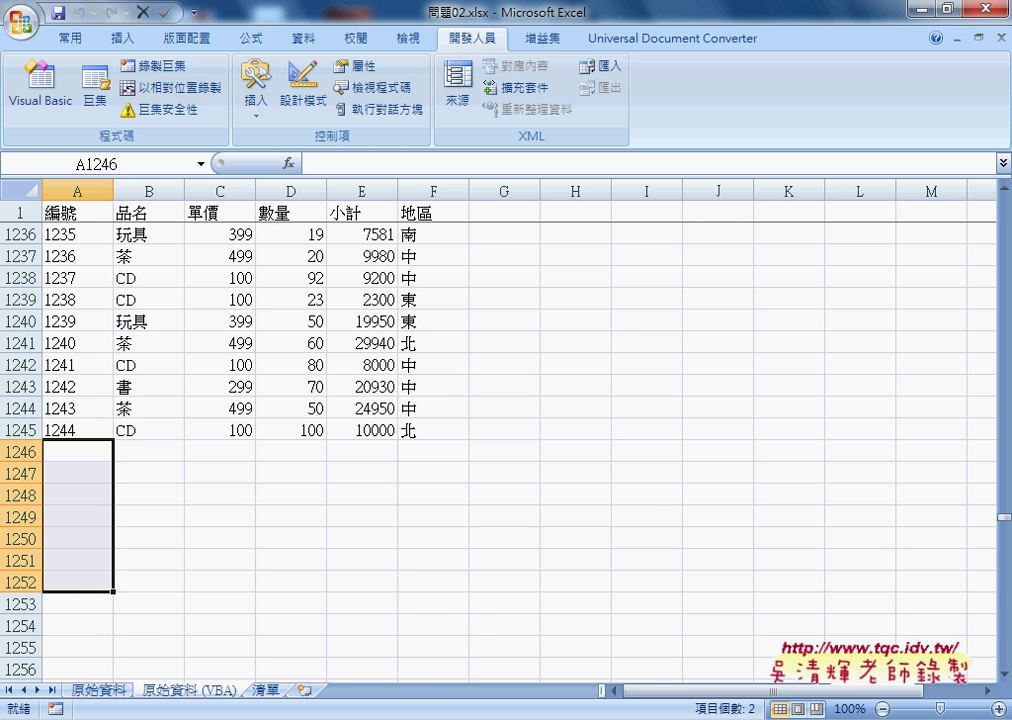
mouse_move(422, 715)
left_click(490, 628)
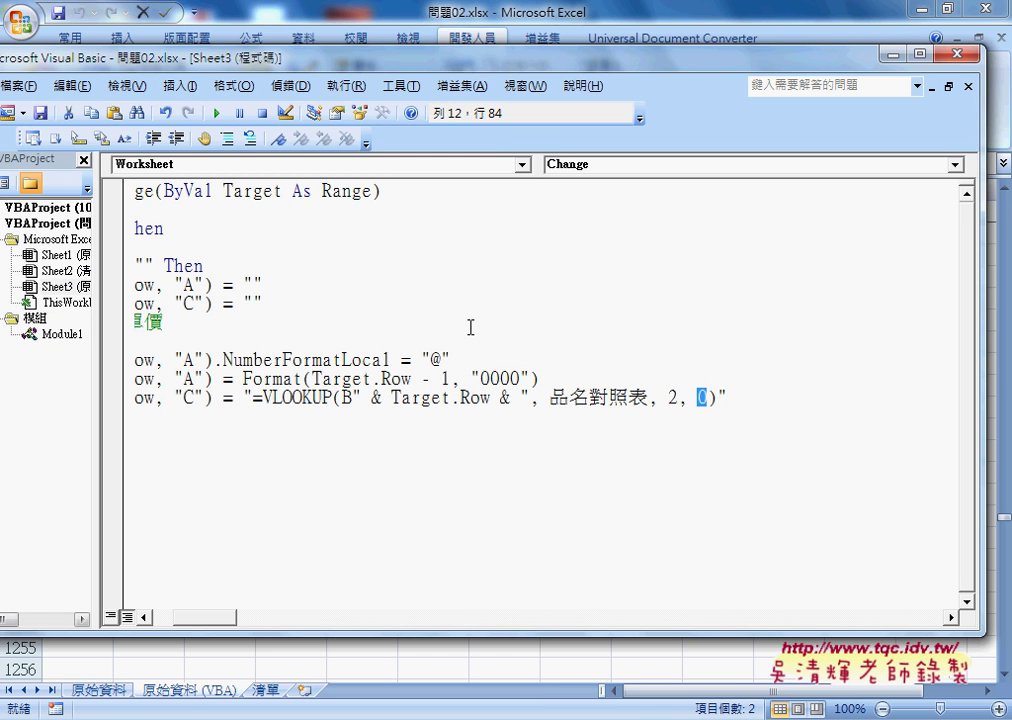
- Set a breakpoint on the If Target.Column line and choose 玩具 in B1246
left_click_drag(226, 617, 200, 617)
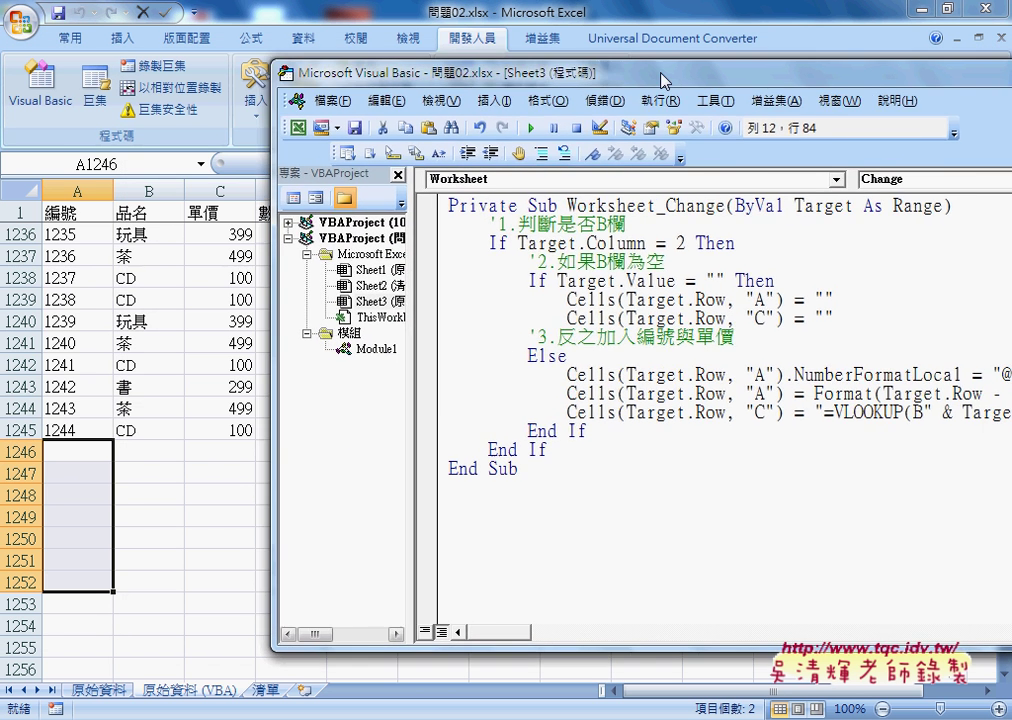
left_click_drag(338, 62, 700, 82)
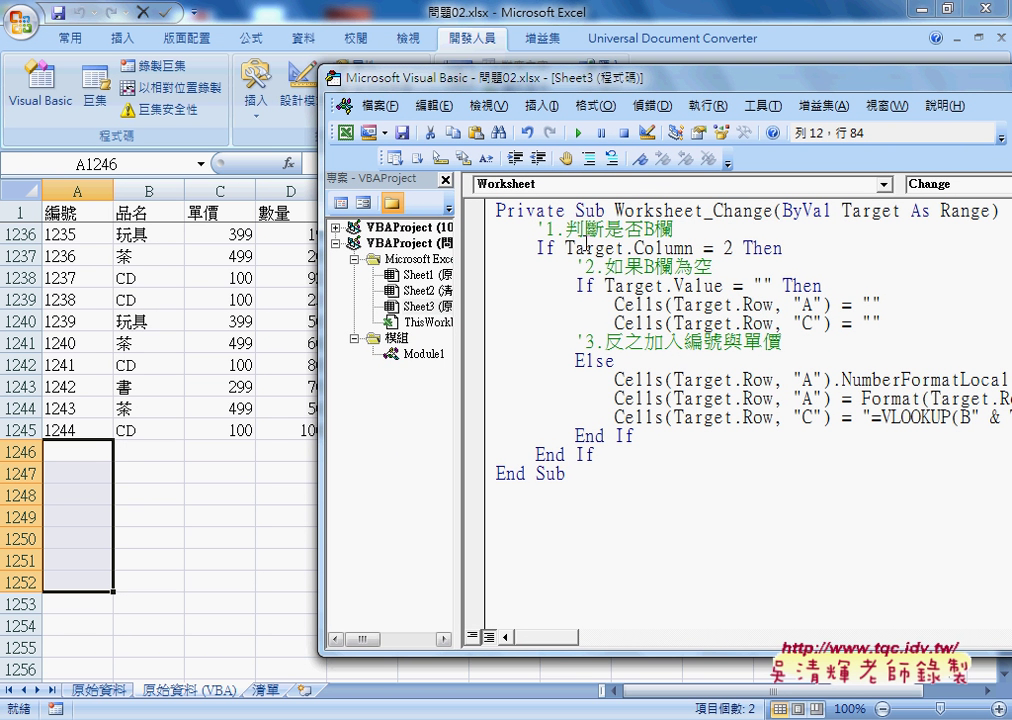
left_click(474, 248)
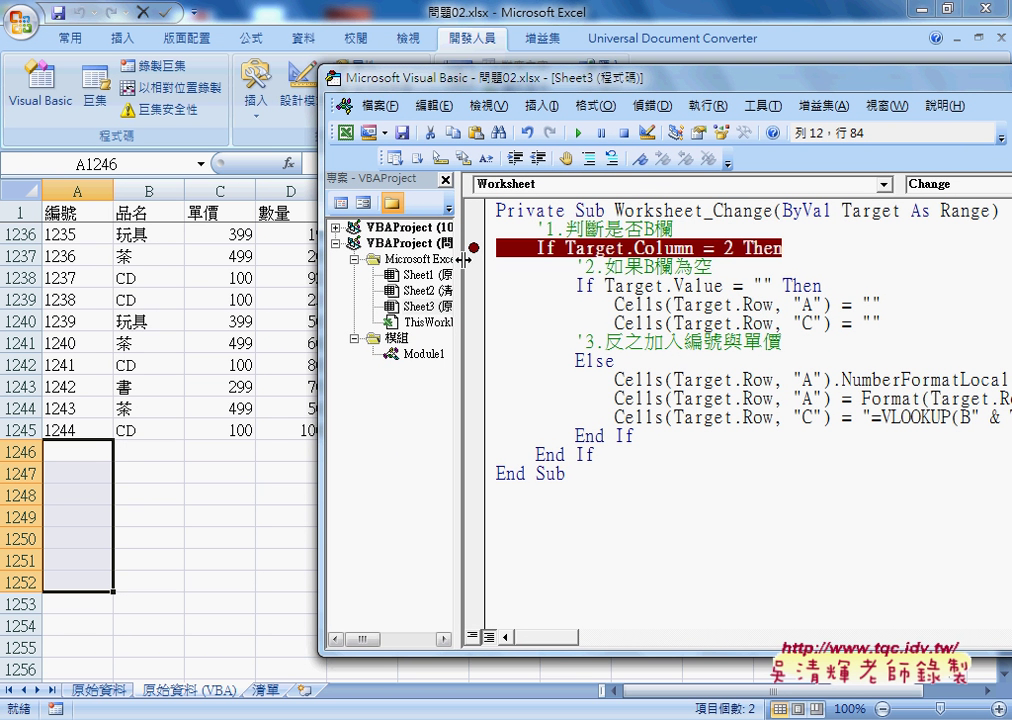
left_click(149, 449)
left_click(192, 452)
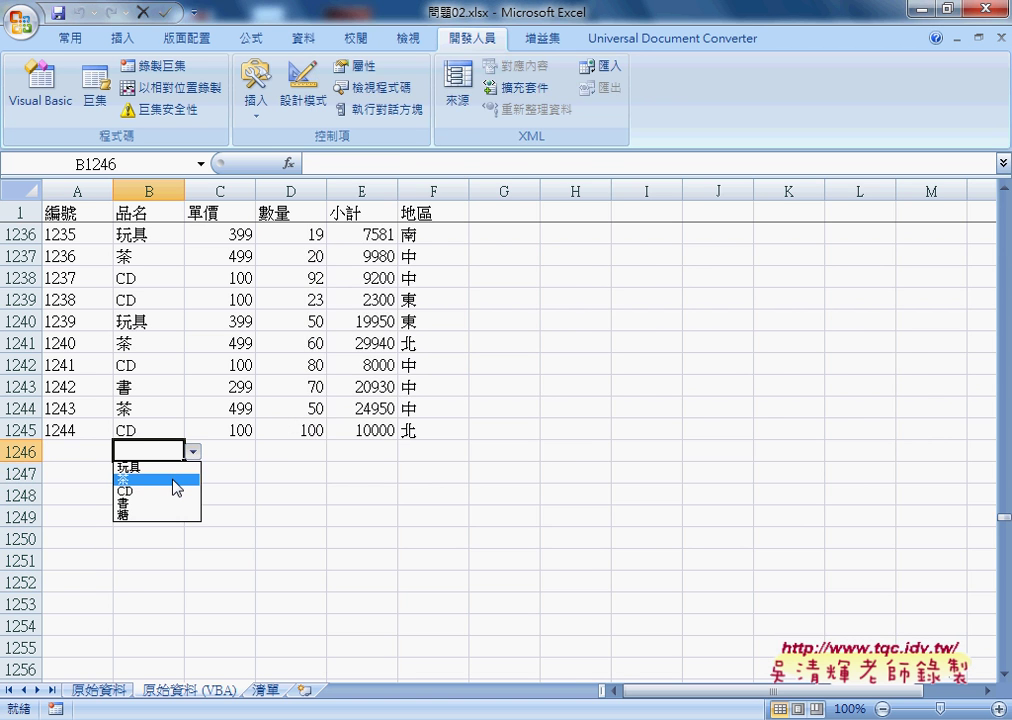
left_click(174, 468)
- Step through the handler as serial 1245 and price 399 fill in, then let it finish
mouse_move(675, 250)
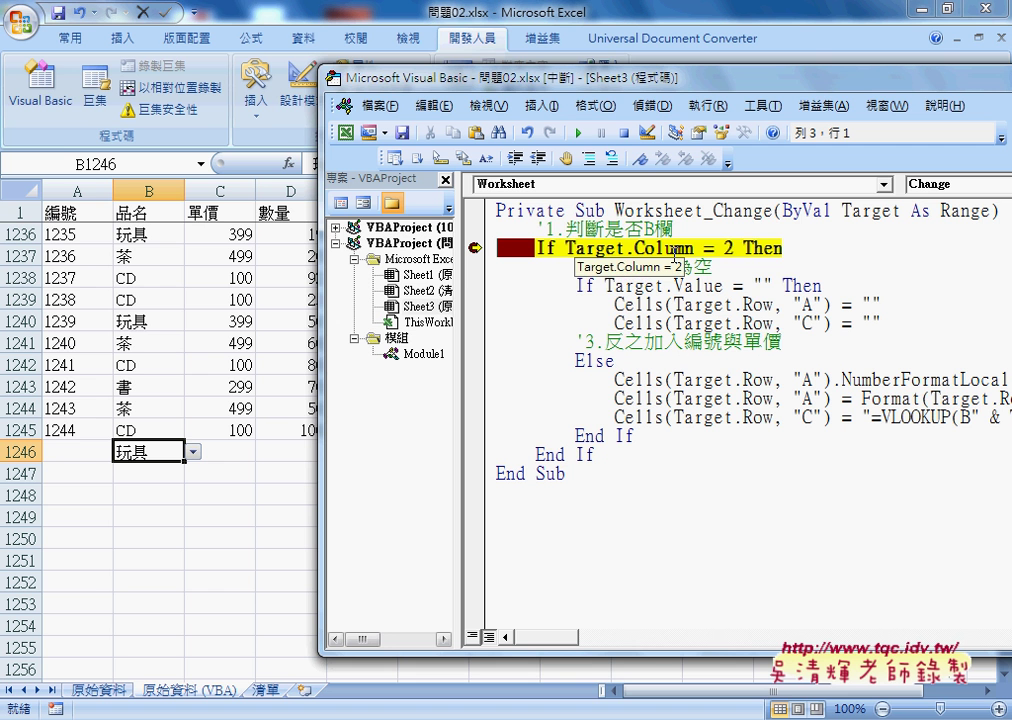
key("F8")
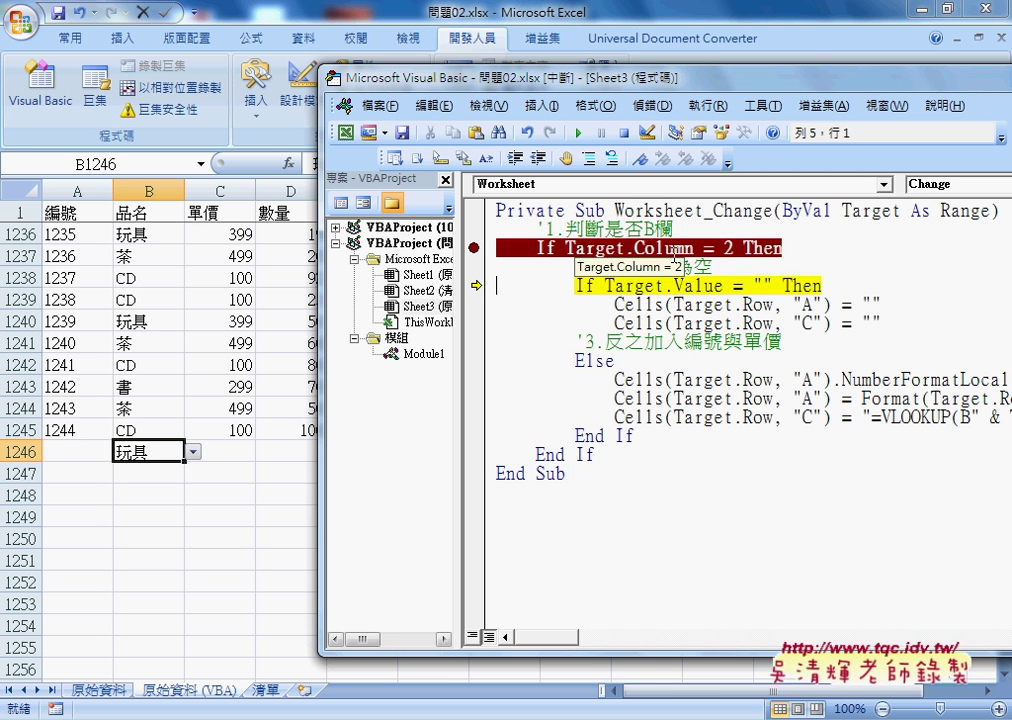
key("F8")
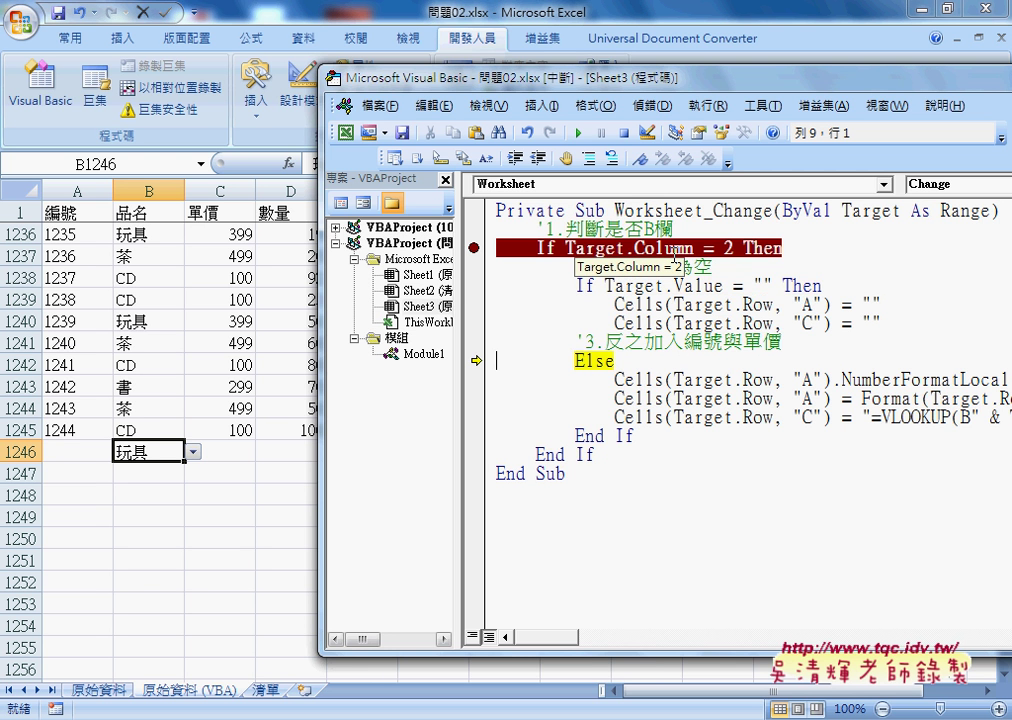
key("F8")
key("F8")
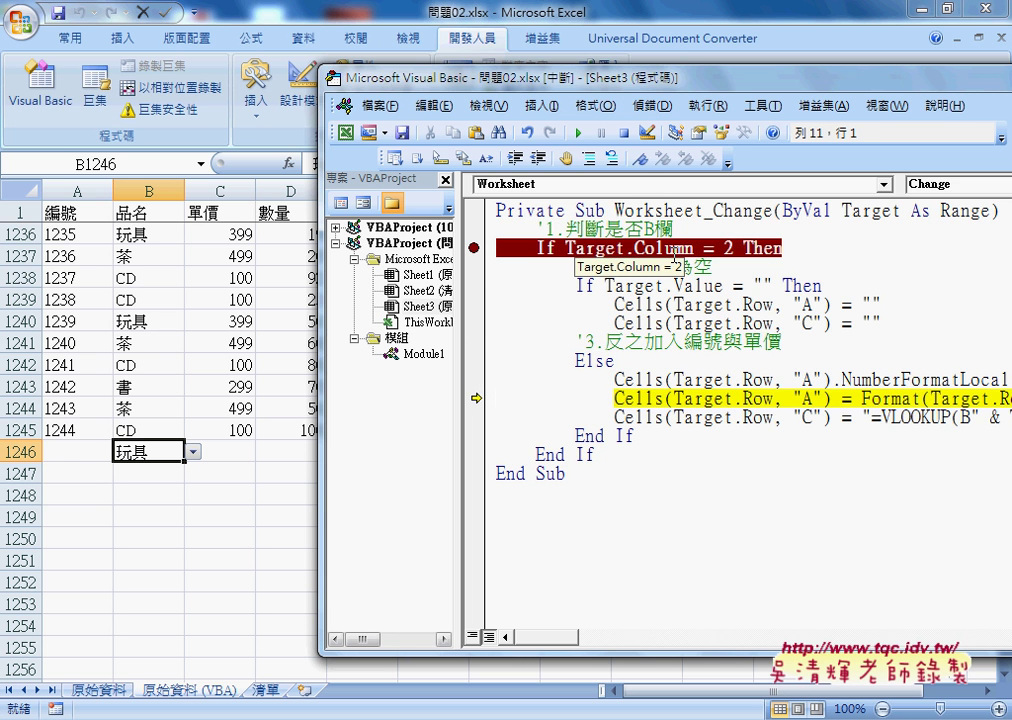
key("F8")
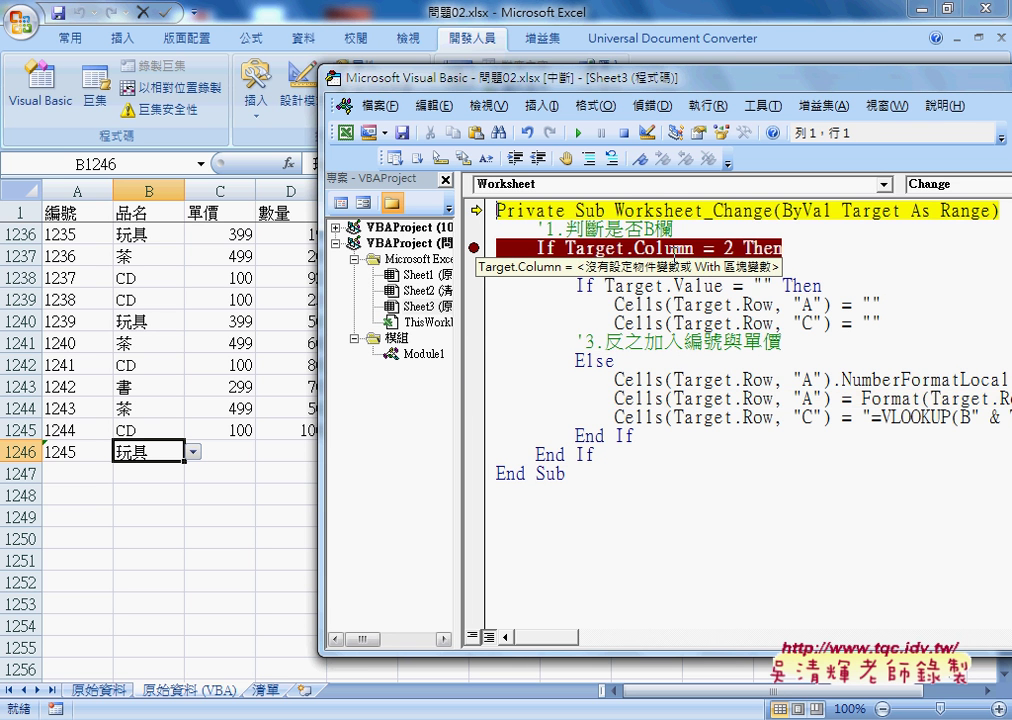
key("F8")
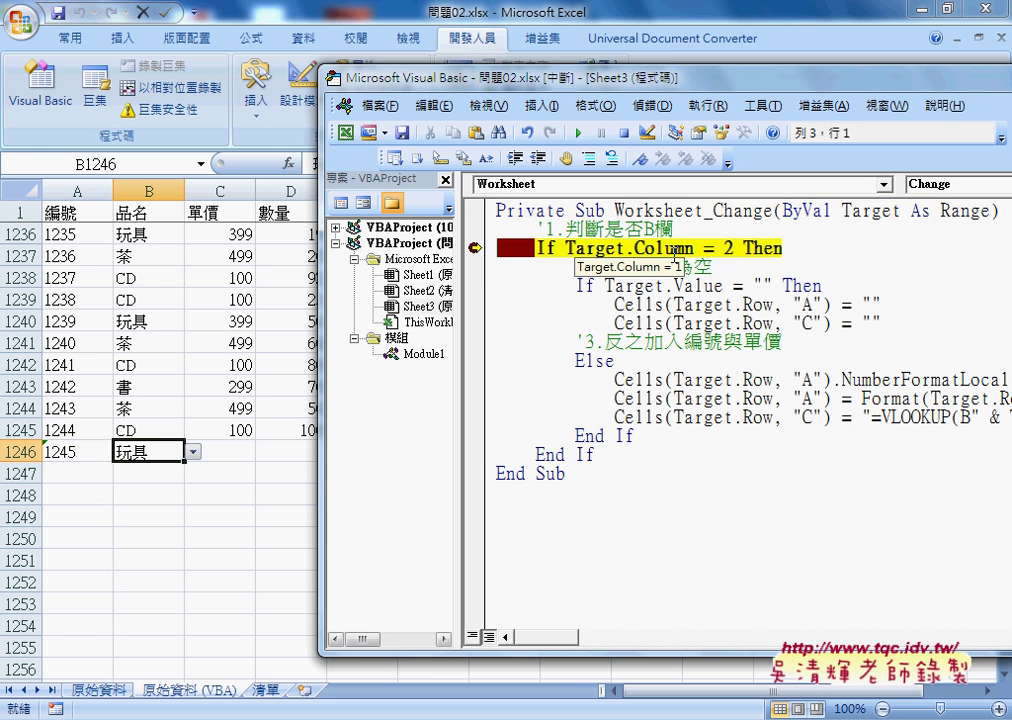
key("F8")
key("F8")
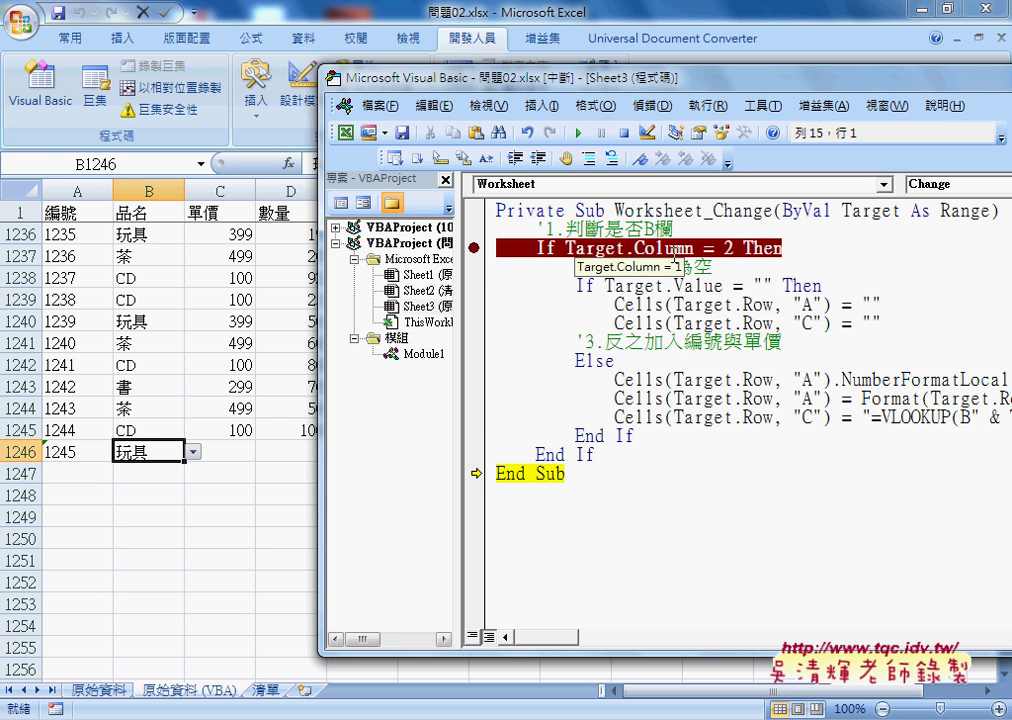
key("F8")
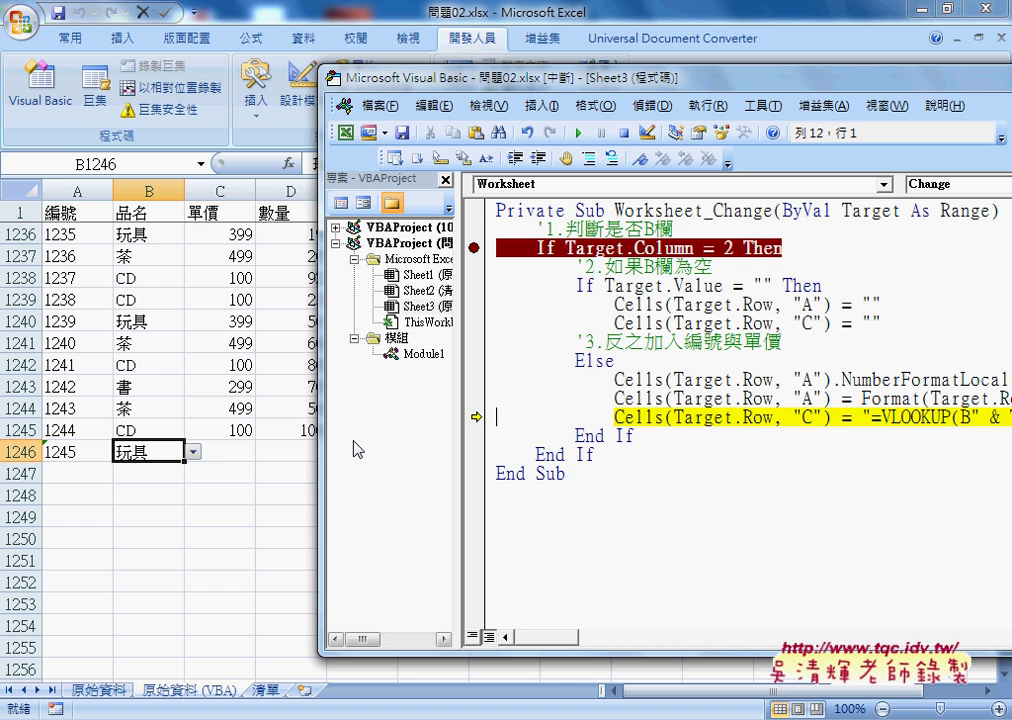
key("F8")
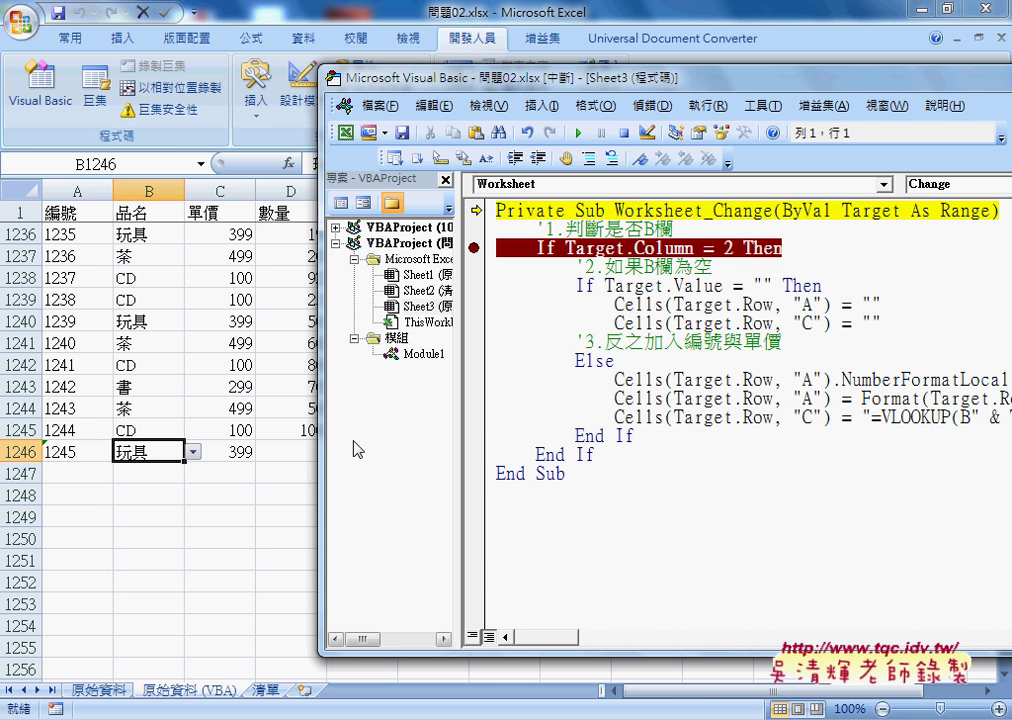
key("F8")
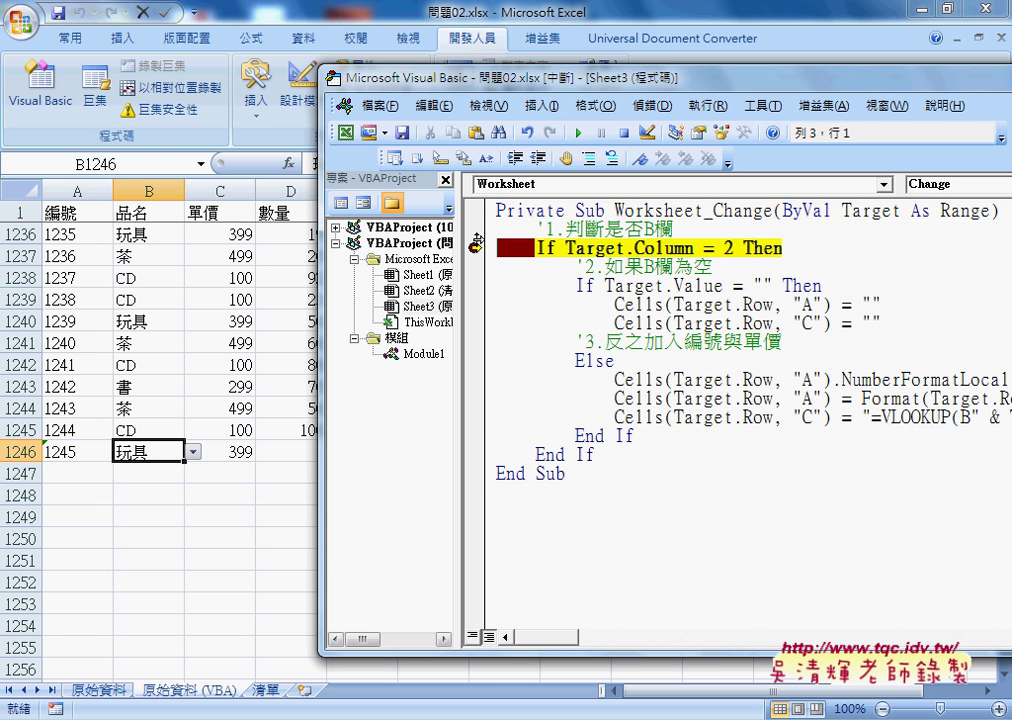
key("F5")
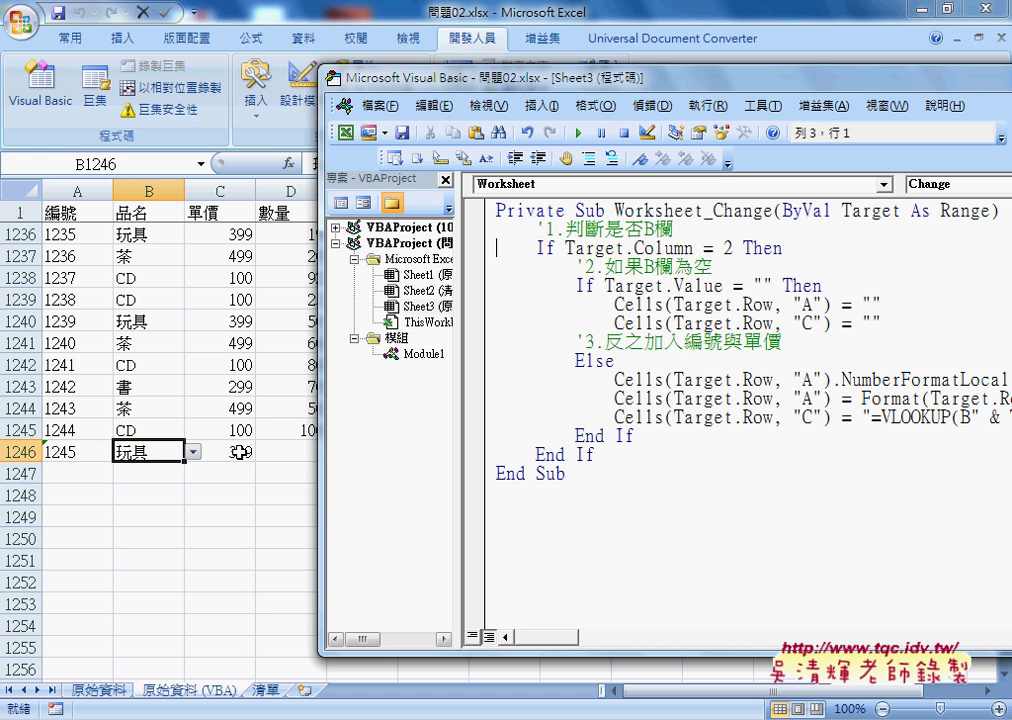
- Inspect the VLOOKUP price formula in C1246
left_click(240, 452)
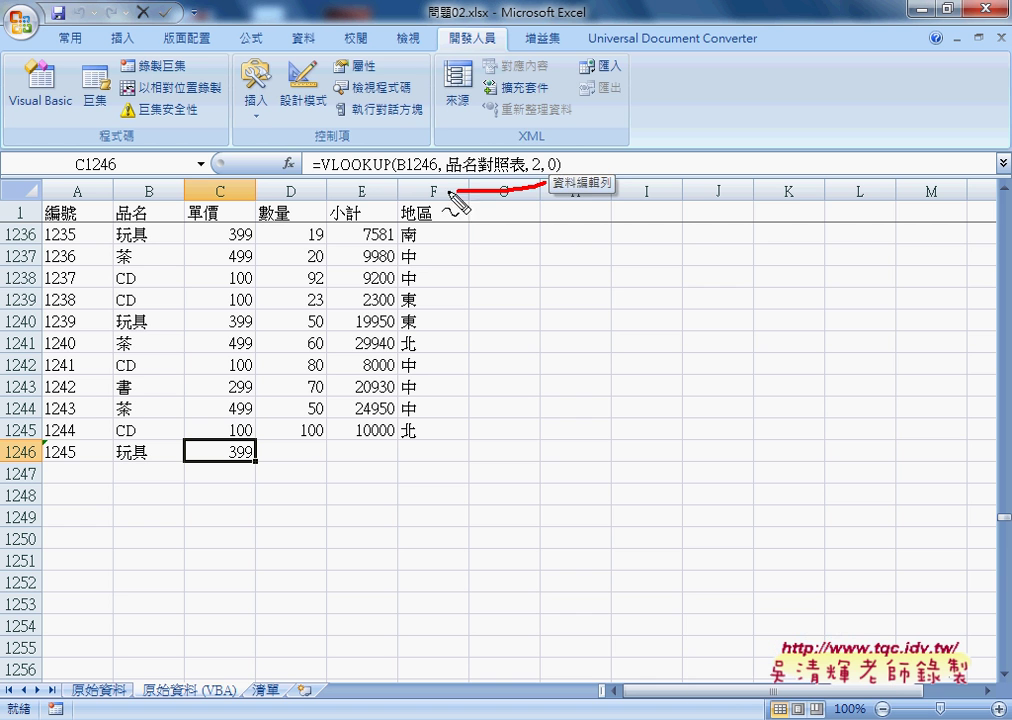
left_click_drag(548, 183, 450, 138)
mouse_move(712, 270)
left_mouse_down()
mouse_move(576, 190)
mouse_move(636, 192)
left_mouse_up()
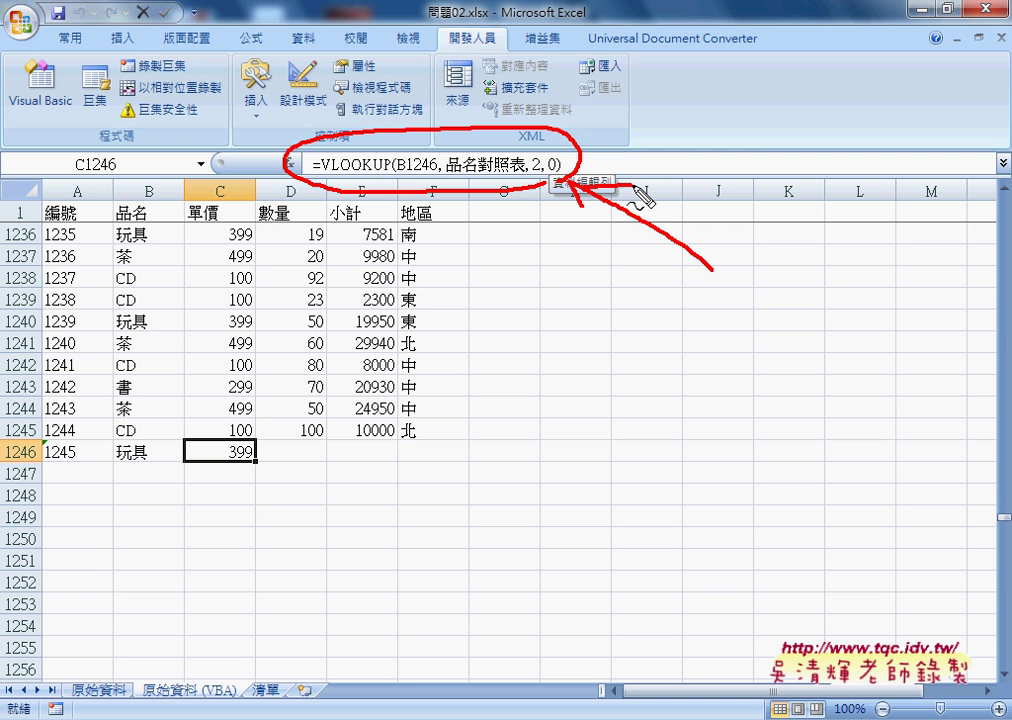
key("Escape")
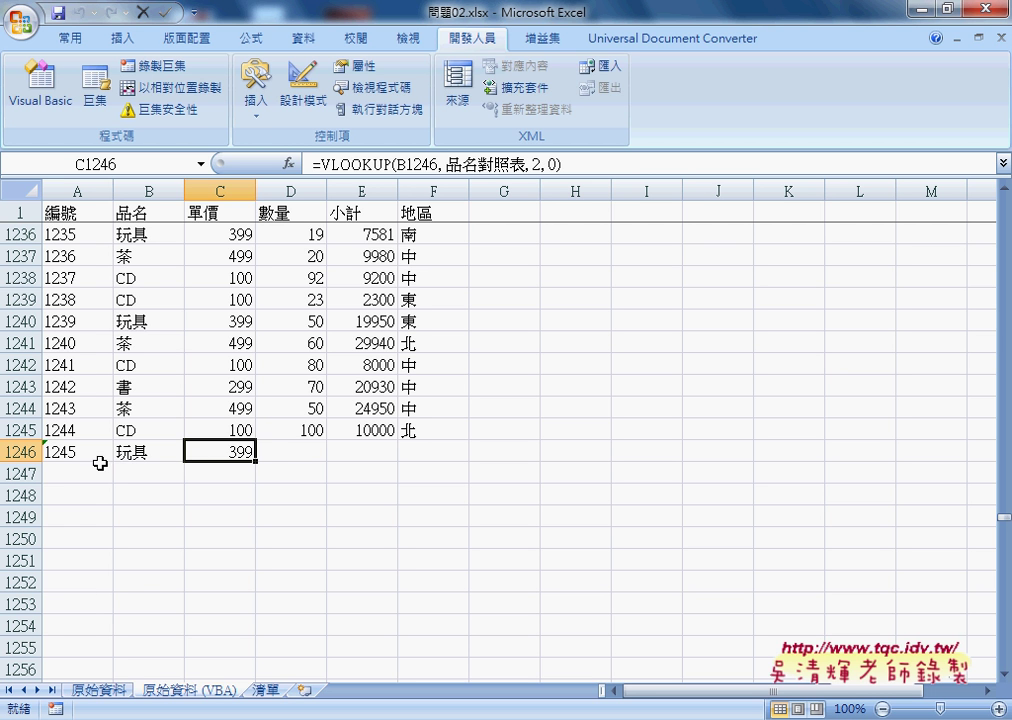
- Enter quantity 50 in D1246 and check the 19950 subtotal in E1246
left_click(160, 453)
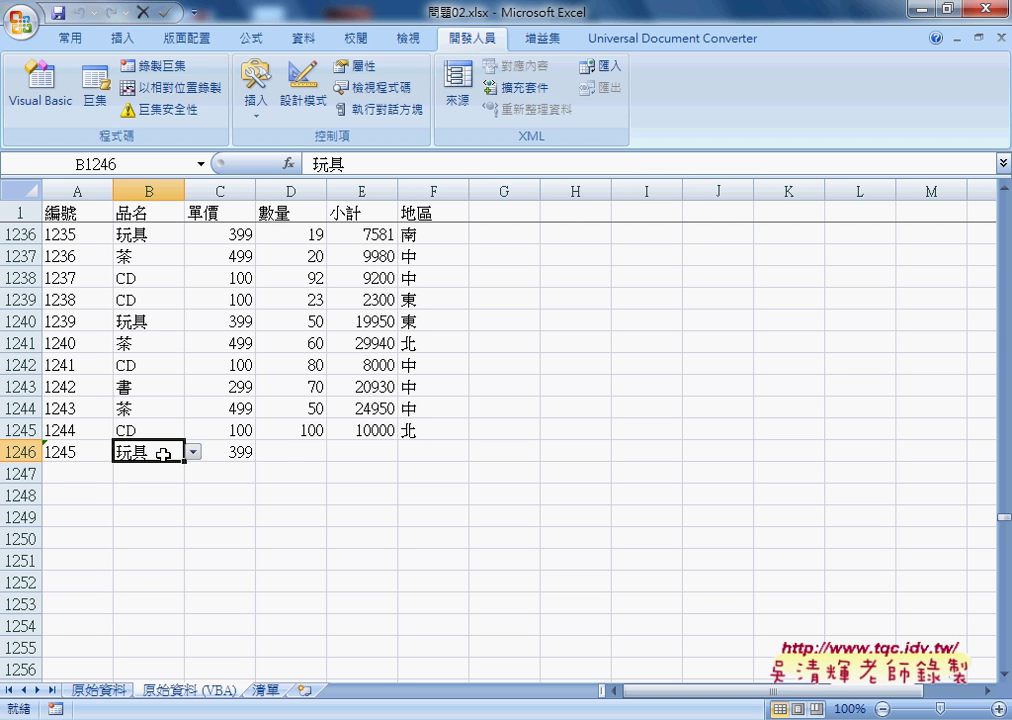
left_click(305, 453)
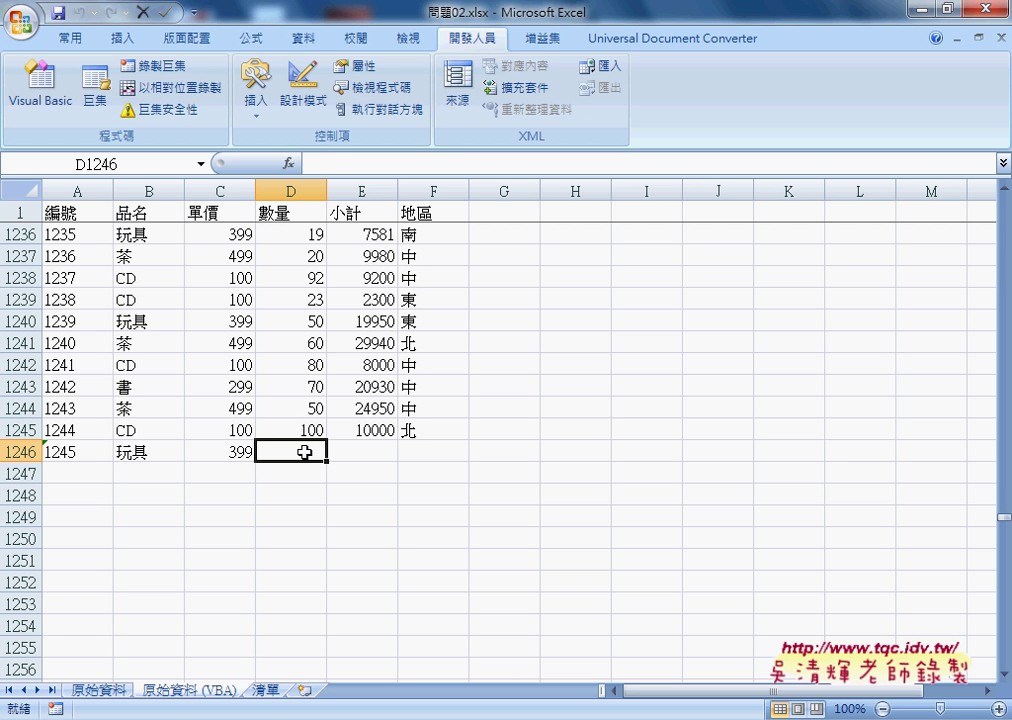
type("50")
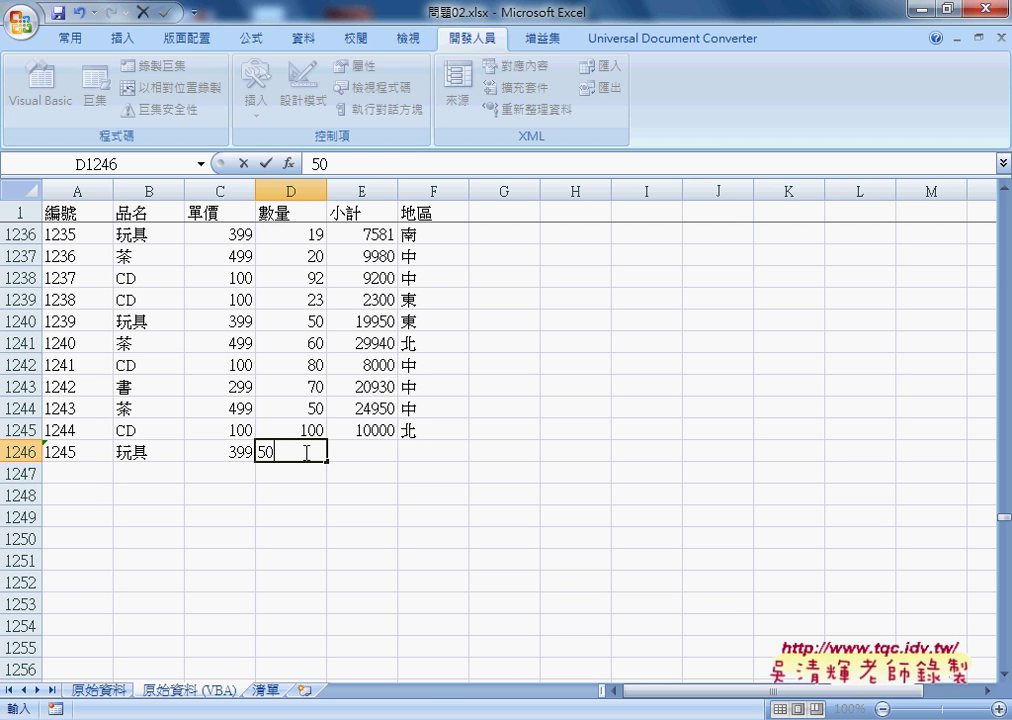
key("Return")
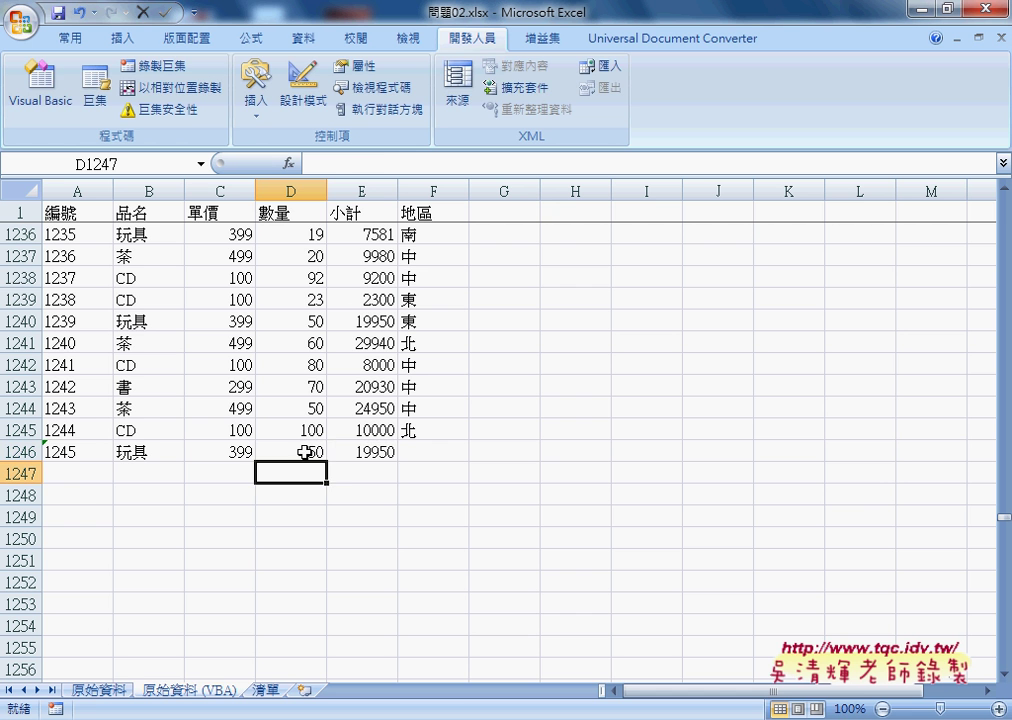
left_click(376, 453)
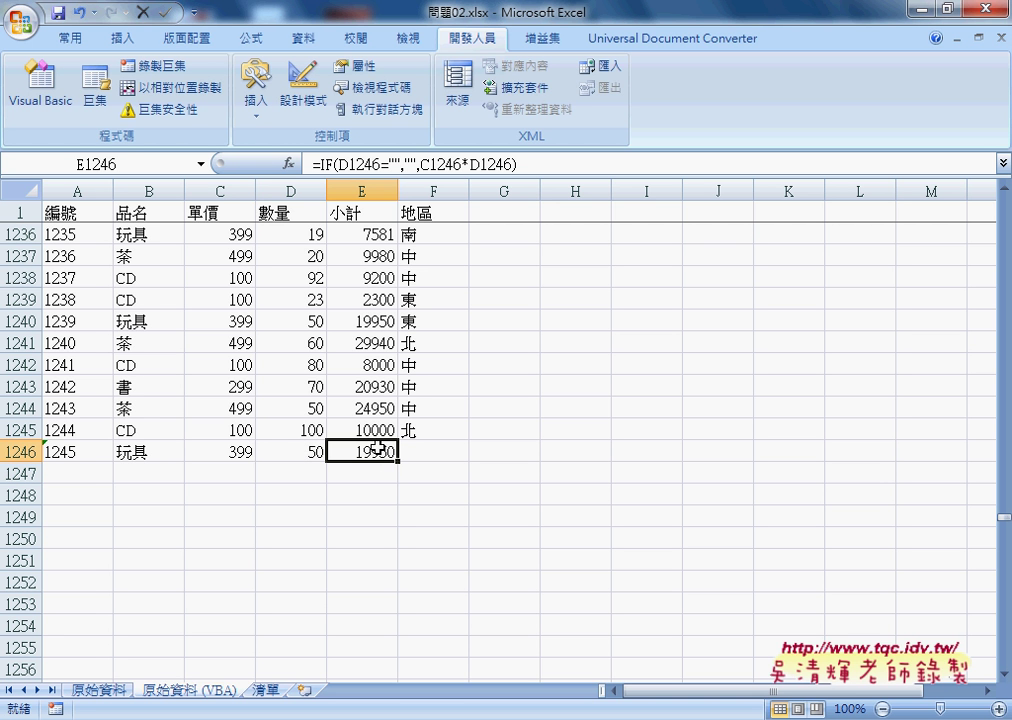
key("ctrl+shift+Down")
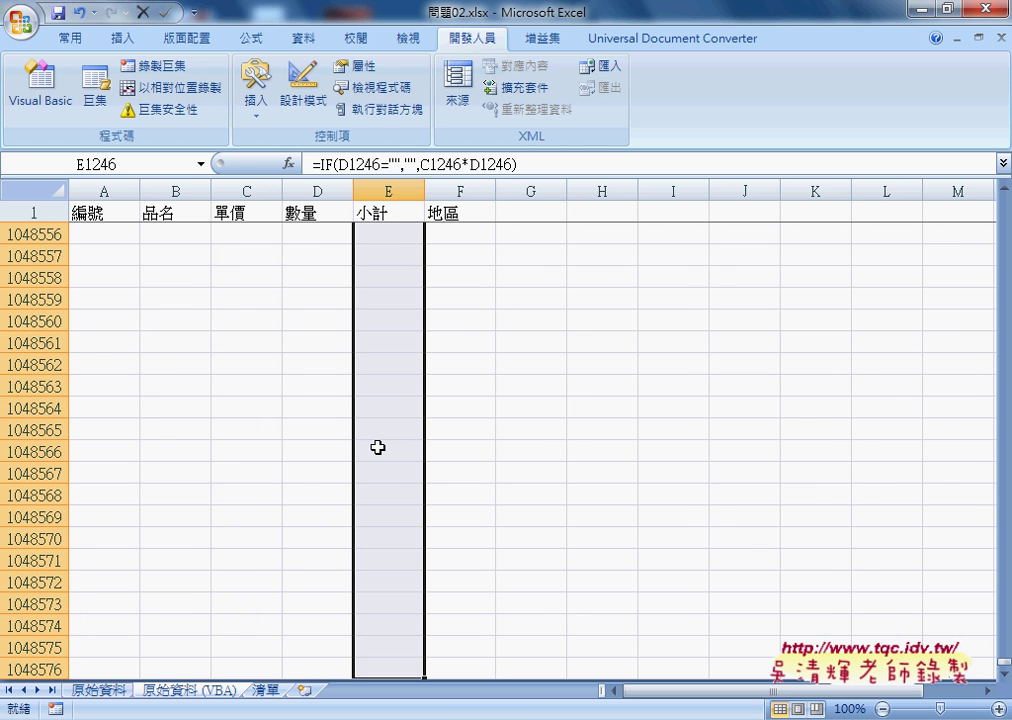
key("Delete")
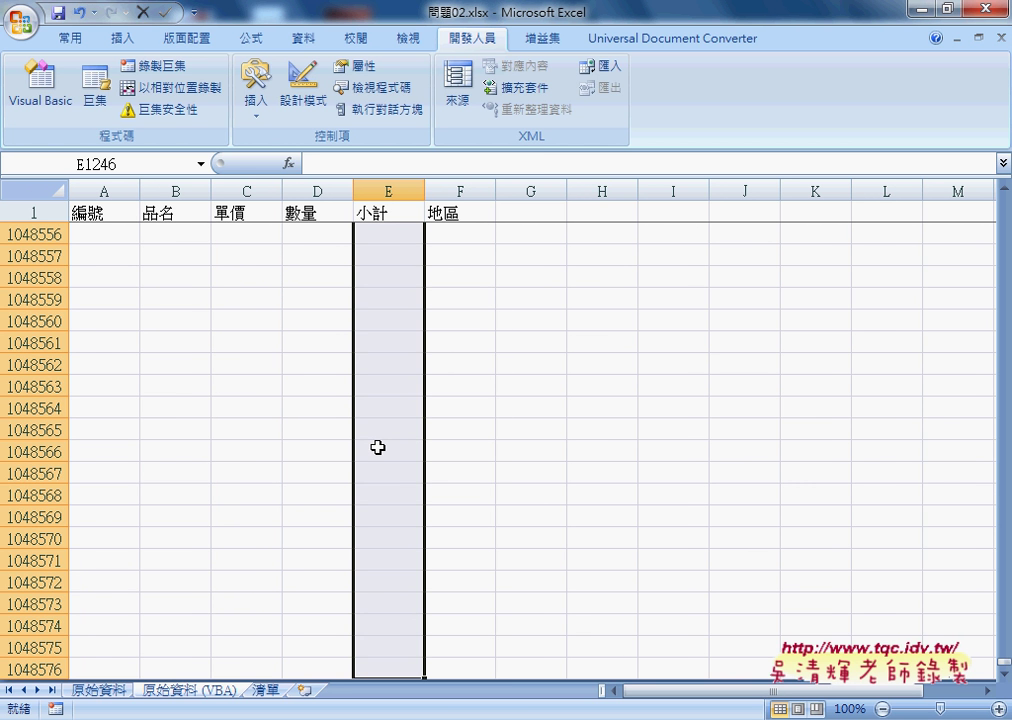
key("ctrl+Up")
scroll(378, 447, "up", 3)
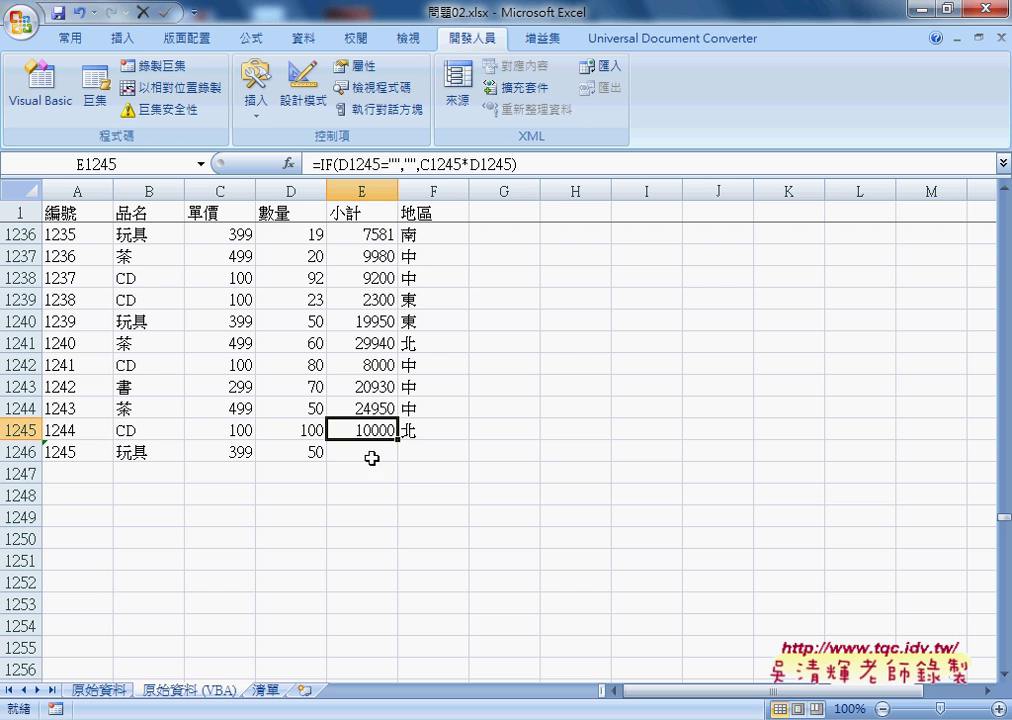
left_click(375, 452)
left_click(301, 452)
left_click(335, 452)
left_click(280, 452)
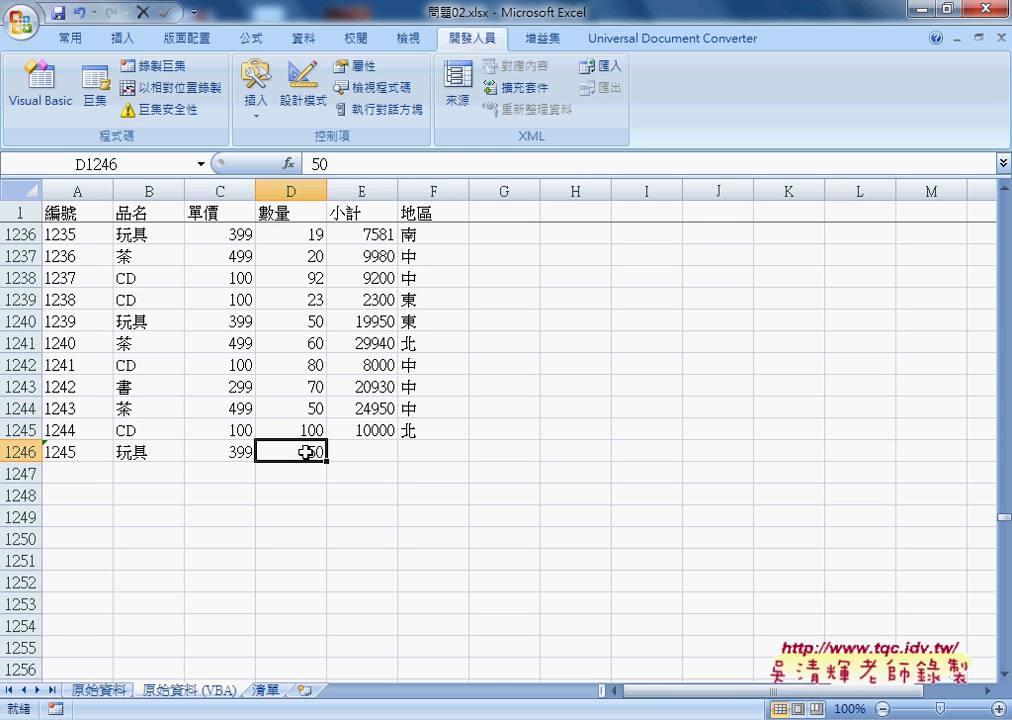
left_click(345, 452)
left_click(314, 452)
left_click(139, 455)
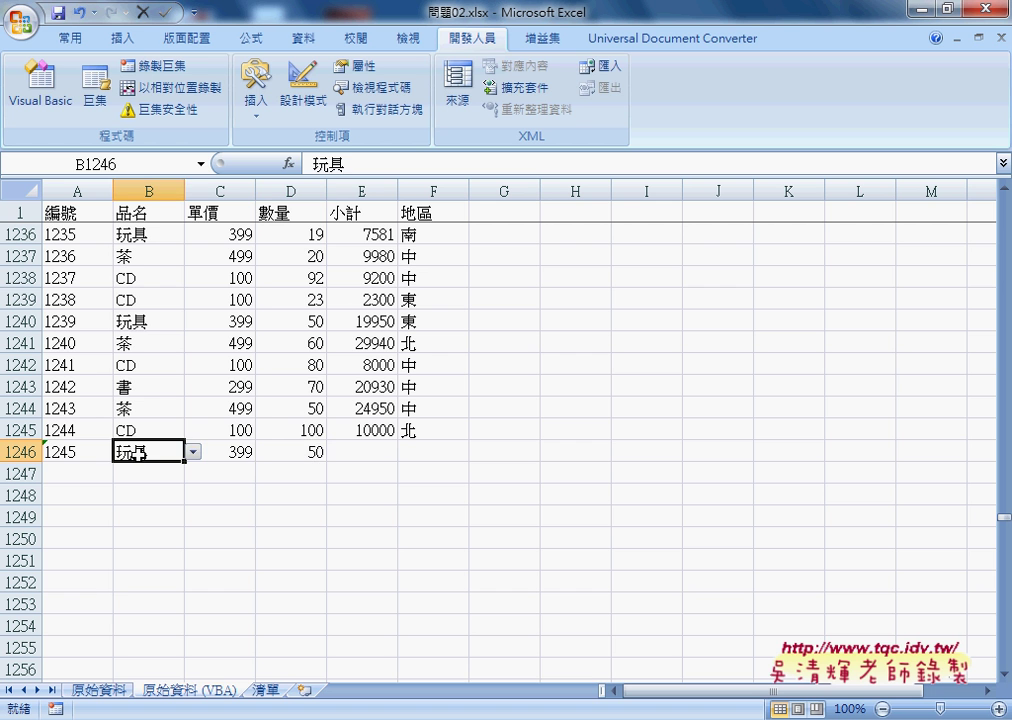
left_click(304, 456)
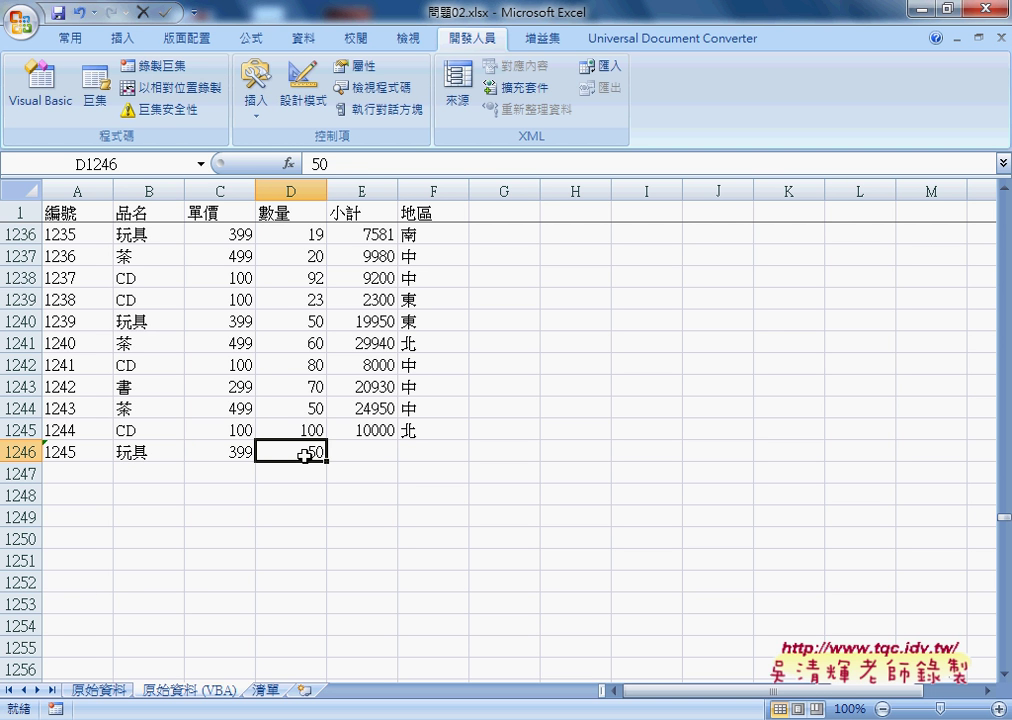
- In Sheet3's Change code, add blank lines after the outer End If, before End Sub
mouse_move(412, 716)
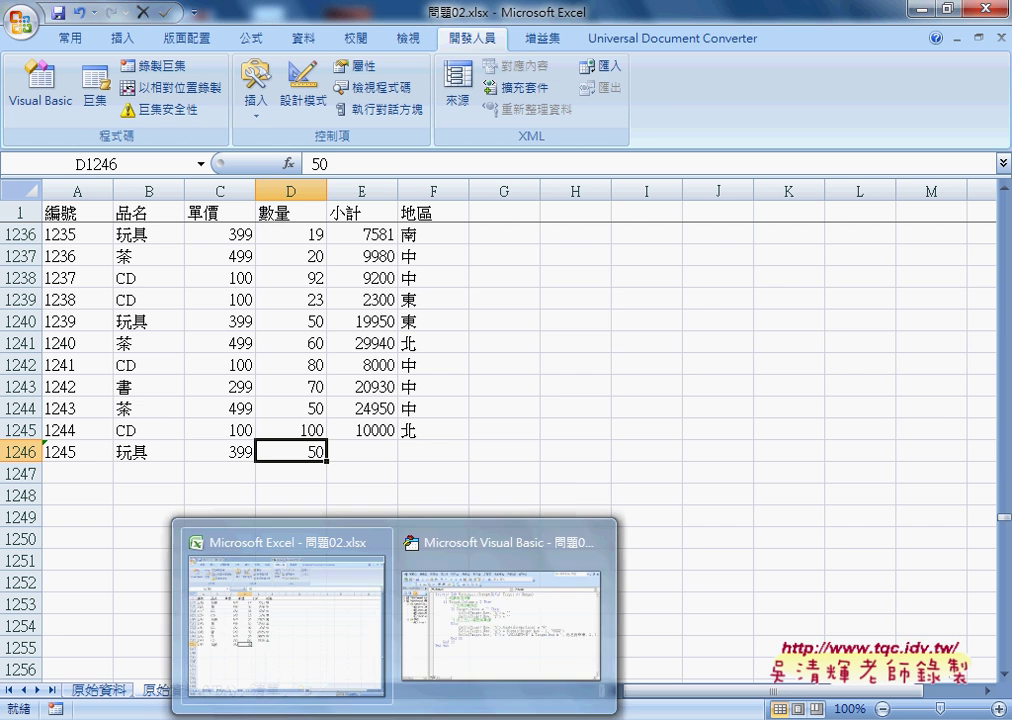
left_click(500, 620)
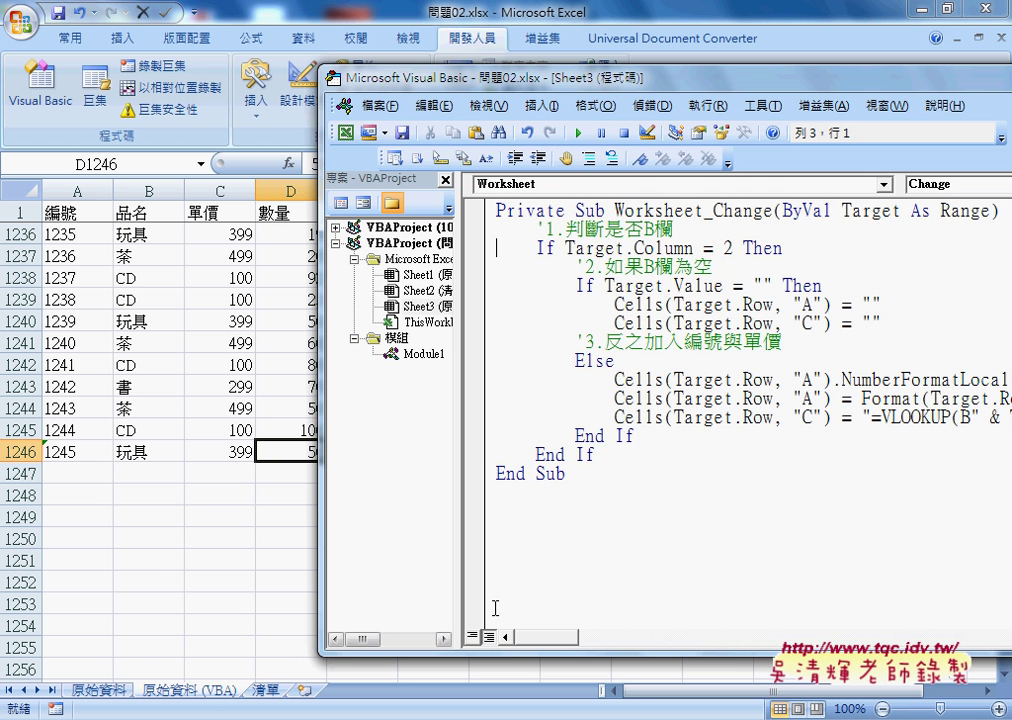
mouse_move(600, 455)
left_mouse_down()
mouse_move(485, 266)
mouse_move(485, 229)
left_mouse_up()
left_click(616, 452)
key("Return")
key("Return")
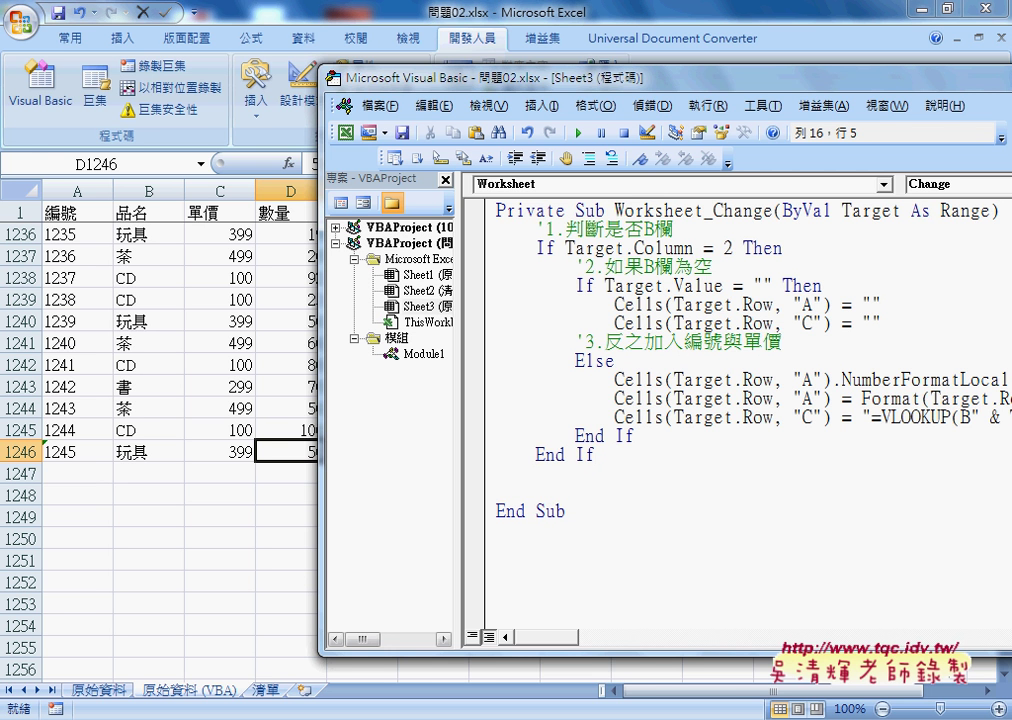
double_click(728, 248)
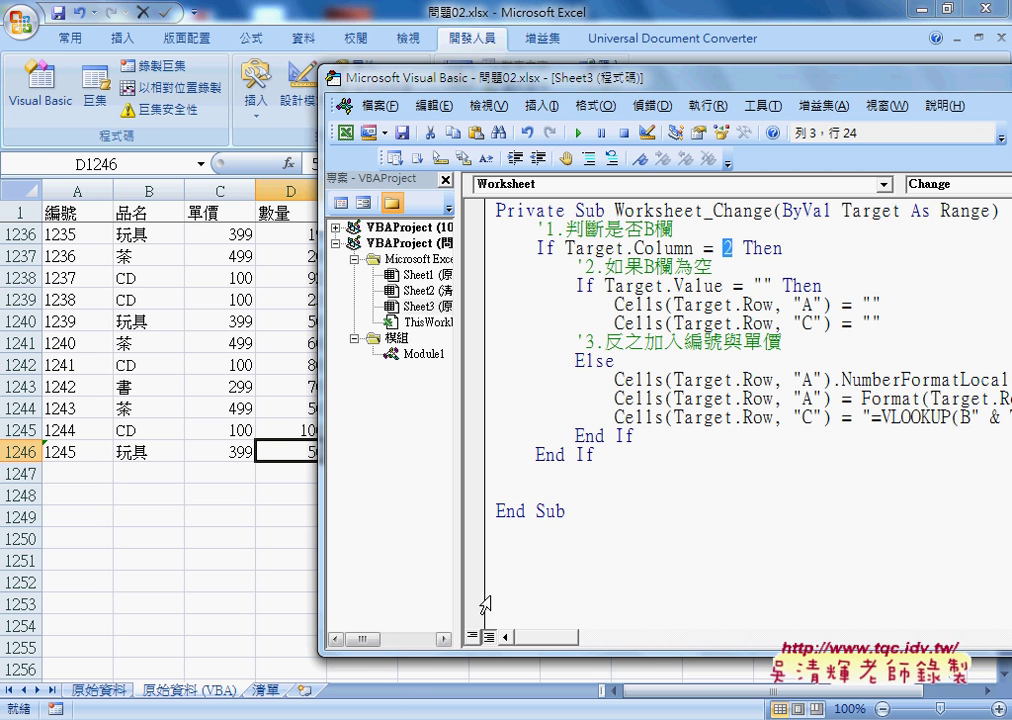
- Copy the notes' block from the comment '1.判斷是否D欄 through its End If
left_click(343, 652)
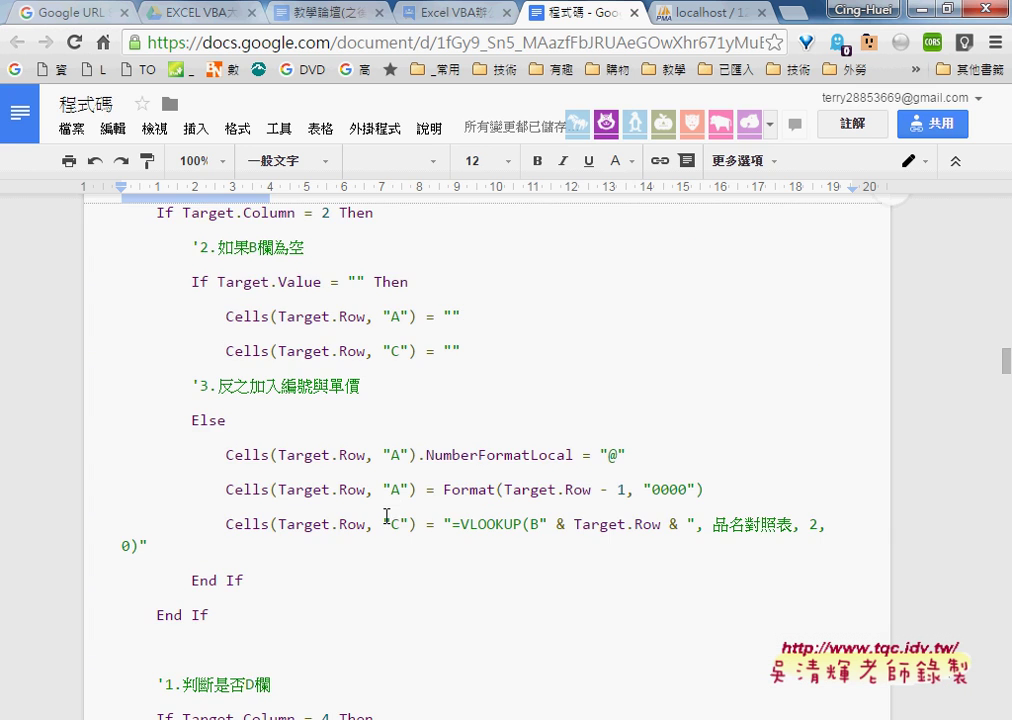
scroll(396, 508, "down", 3)
scroll(395, 571, "down", 1)
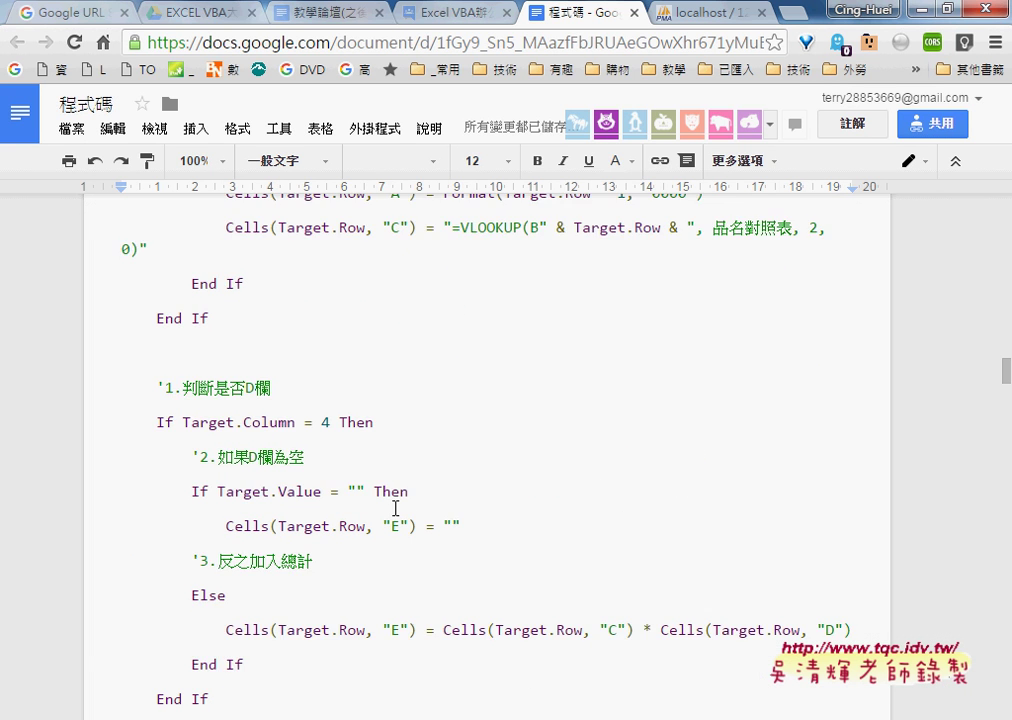
left_click(161, 285)
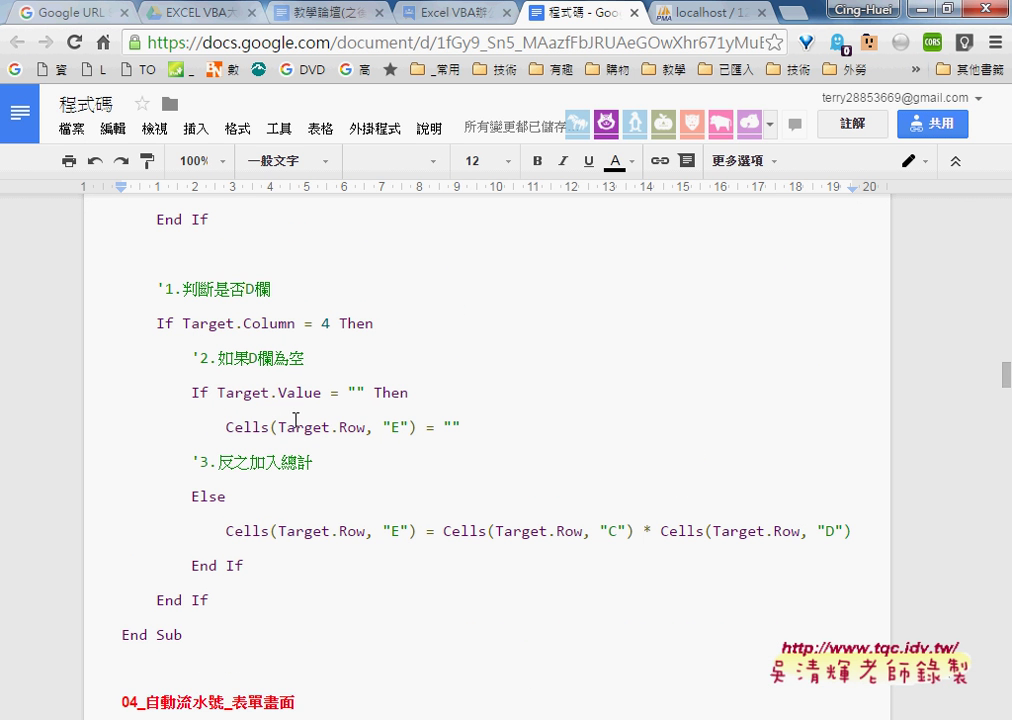
left_click(259, 589, "shift")
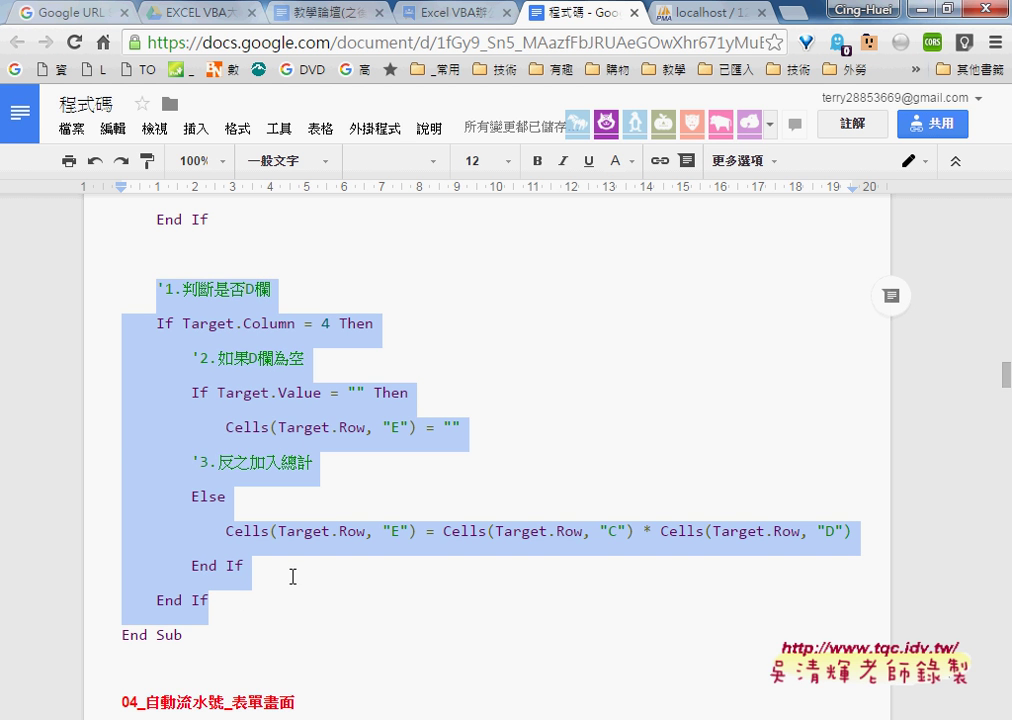
mouse_move(438, 687)
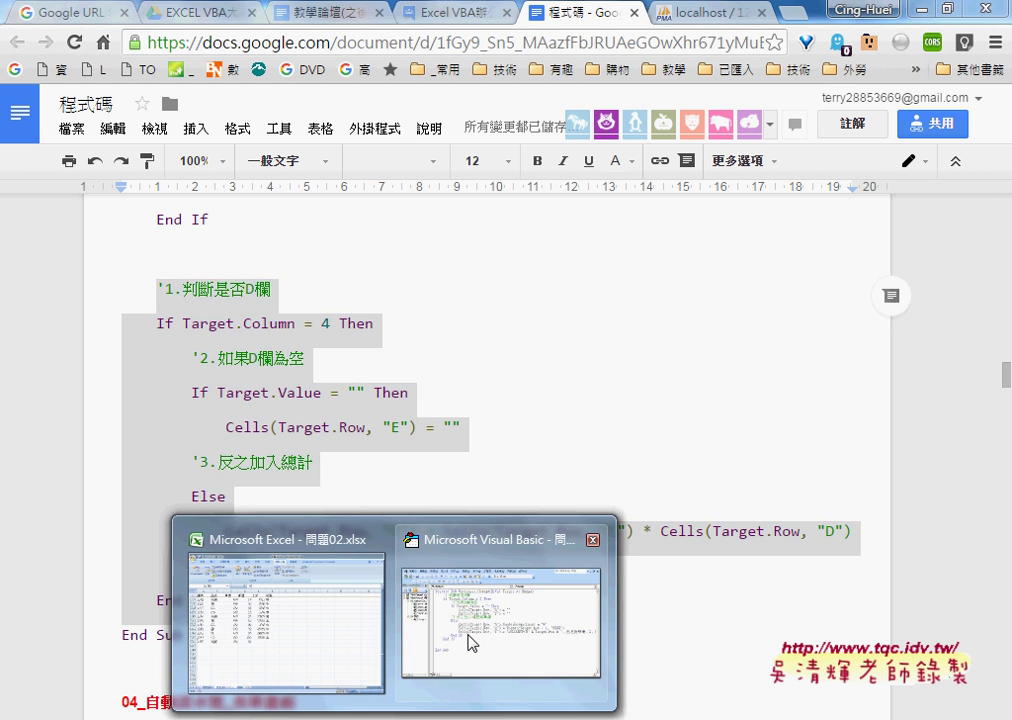
left_click(468, 644)
- Paste the column D If block before End Sub and review its column 4 and empty-quantity tests
key("ctrl+v")
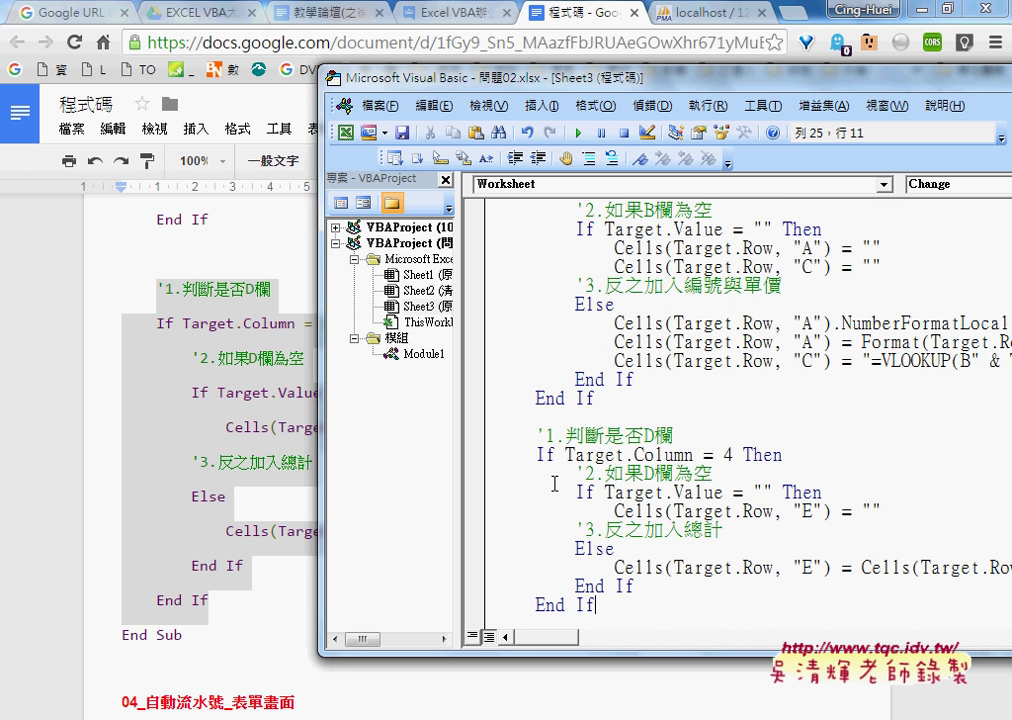
left_click_drag(450, 80, 328, 79)
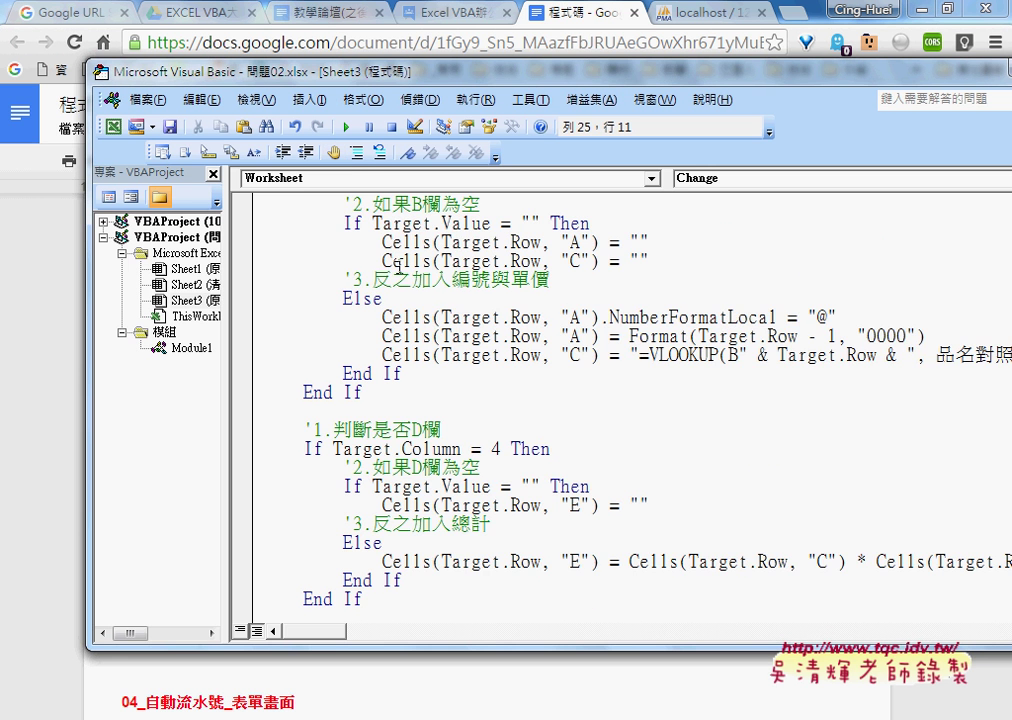
scroll(500, 400, "down", 1)
left_click_drag(333, 393, 412, 393)
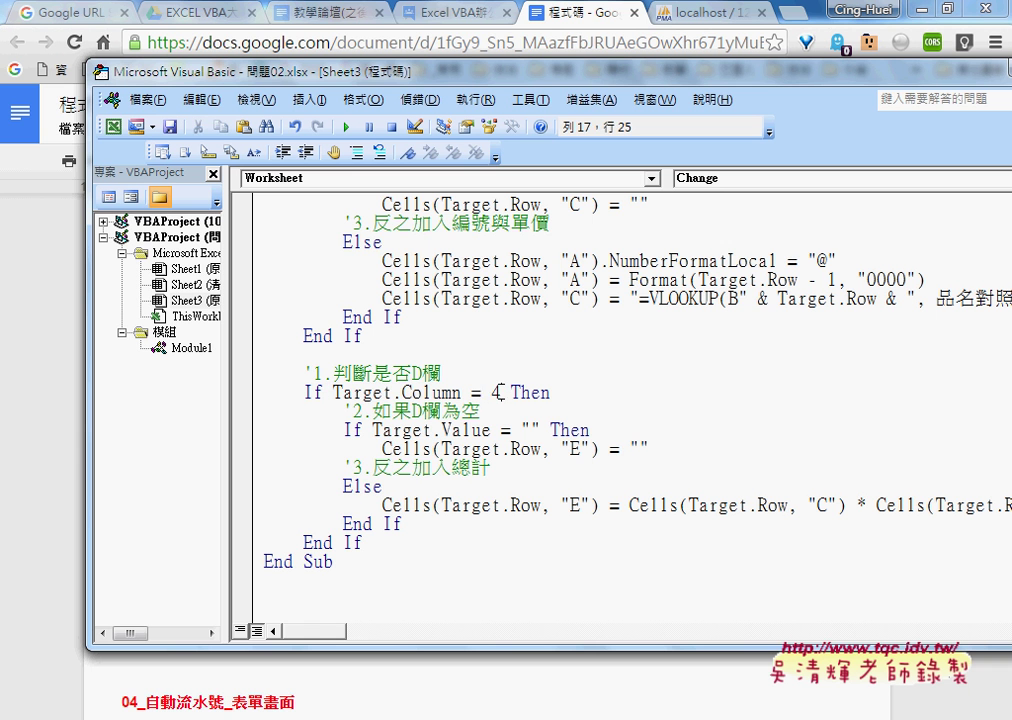
left_click_drag(500, 393, 487, 393)
left_click(375, 430)
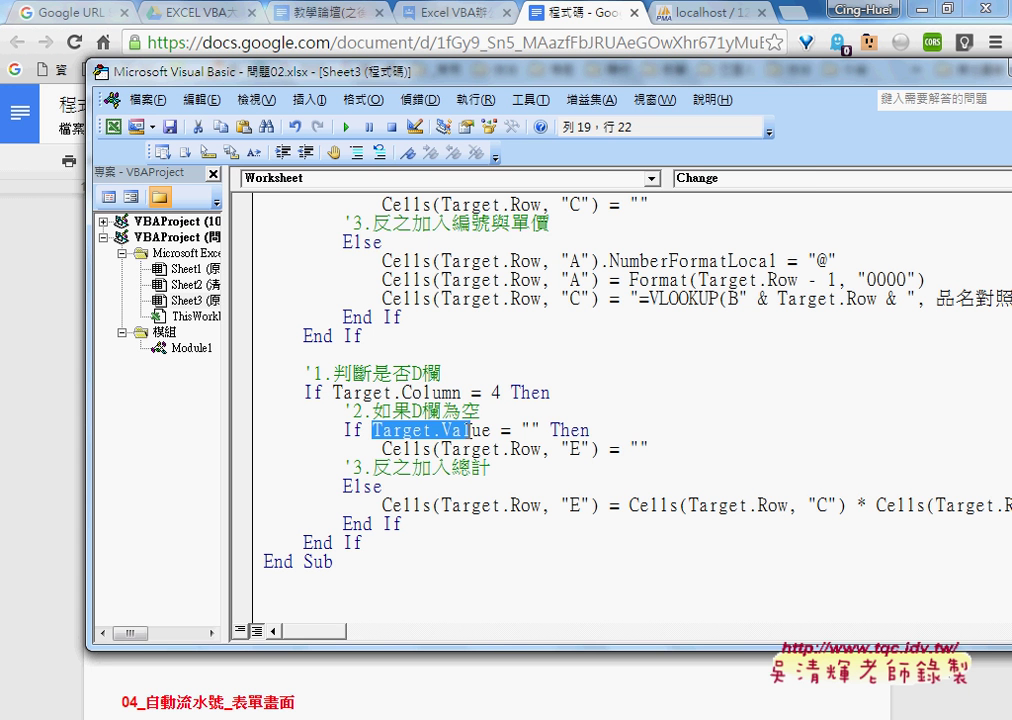
left_click_drag(375, 430, 548, 430)
left_click_drag(652, 449, 382, 449)
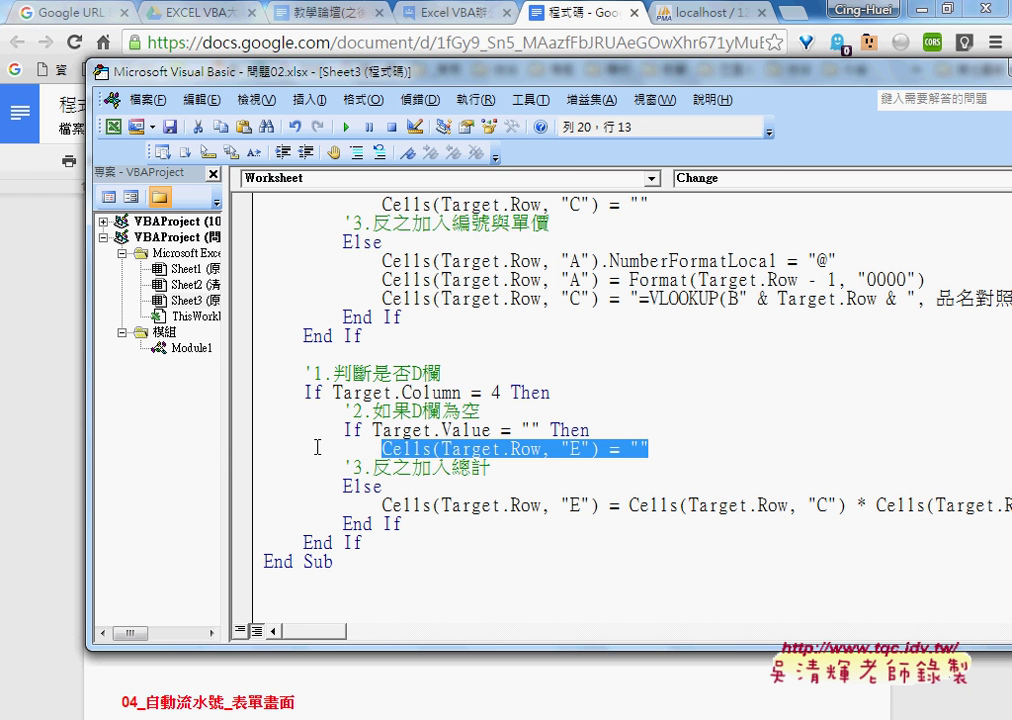
- Narrow the Project pane and review the column C times column D formula written to E
left_click_drag(226, 445, 155, 445)
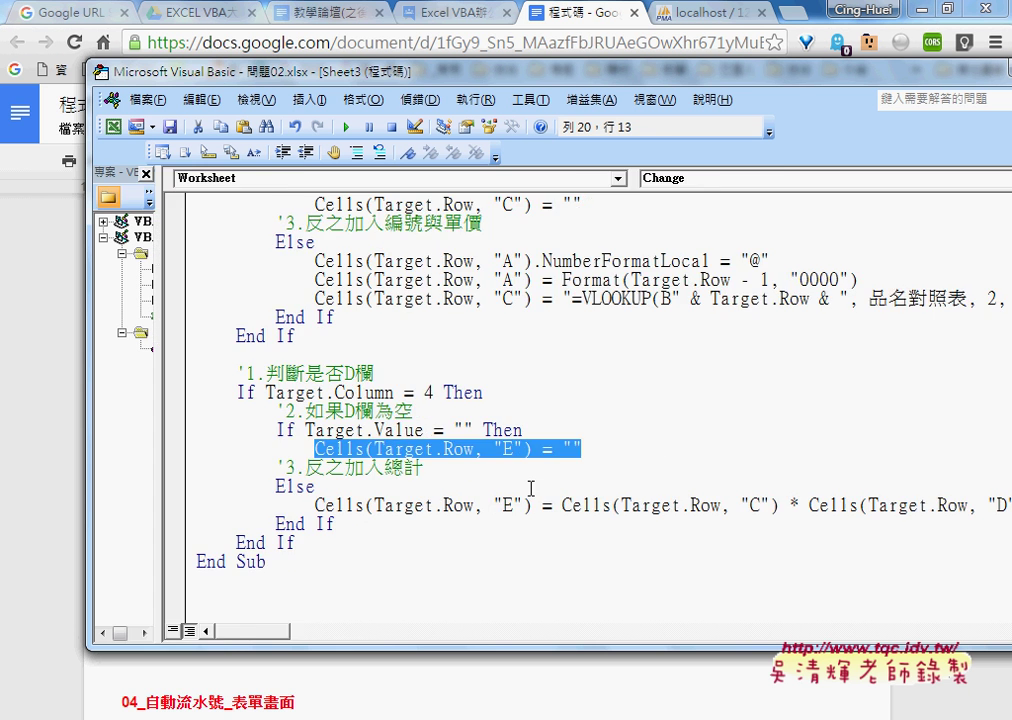
left_click(669, 505)
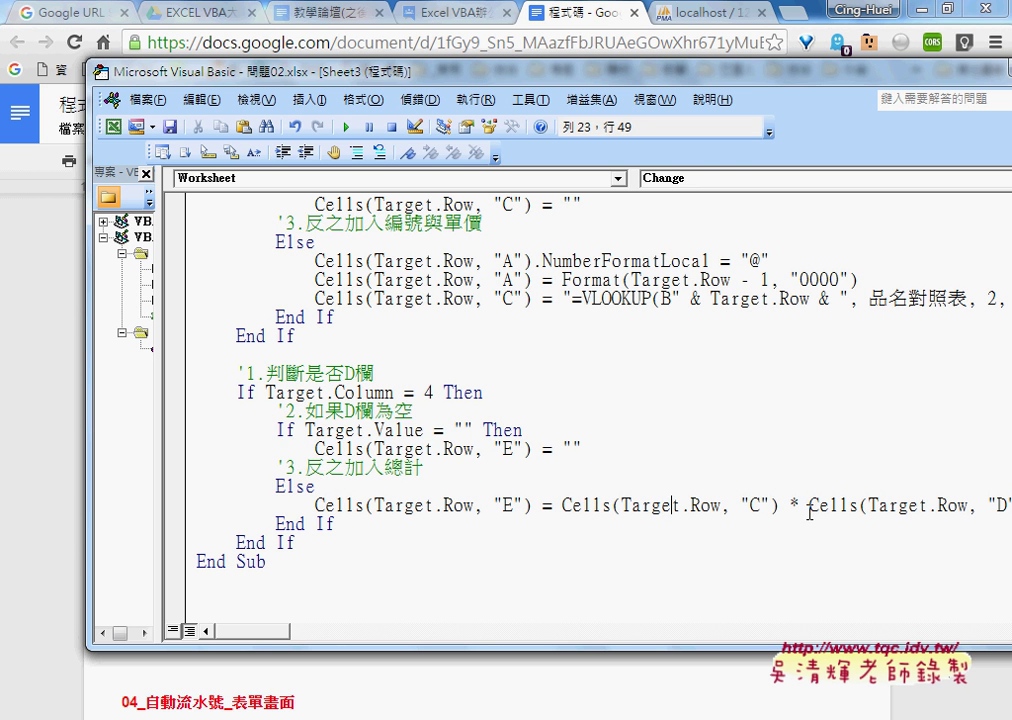
left_click_drag(779, 505, 563, 505)
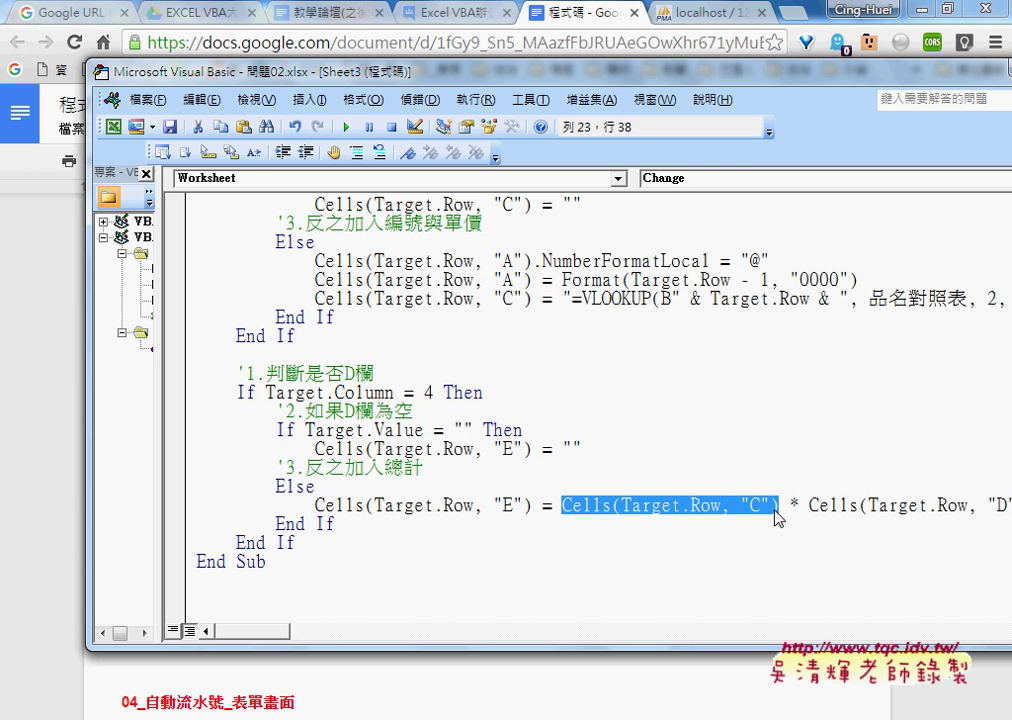
left_click_drag(268, 633, 285, 634)
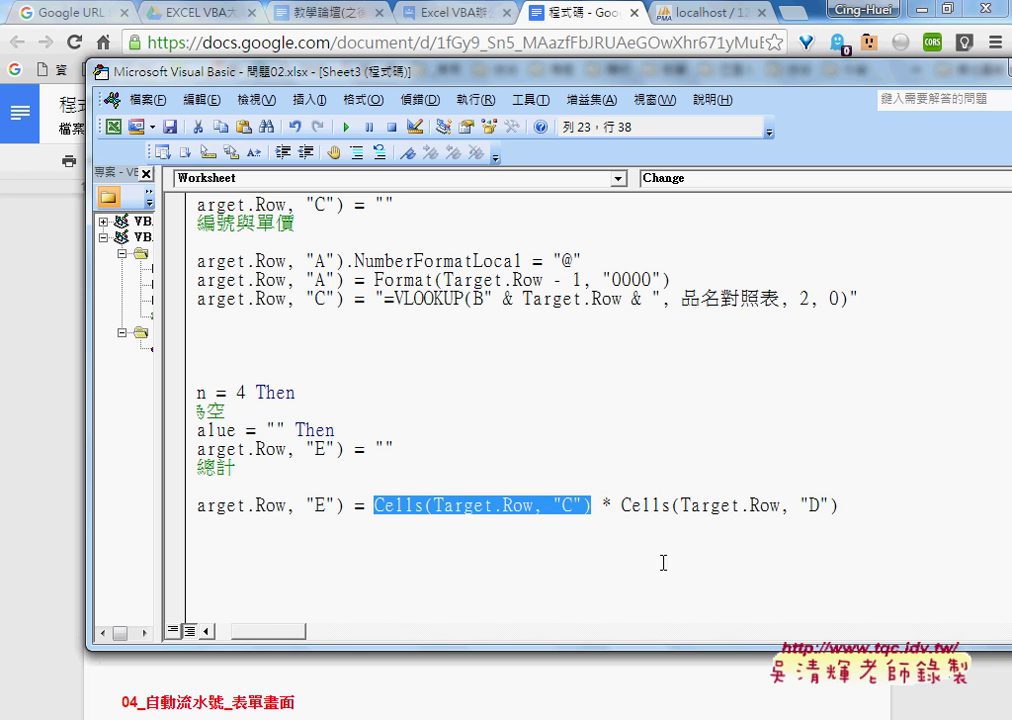
left_click_drag(838, 505, 608, 505)
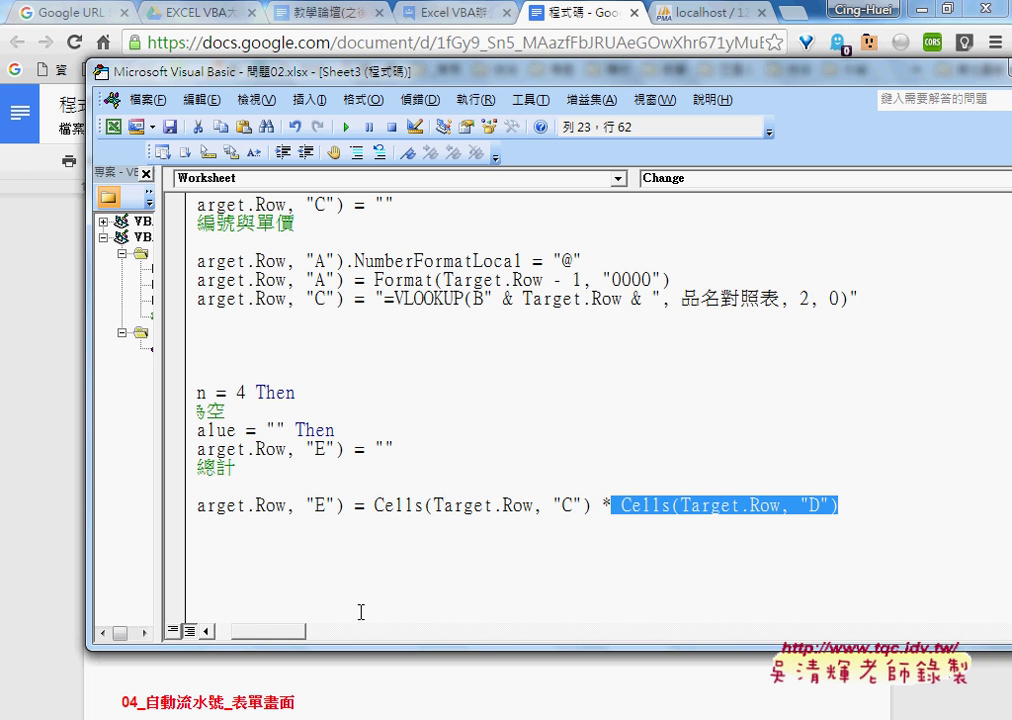
left_click_drag(285, 632, 268, 632)
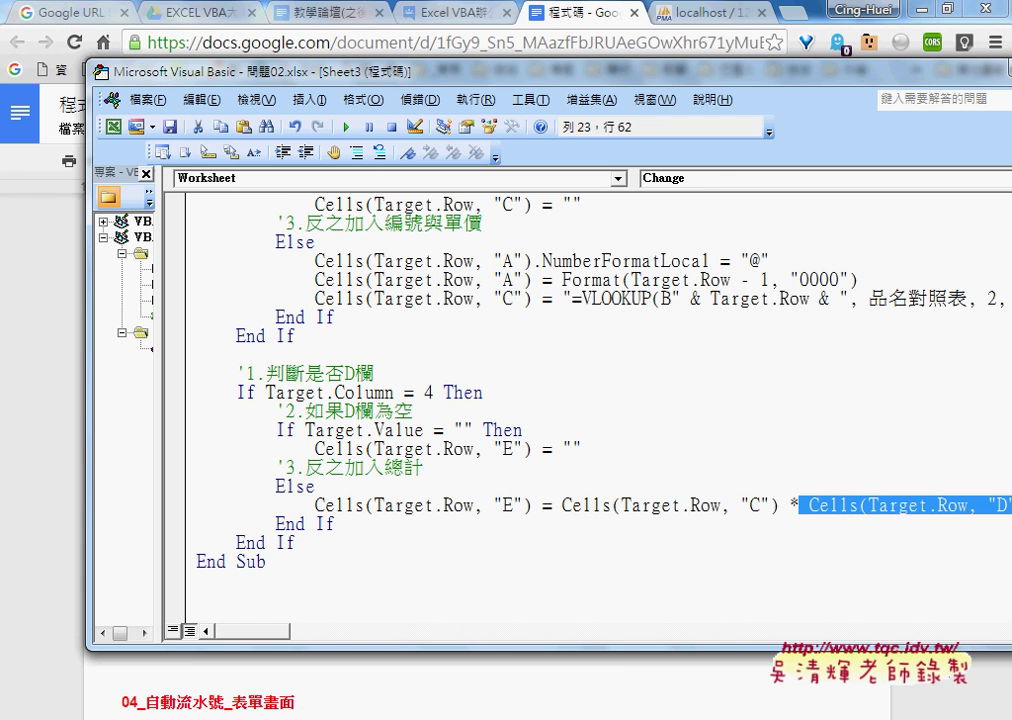
- Change the quantity in D1246 to 60 so its subtotal becomes 23940
left_click(332, 677)
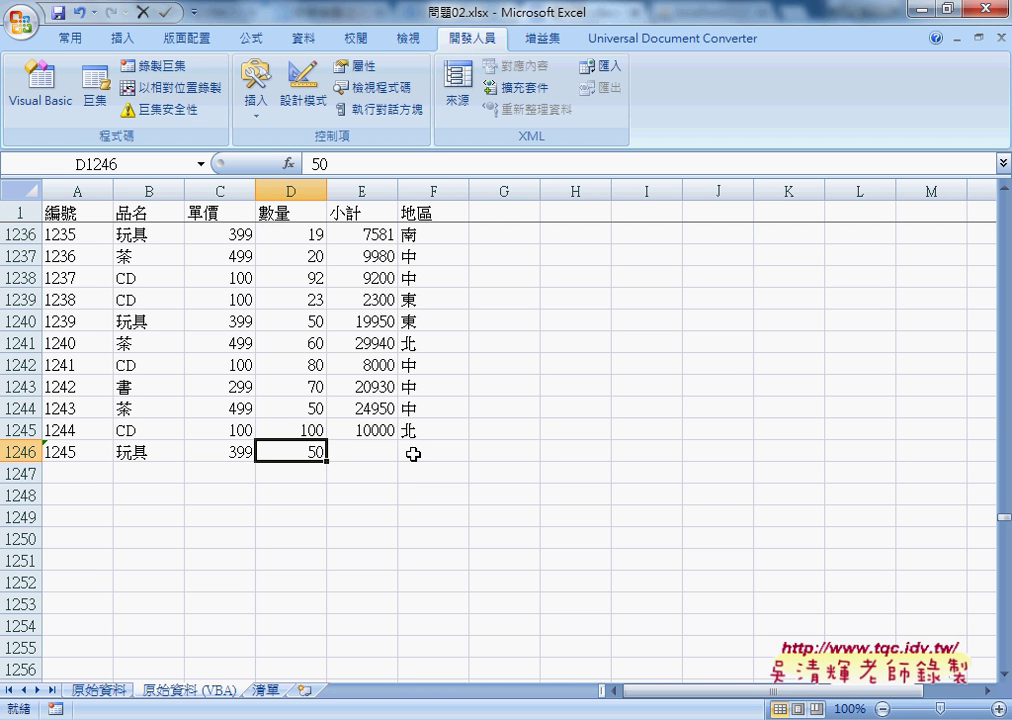
key("Delete")
type("60")
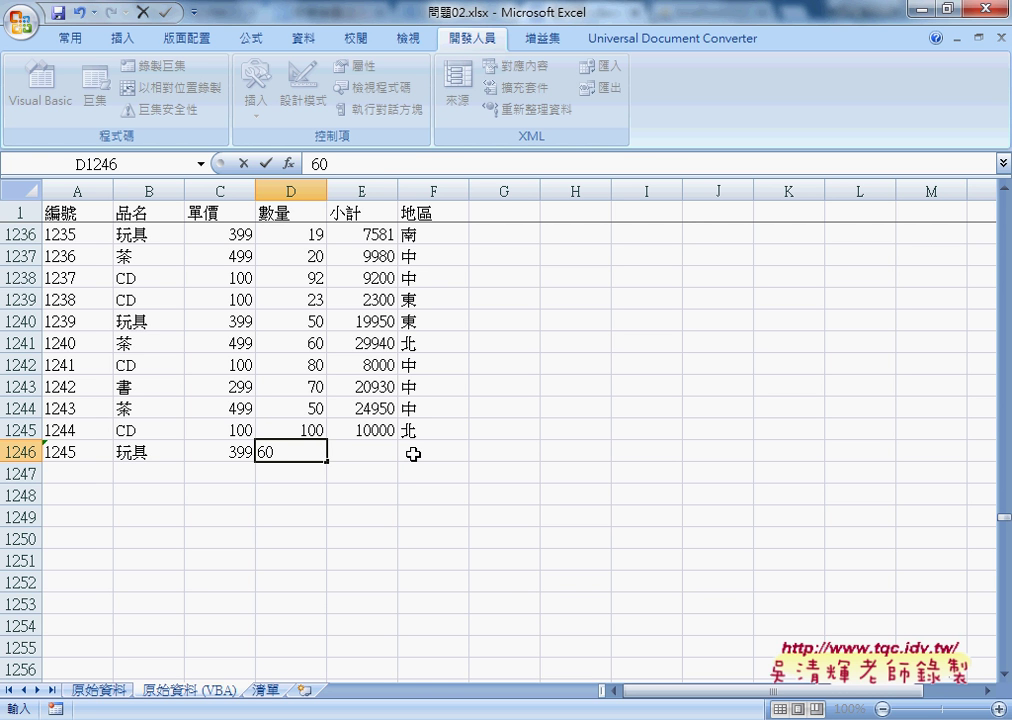
key("Return")
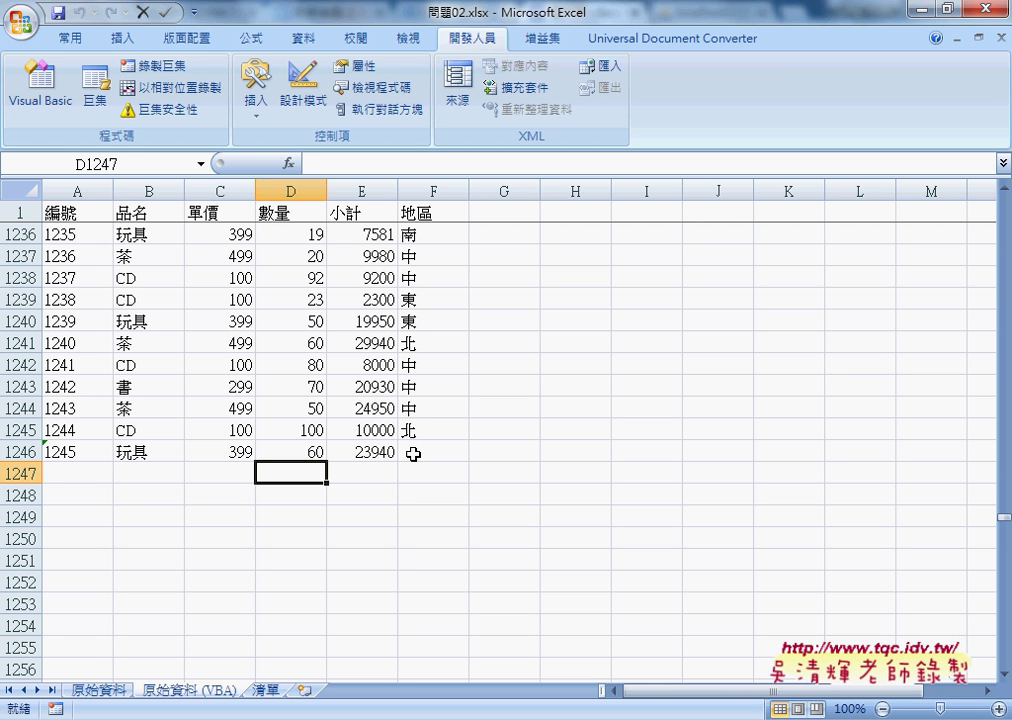
- Choose 茶 in B1247 with quantity 80, yielding serial 1246, price 499 and subtotal 39920
left_click(158, 470)
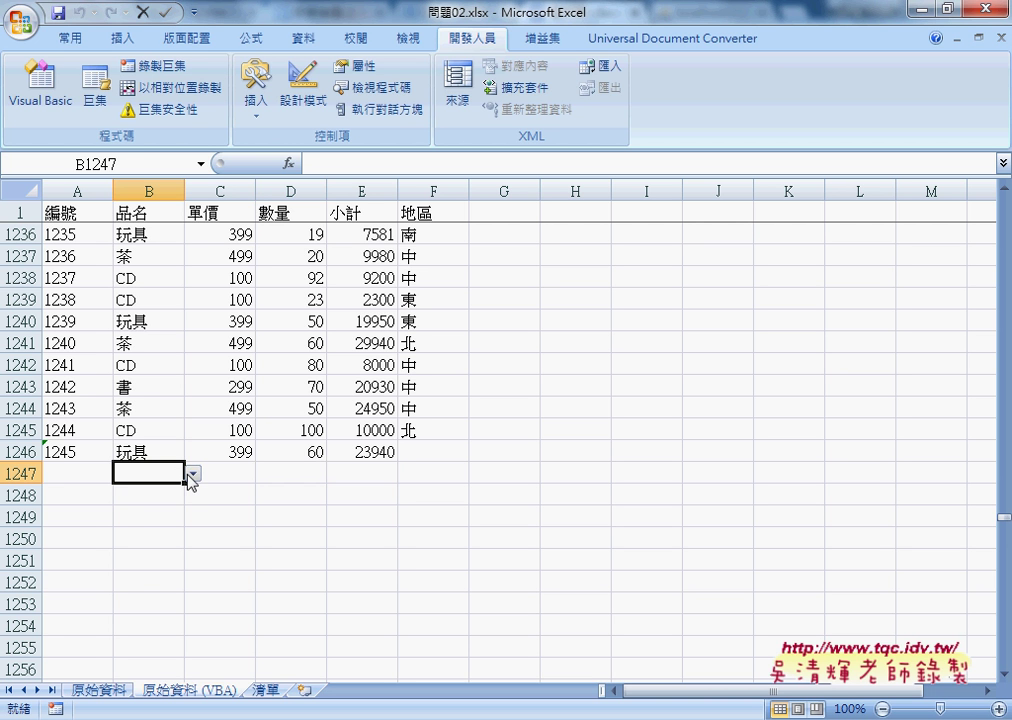
left_click(192, 477)
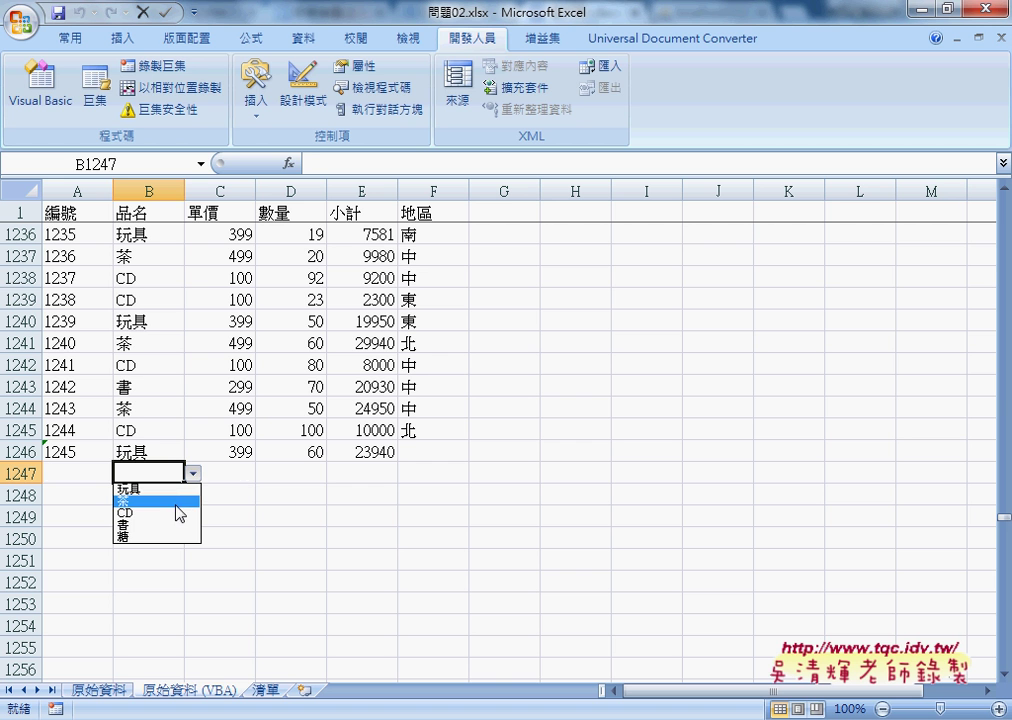
left_click(177, 503)
left_click(288, 475)
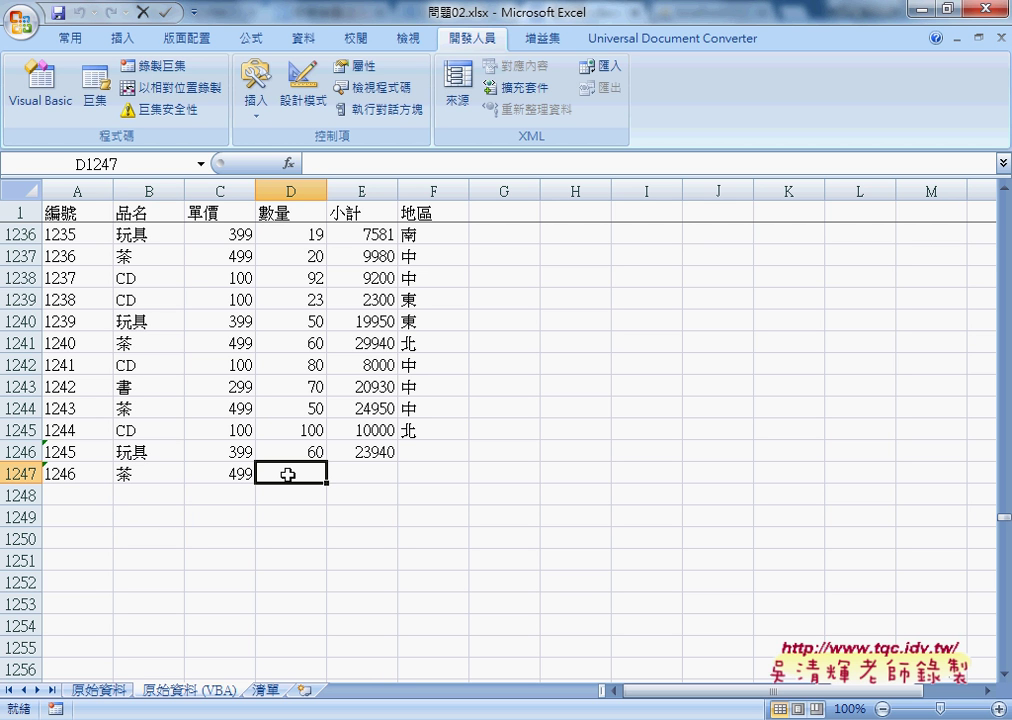
type("80")
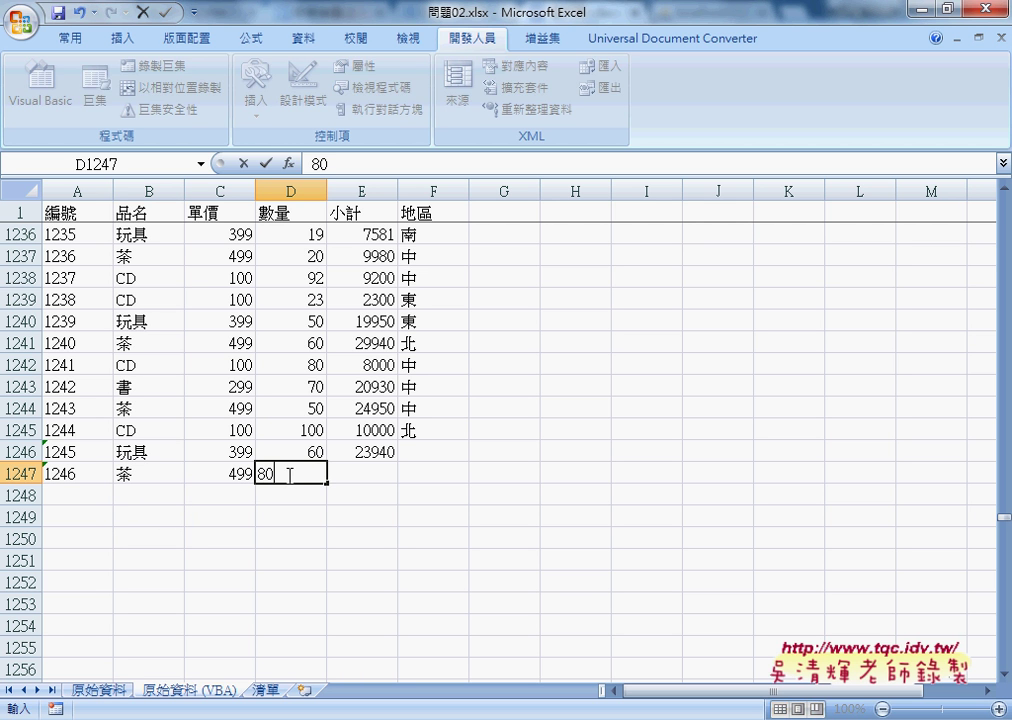
key("Return")
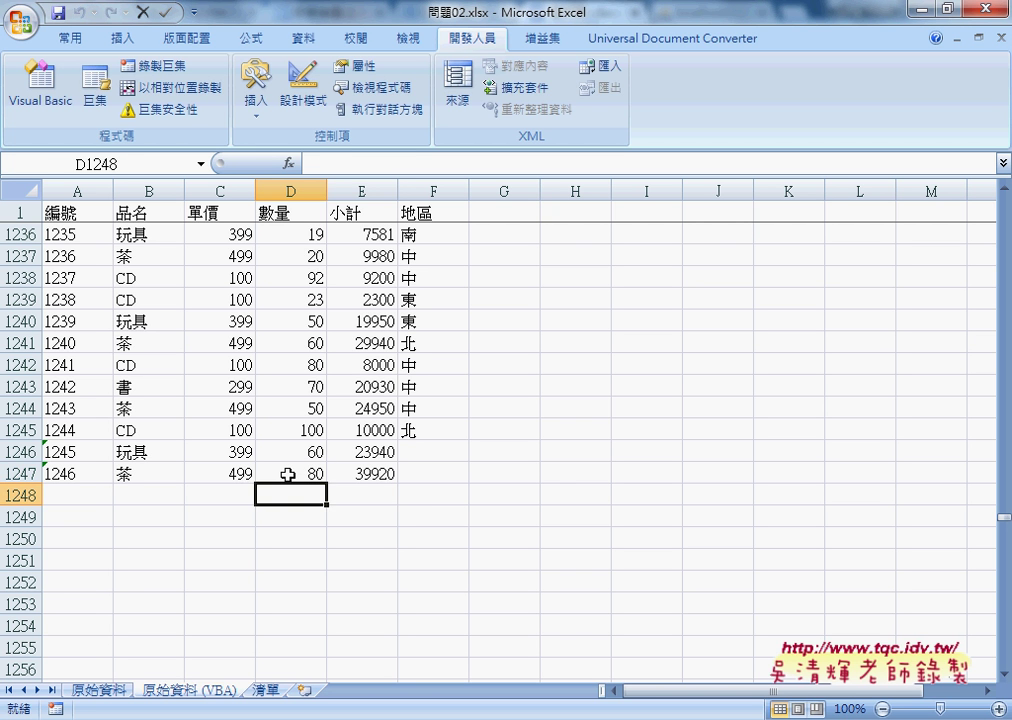
left_click(368, 488)
left_click(312, 494)
left_click(370, 496)
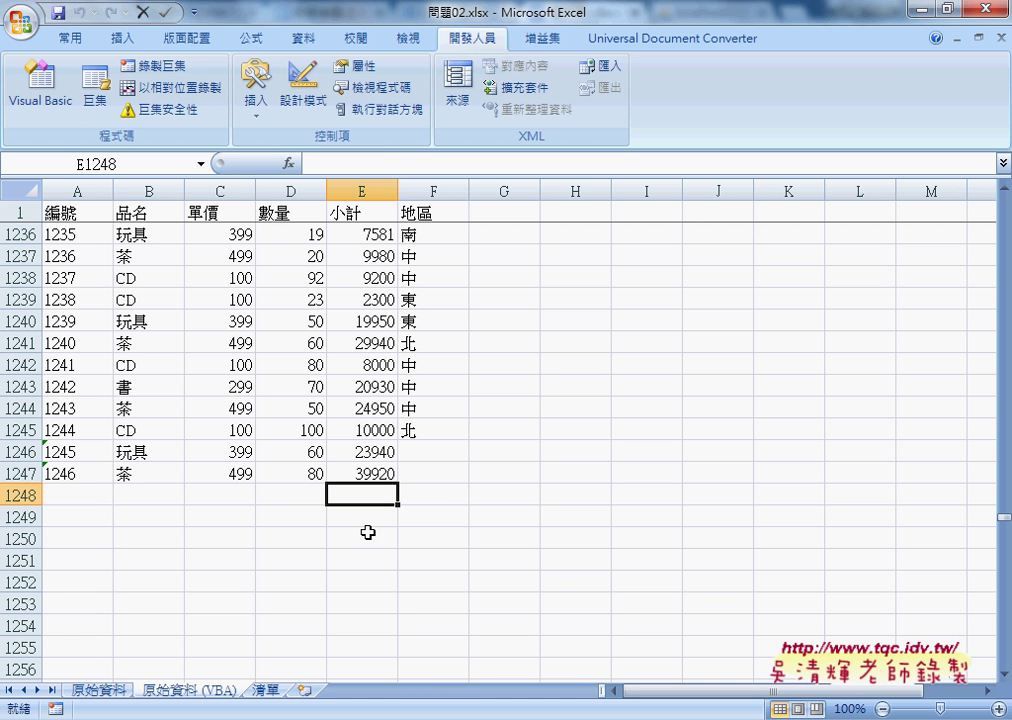
- Browse the Google Docs notes from the 二、用VBA處理 section down to the Worksheet_Change code
mouse_move(333, 719)
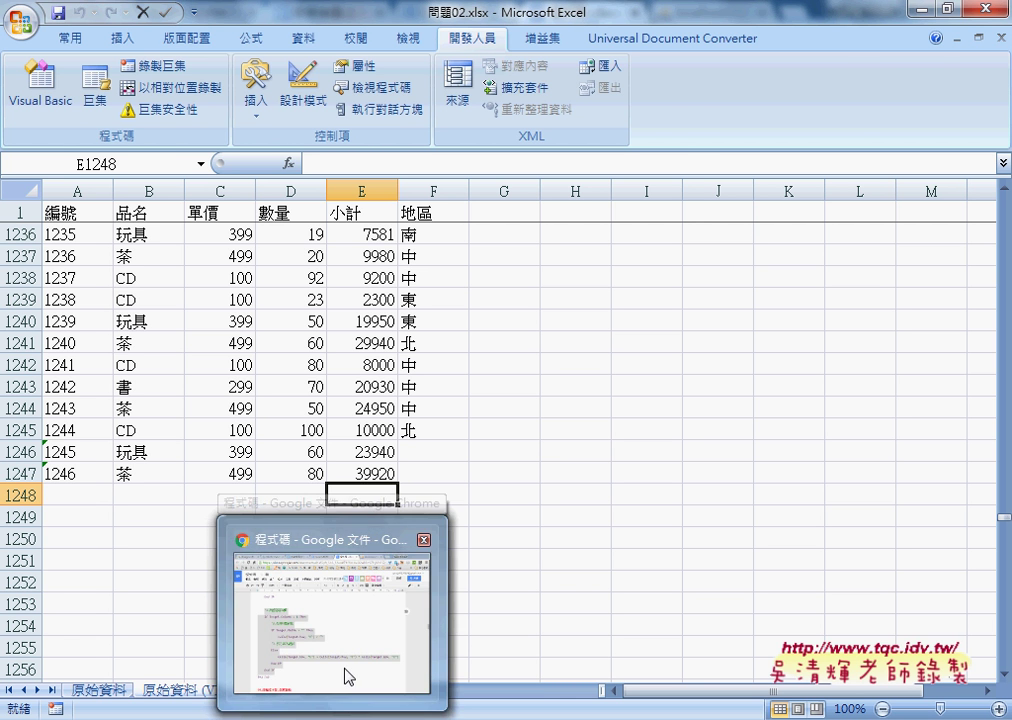
left_click(346, 673)
scroll(522, 533, "up", 1)
scroll(521, 534, "up", 3)
scroll(521, 534, "up", 1)
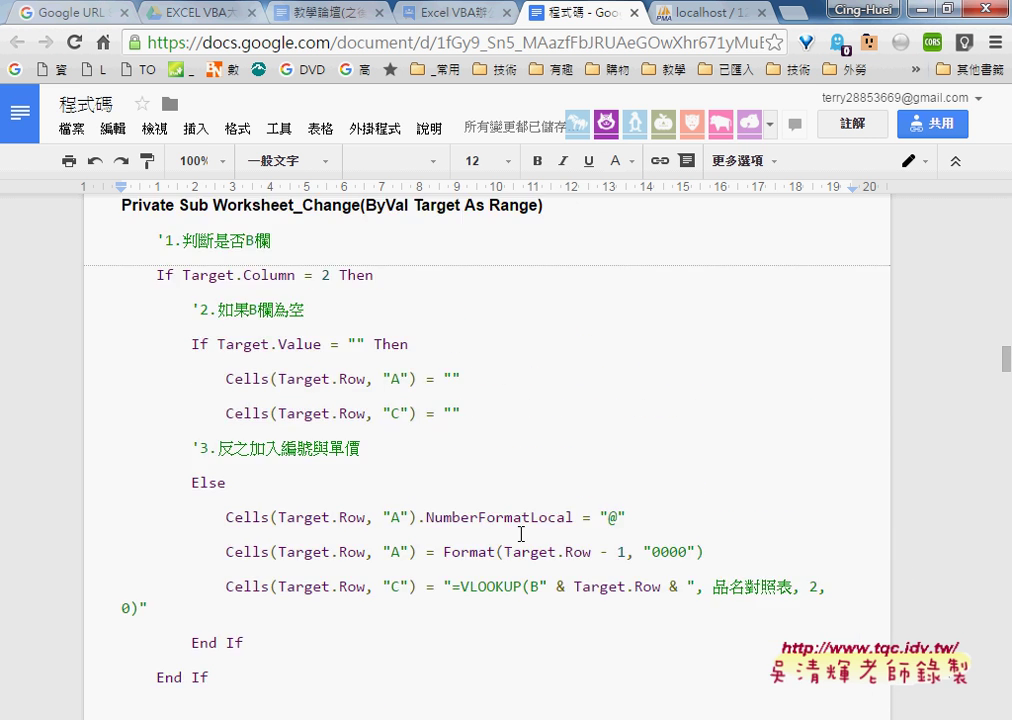
scroll(521, 534, "up", 2)
scroll(520, 534, "up", 2)
scroll(519, 534, "up", 1)
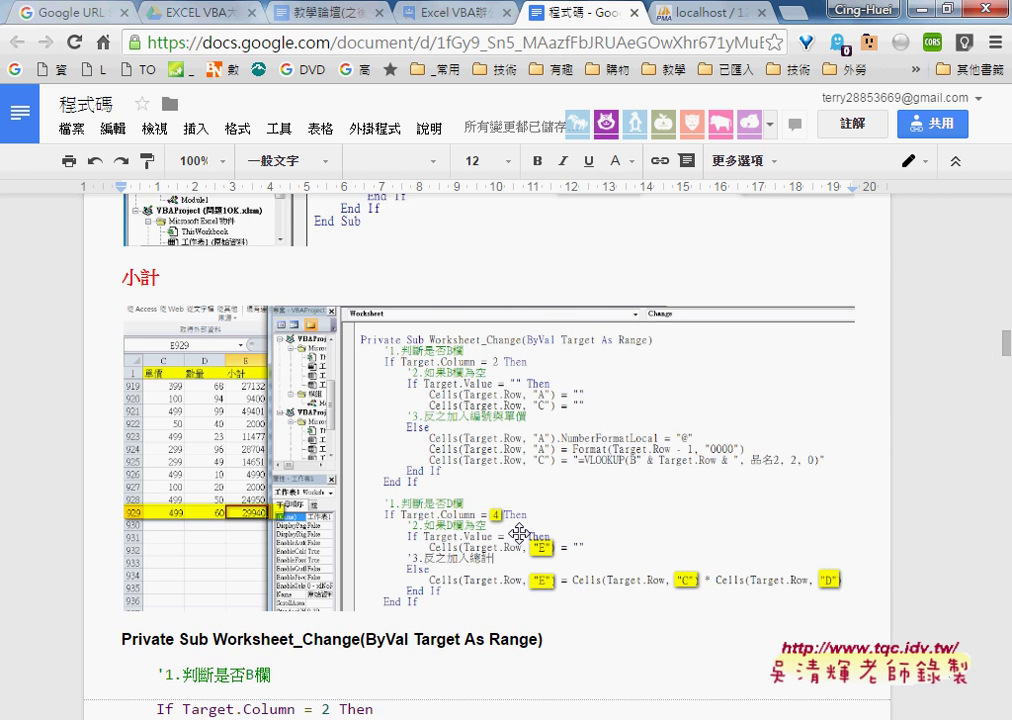
scroll(520, 533, "up", 3)
scroll(520, 533, "up", 2)
scroll(470, 505, "up", 2)
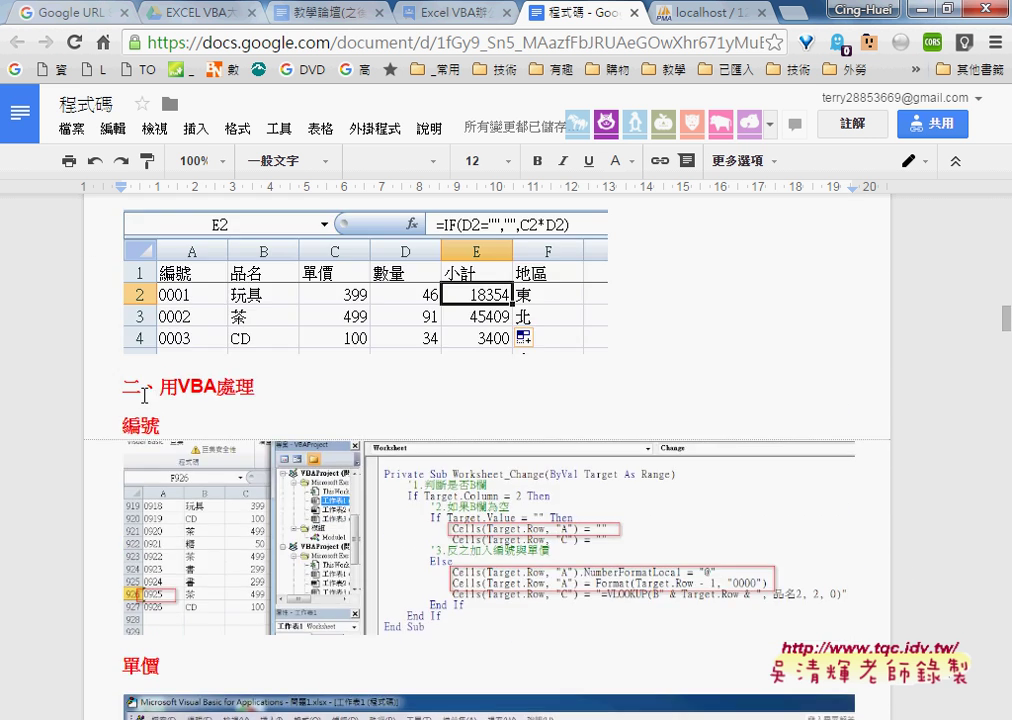
left_click_drag(121, 386, 256, 385)
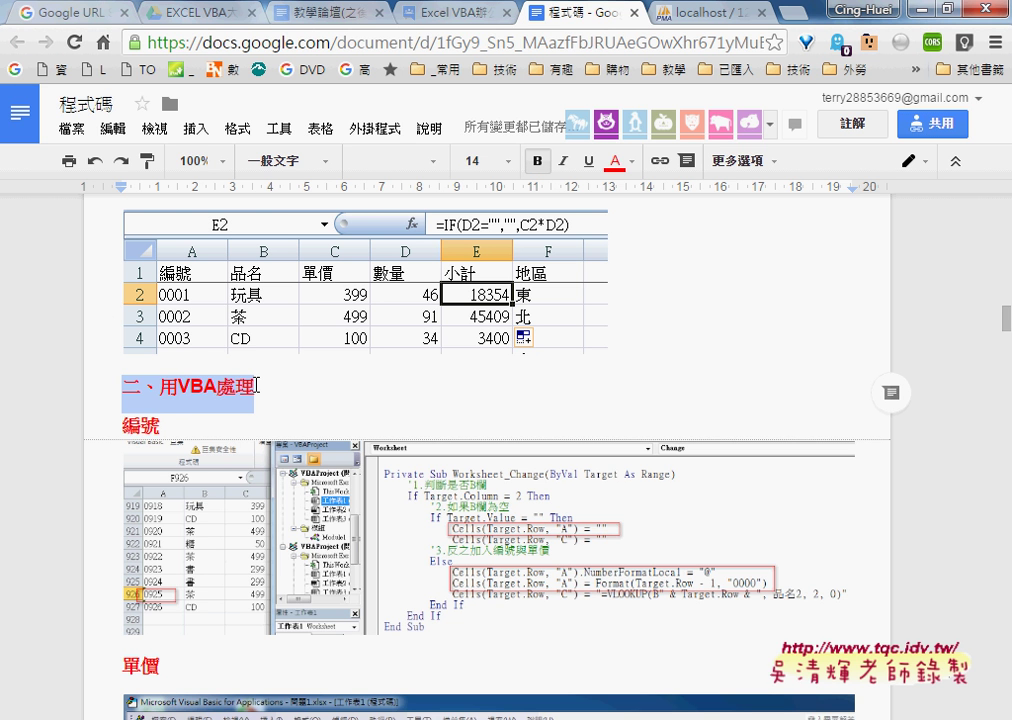
left_click(175, 455)
scroll(178, 462, "down", 2)
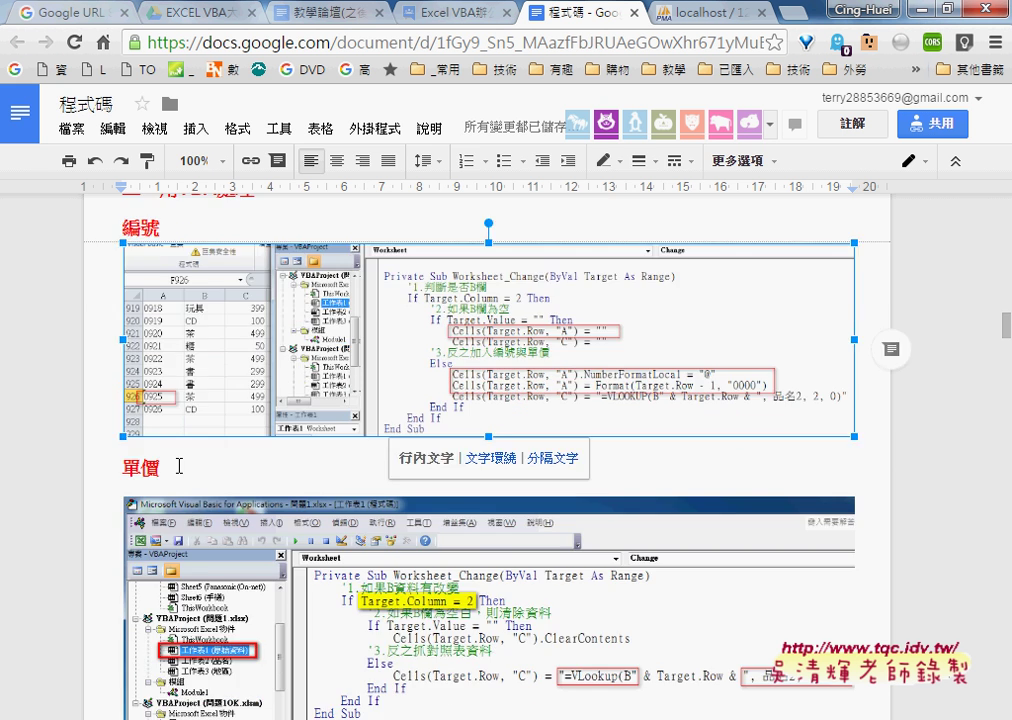
scroll(178, 465, "down", 2)
scroll(178, 465, "down", 2)
left_click(170, 378)
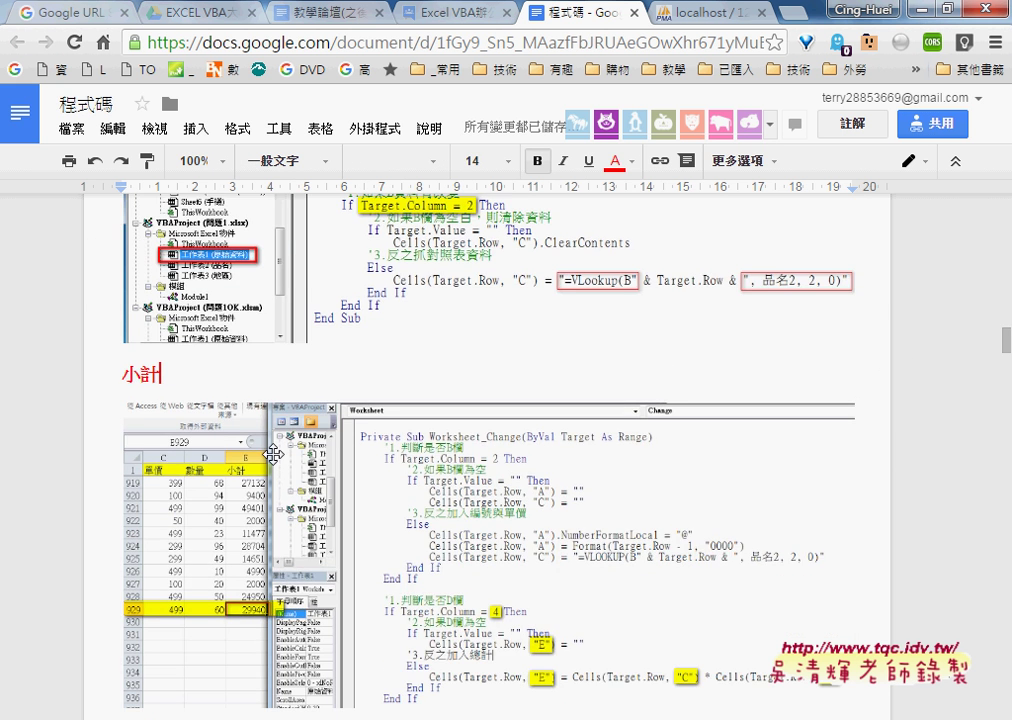
scroll(272, 454, "down", 4)
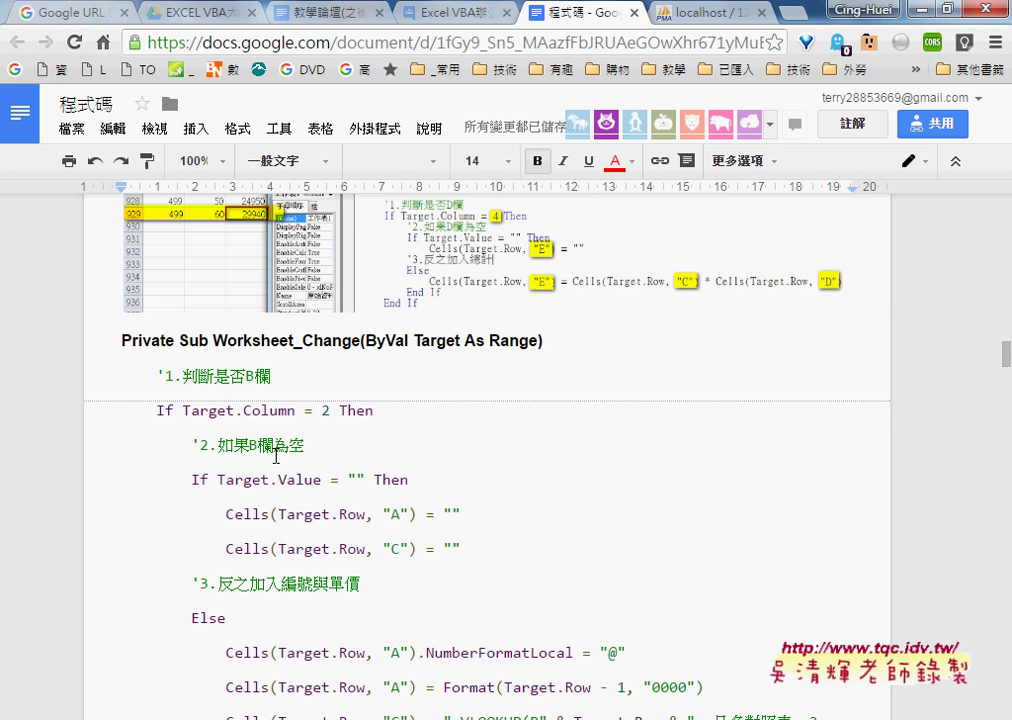
scroll(274, 450, "up", 3)
scroll(274, 450, "up", 3)
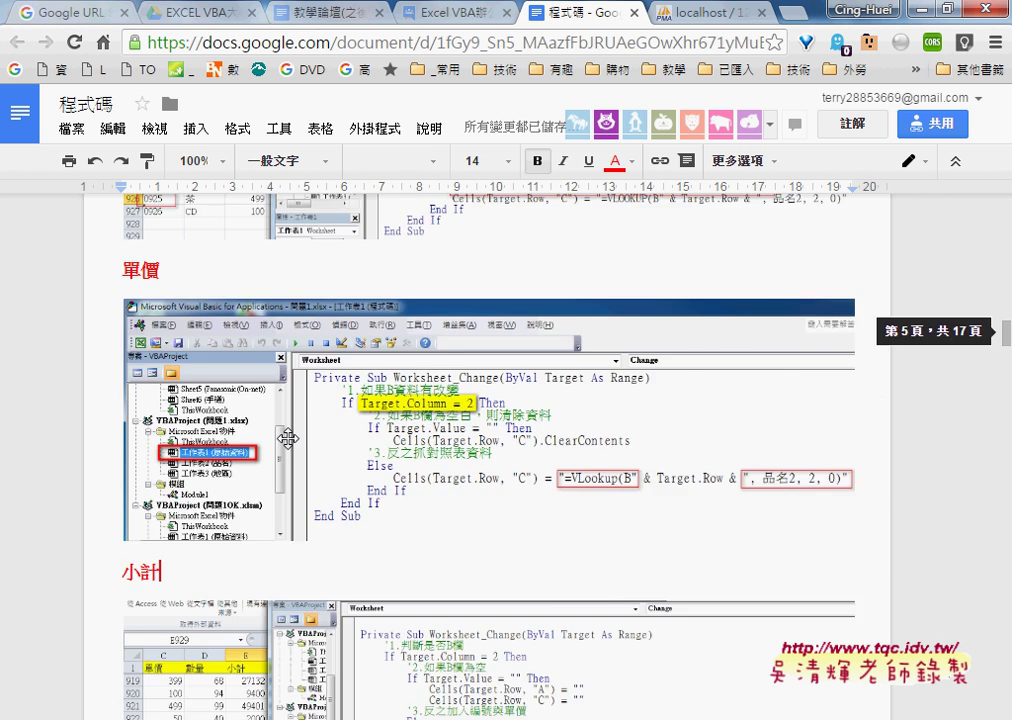
scroll(280, 448, "down", 3)
scroll(303, 446, "down", 2)
scroll(303, 446, "down", 1)
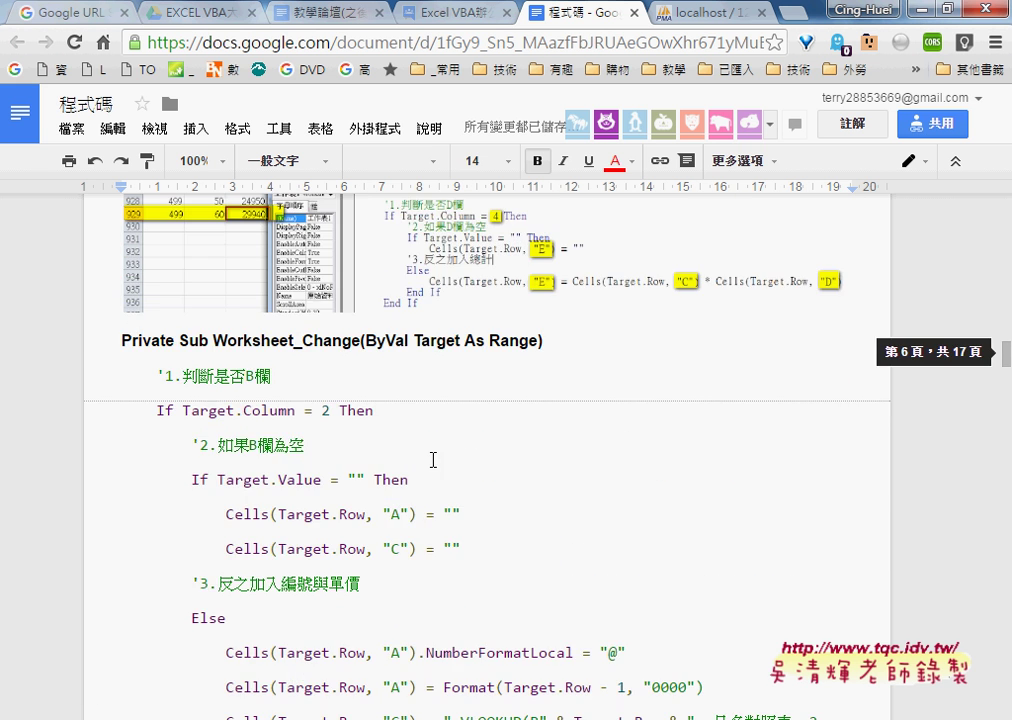
scroll(429, 461, "down", 2)
scroll(385, 404, "up", 2)
- Select the Worksheet_Change code from the Private Sub line through End Sub
left_click(297, 340)
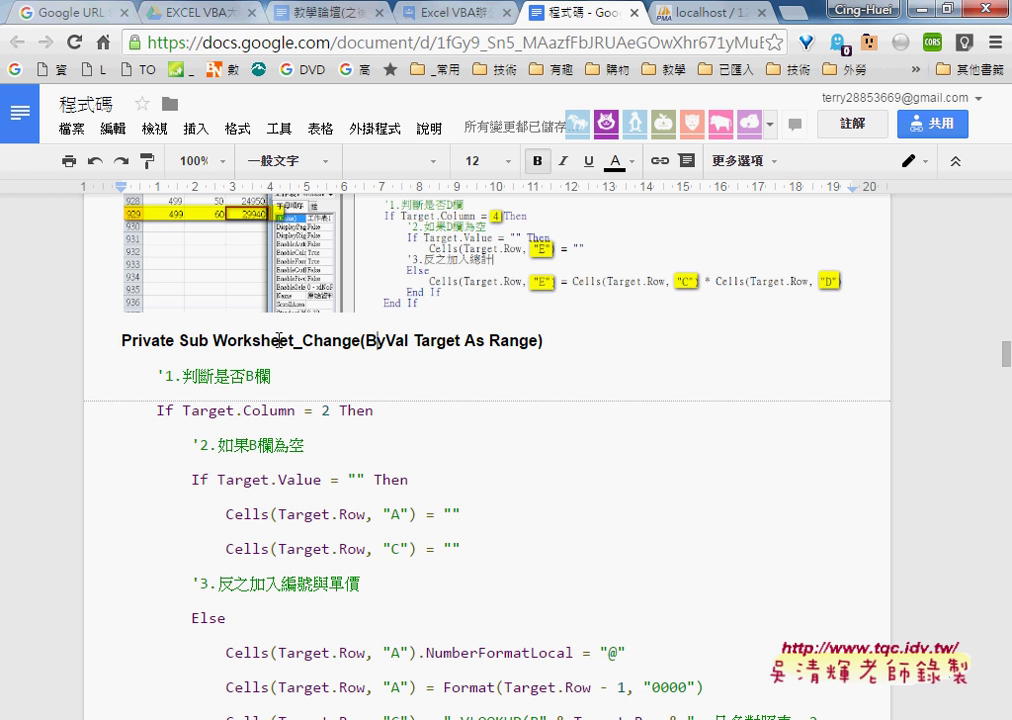
left_click_drag(212, 340, 358, 340)
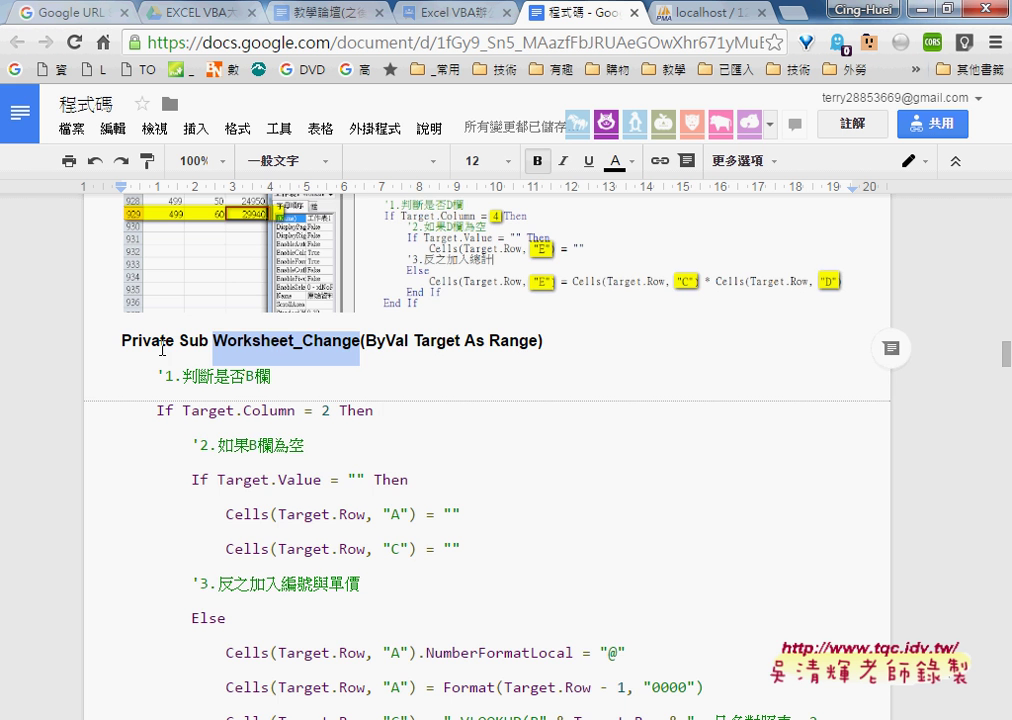
left_click(122, 340)
scroll(194, 434, "down", 4)
scroll(203, 449, "down", 2)
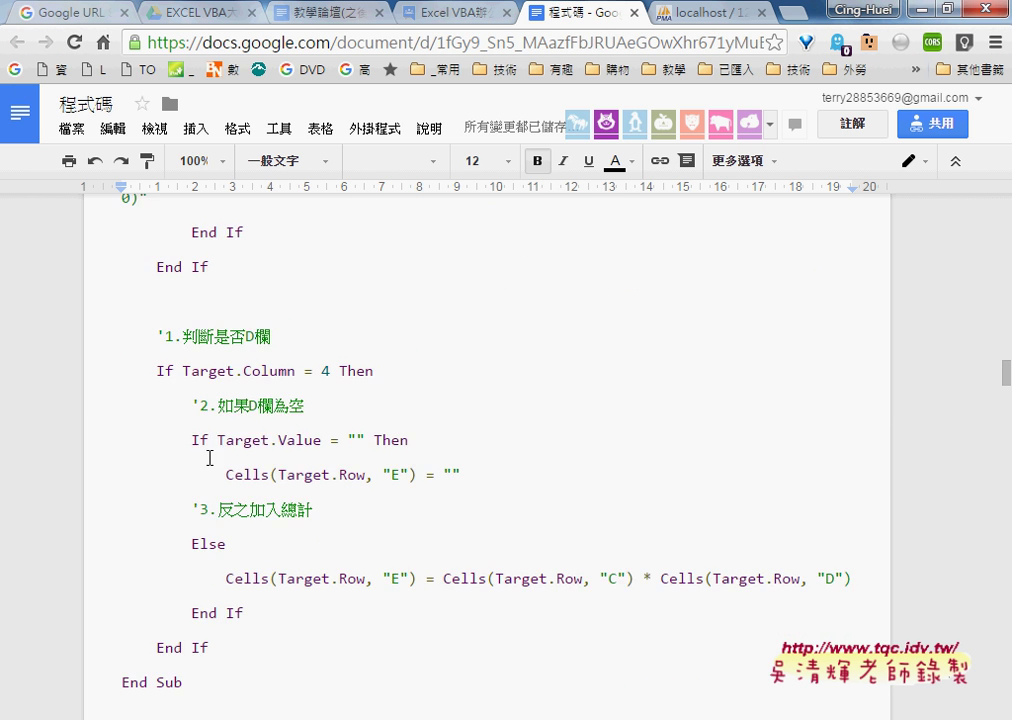
scroll(210, 458, "down", 2)
left_click(199, 538, "shift")
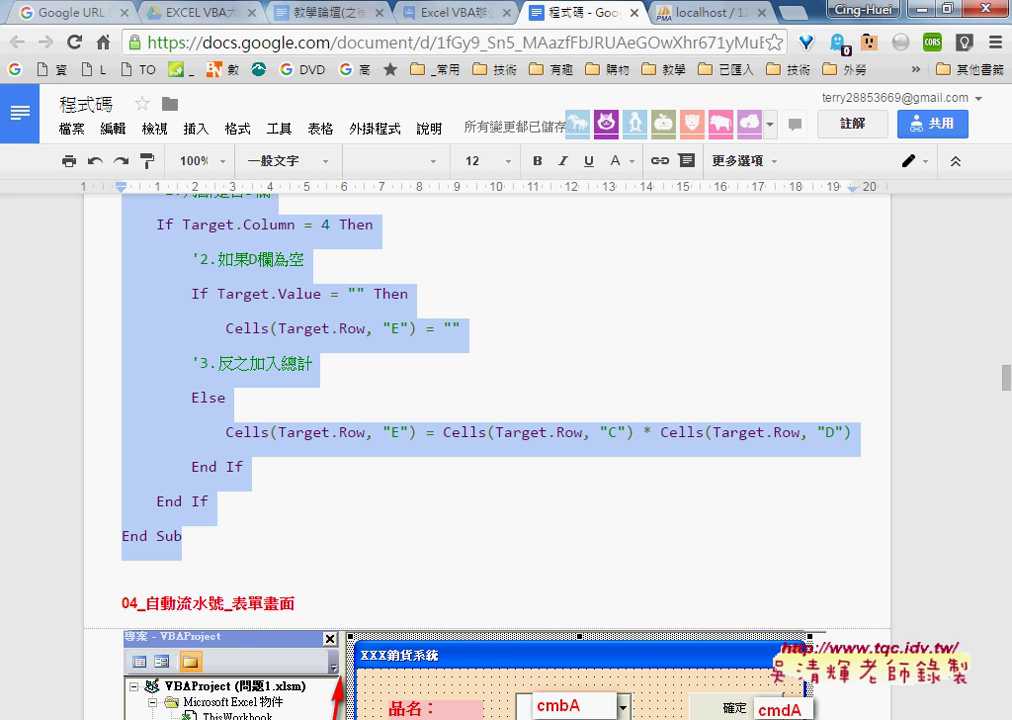
- Paste the Worksheet_Change procedure into Module1 below the 流水號 macro and review it
left_click(463, 637)
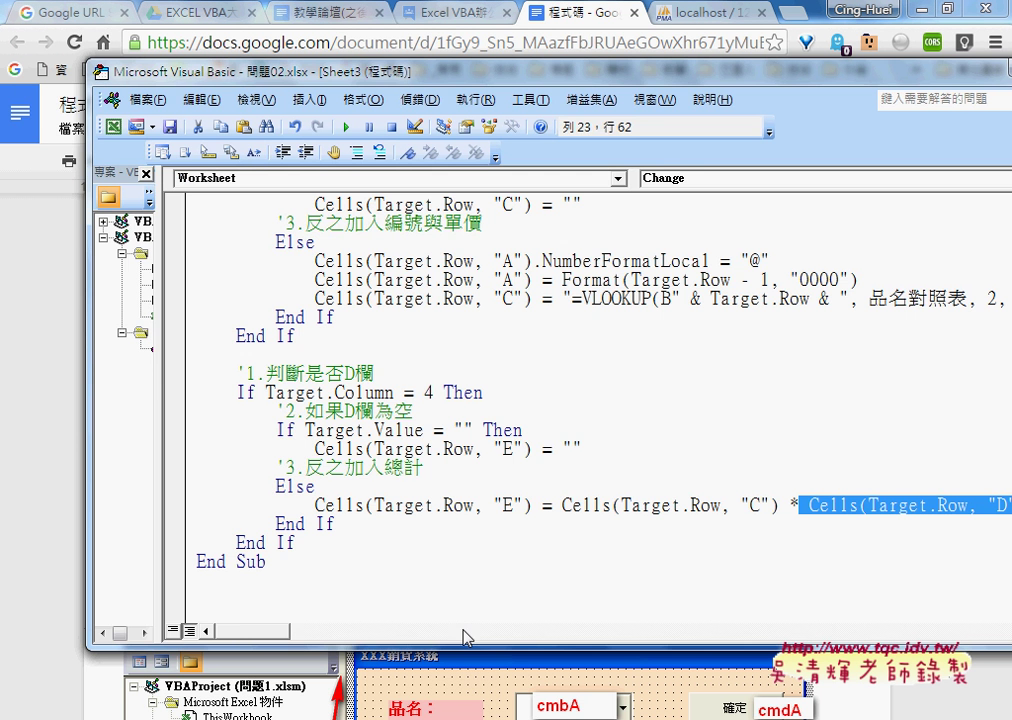
left_click_drag(160, 315, 264, 318)
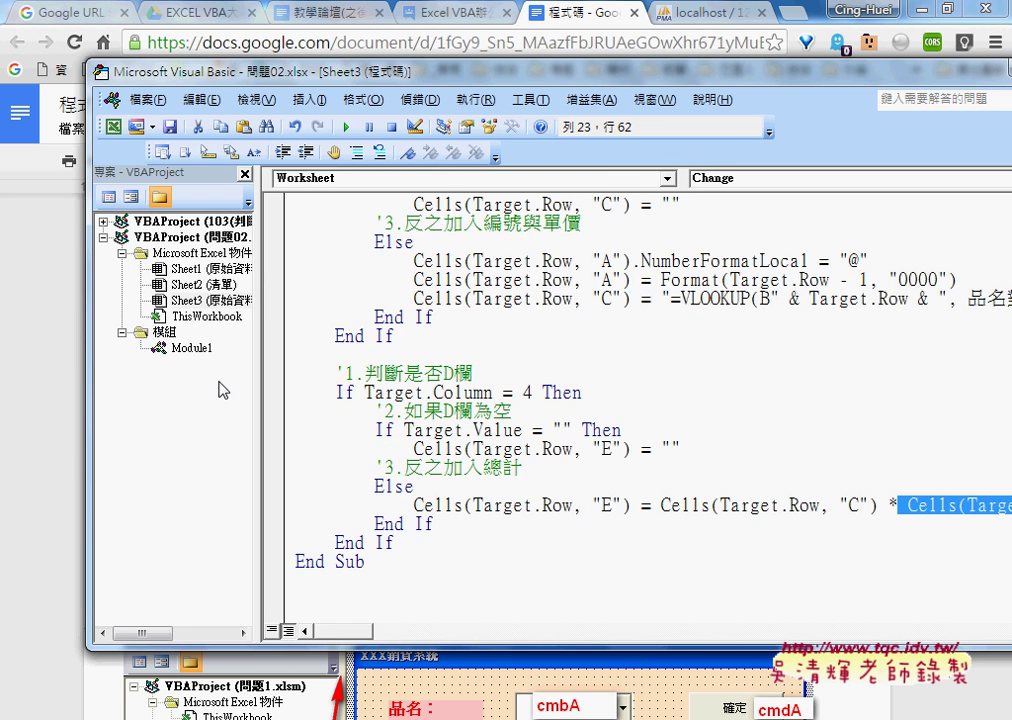
double_click(182, 348)
left_click(340, 387)
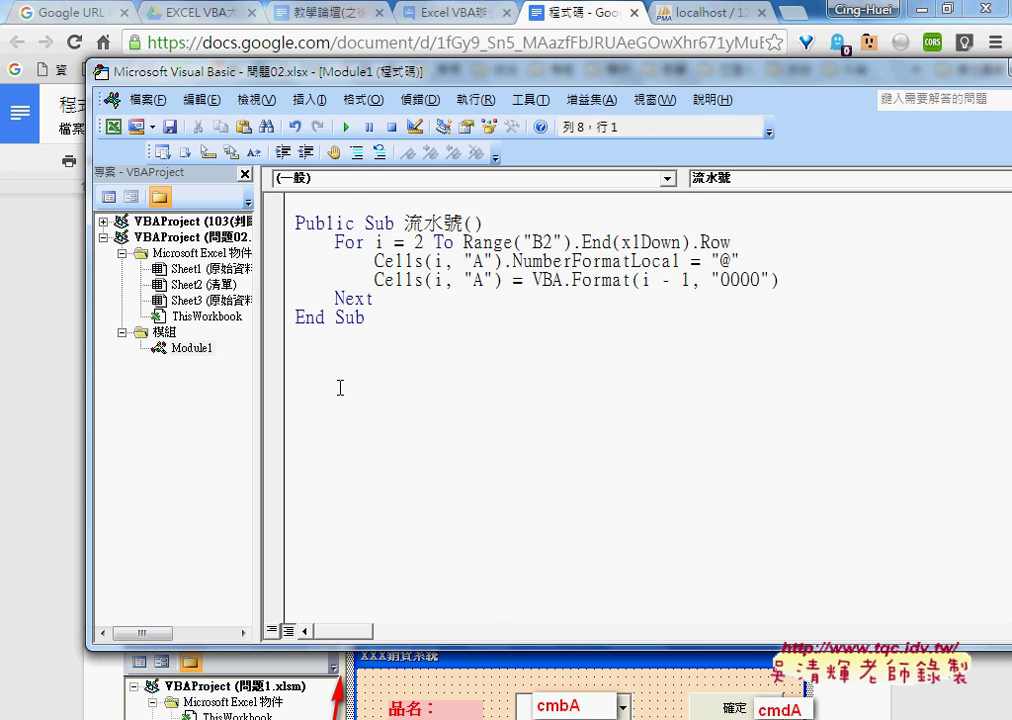
key("ctrl+v")
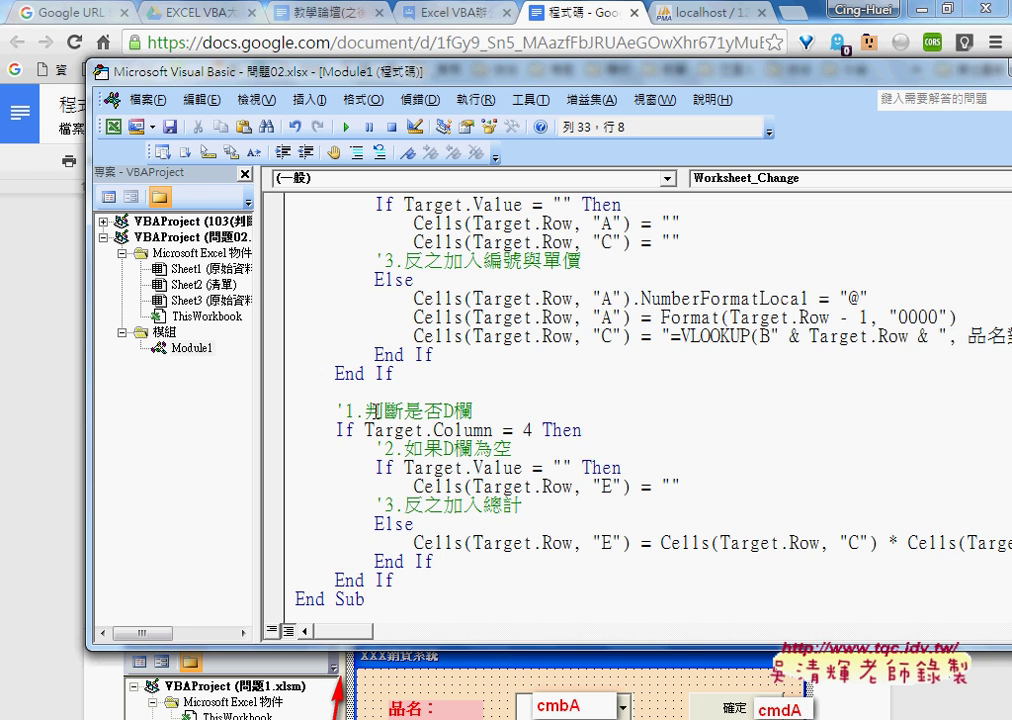
scroll(375, 411, "up", 4)
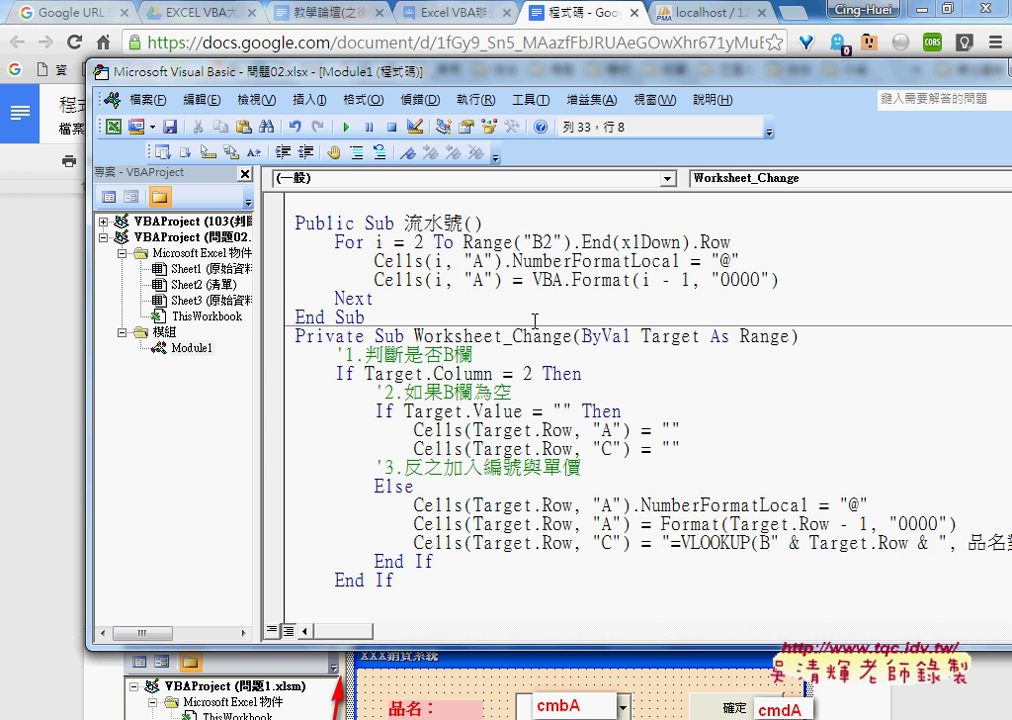
left_click(543, 373)
left_click(192, 349)
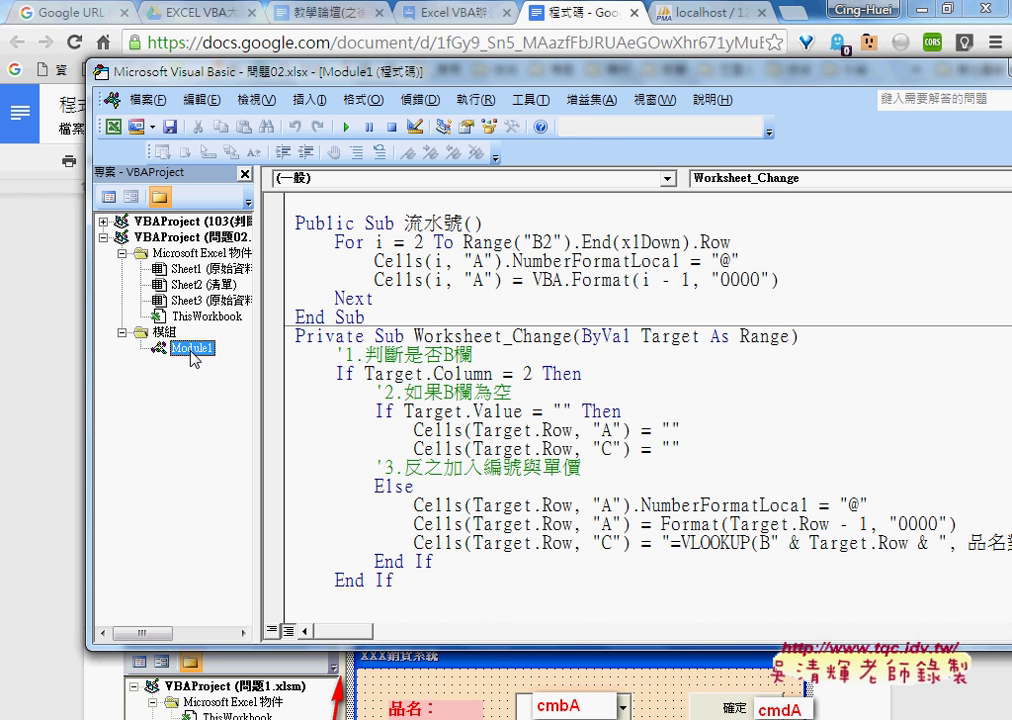
left_click(405, 374)
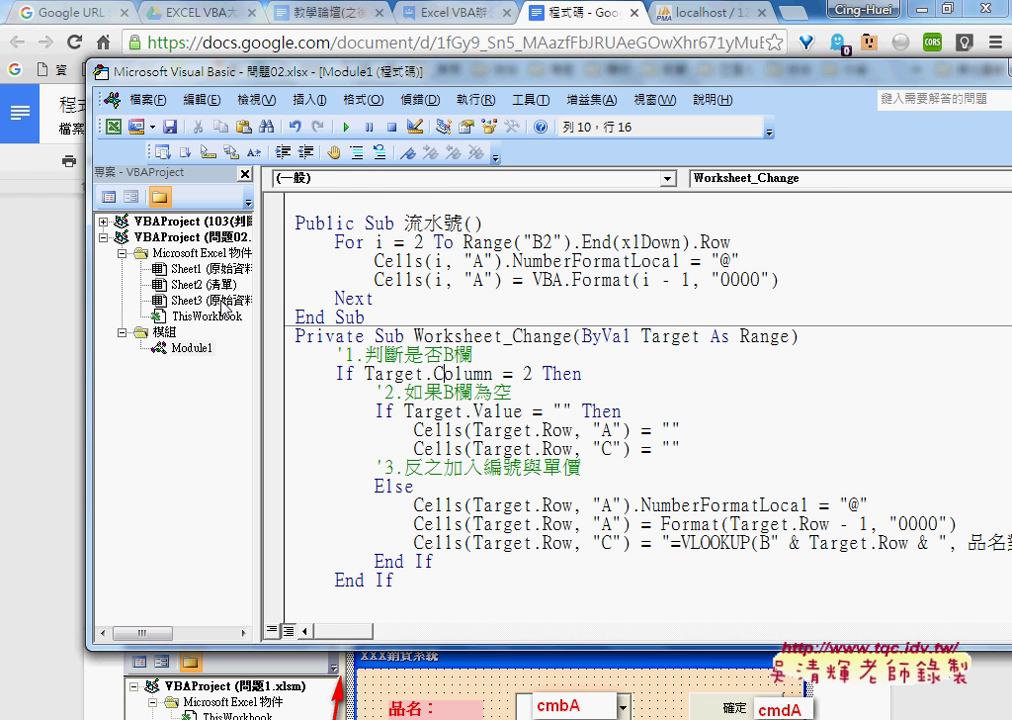
left_click_drag(263, 300, 336, 300)
- Open Sheet3 (原始資料 (VBA)) code and review the Worksheet_Change header and its Target parameter
left_click(266, 301)
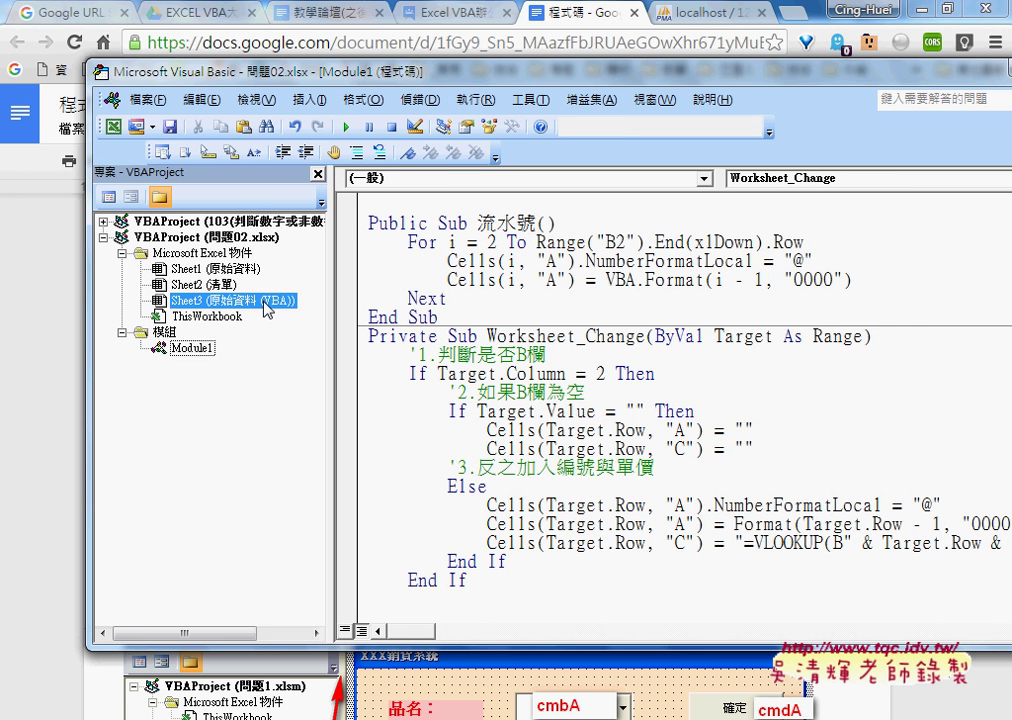
double_click(266, 301)
scroll(540, 336, "up", 1)
scroll(540, 336, "up", 1)
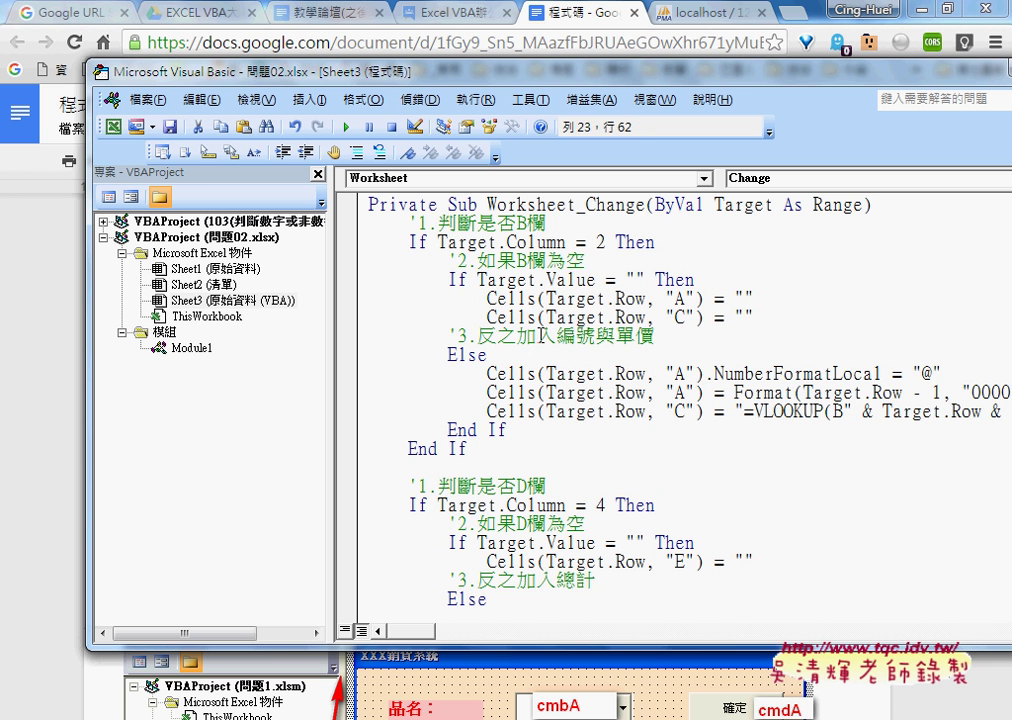
left_click_drag(586, 205, 647, 205)
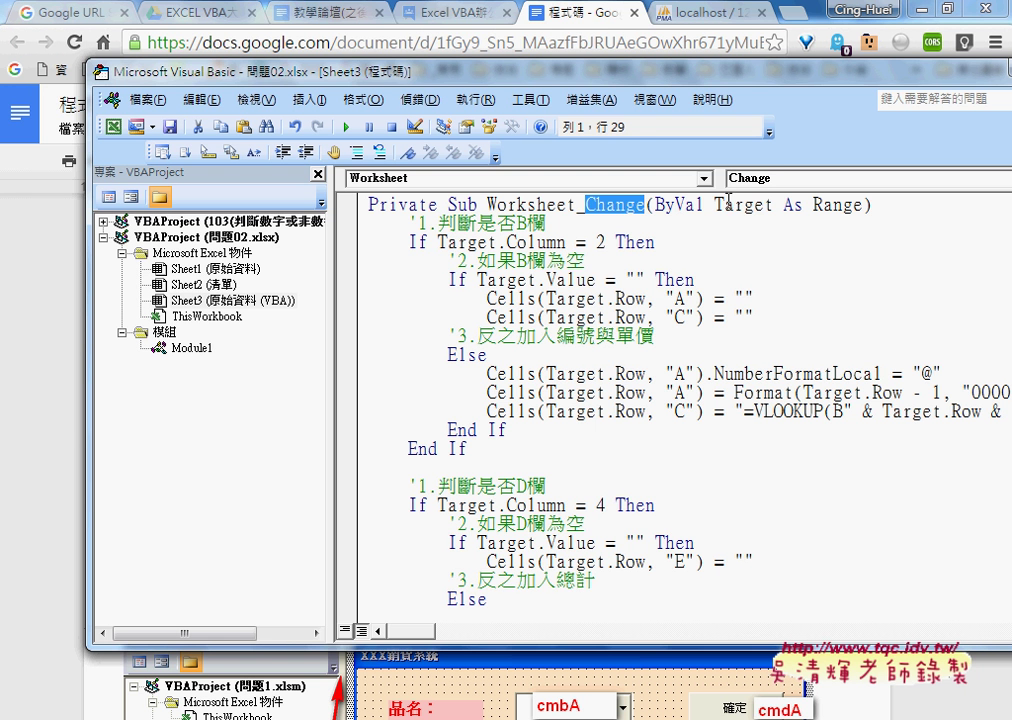
left_click_drag(714, 205, 773, 205)
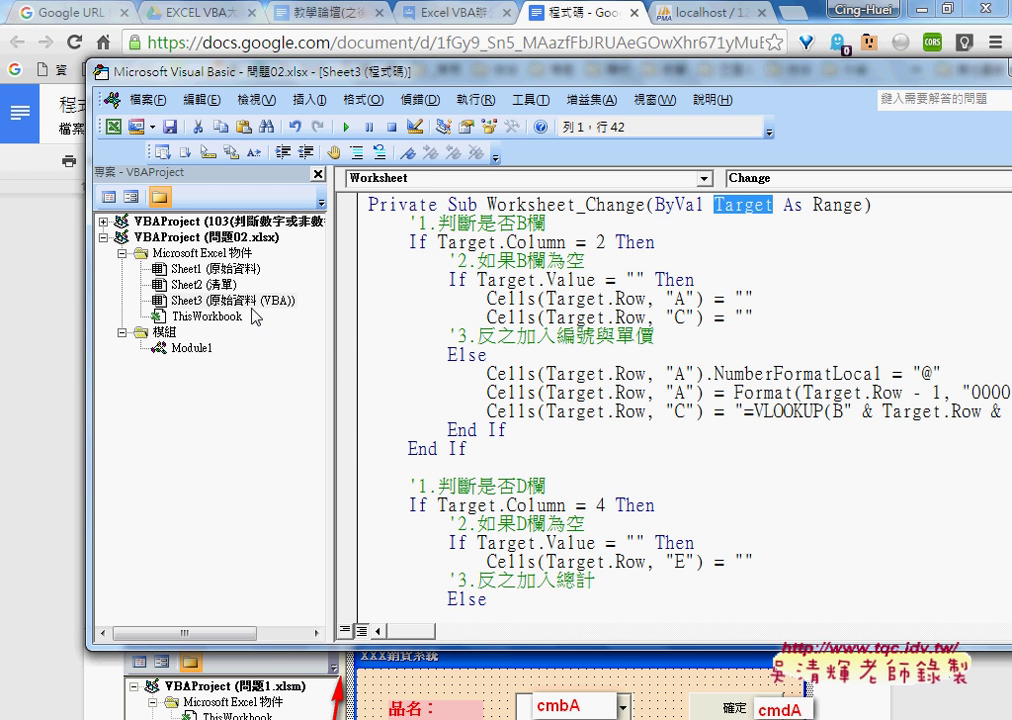
left_click(276, 303)
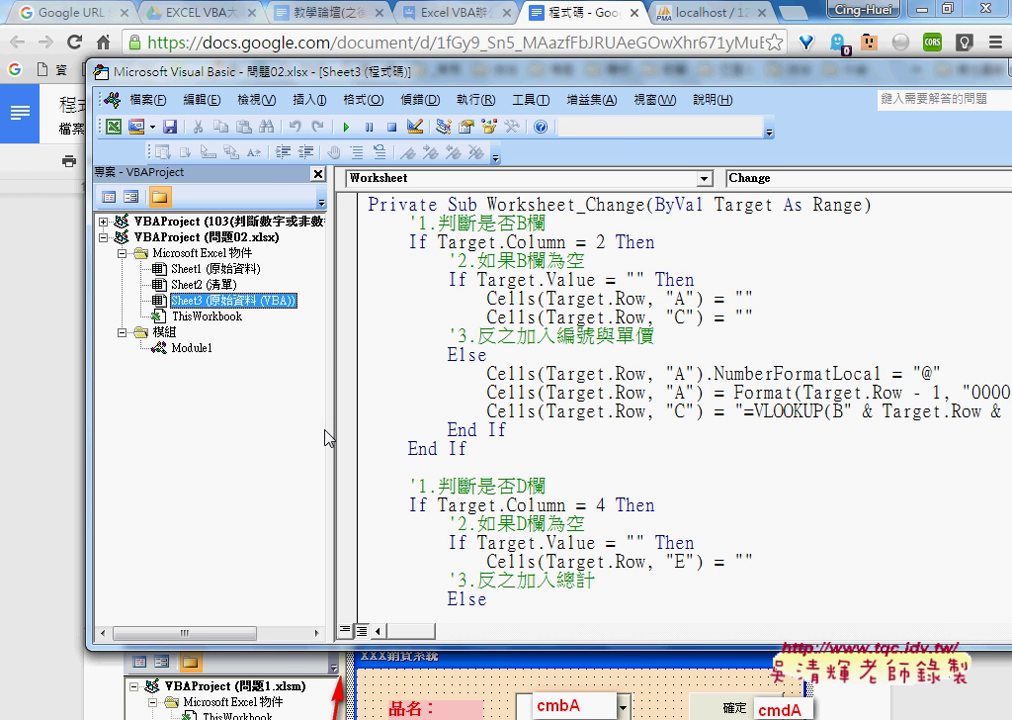
double_click(255, 300)
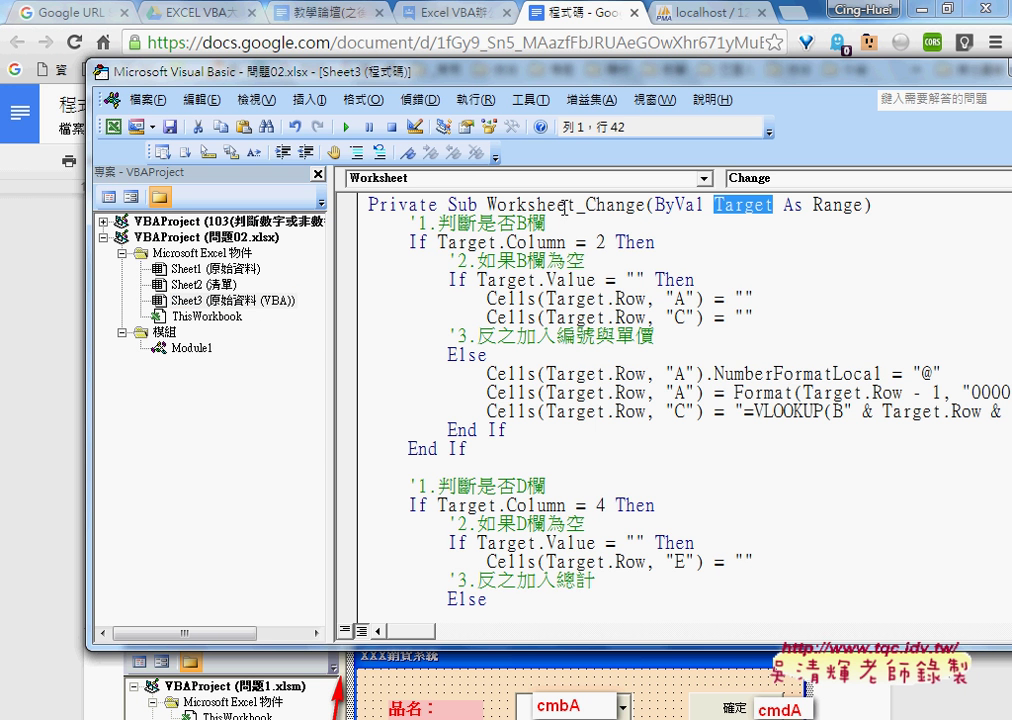
left_click(541, 312)
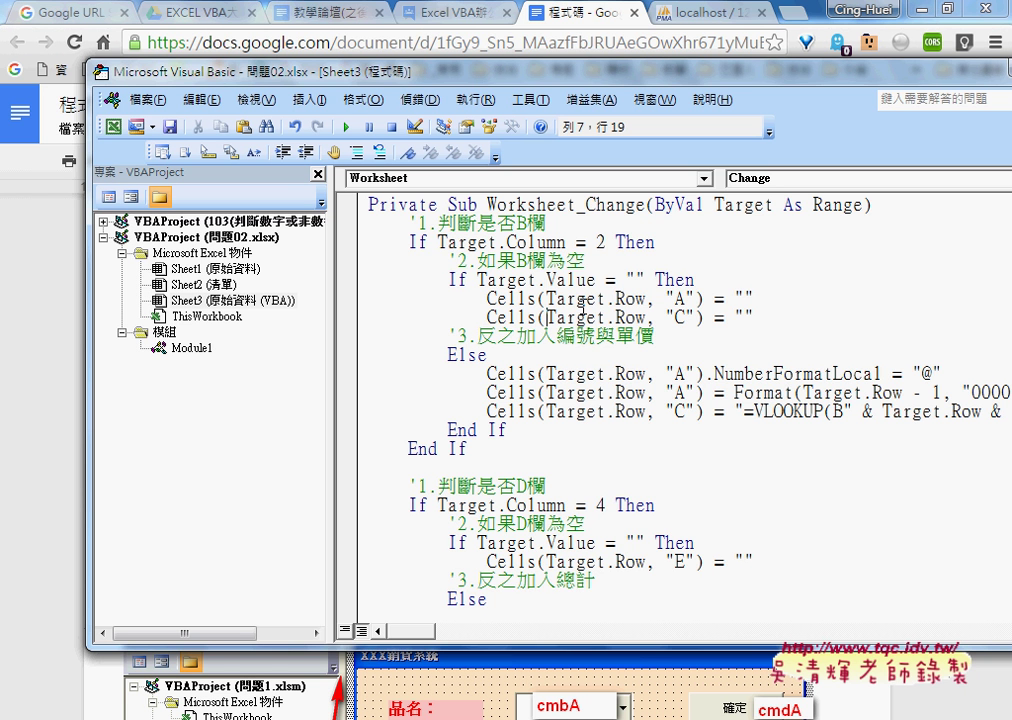
scroll(583, 305, "down", 2)
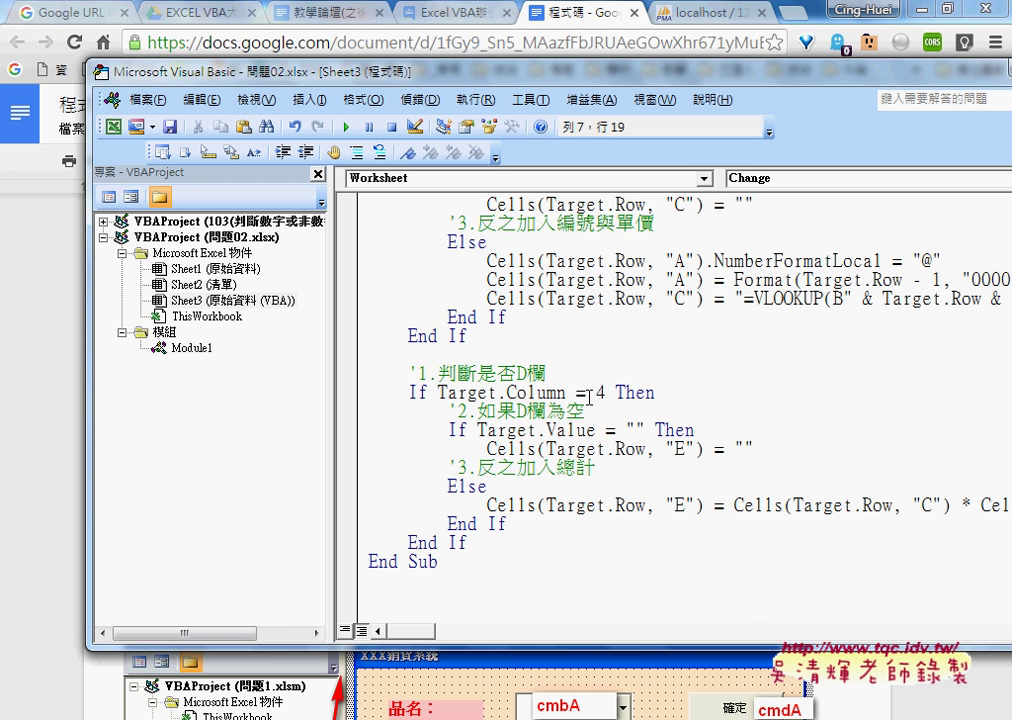
scroll(479, 337, "up", 2)
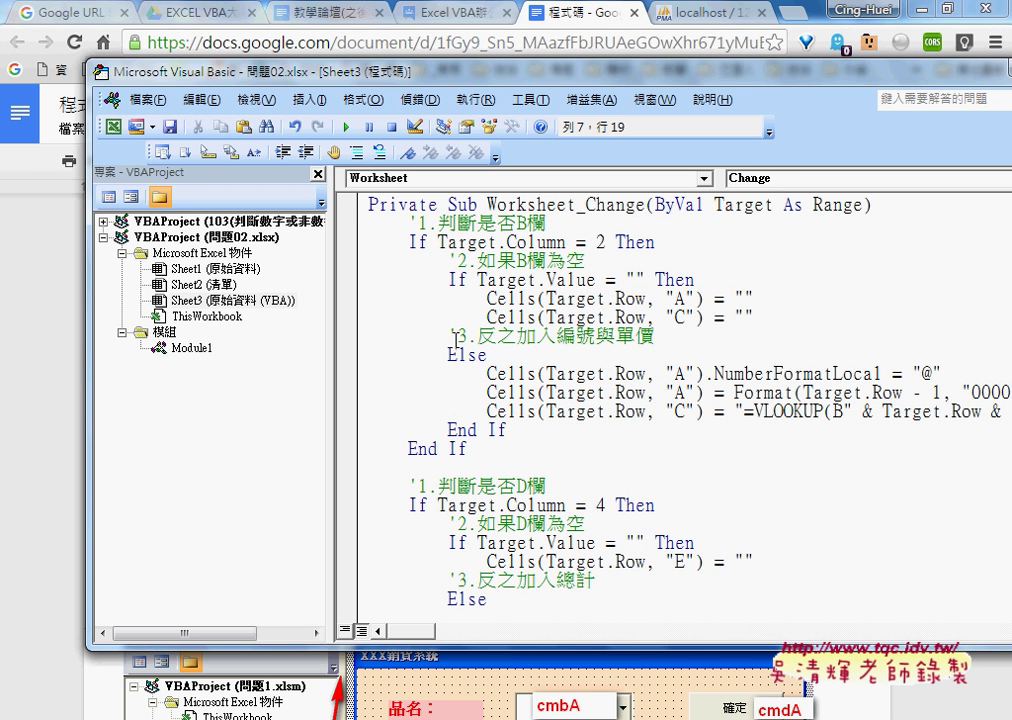